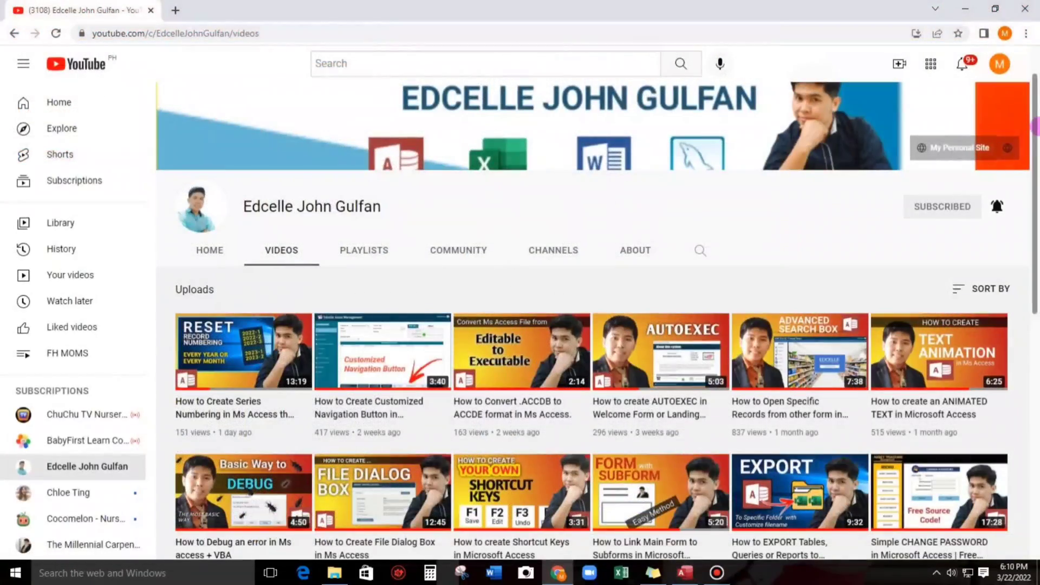
left_click_drag(1034, 127, 1034, 274)
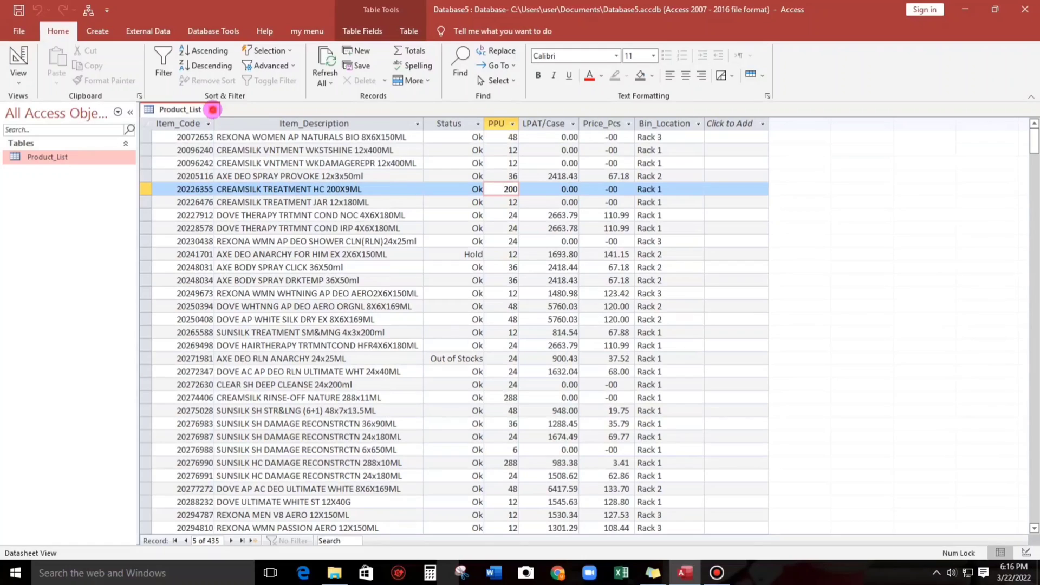
Close the Product_List table and start a new query design with Product_List as its source.
left_click(212, 109)
left_click(461, 318)
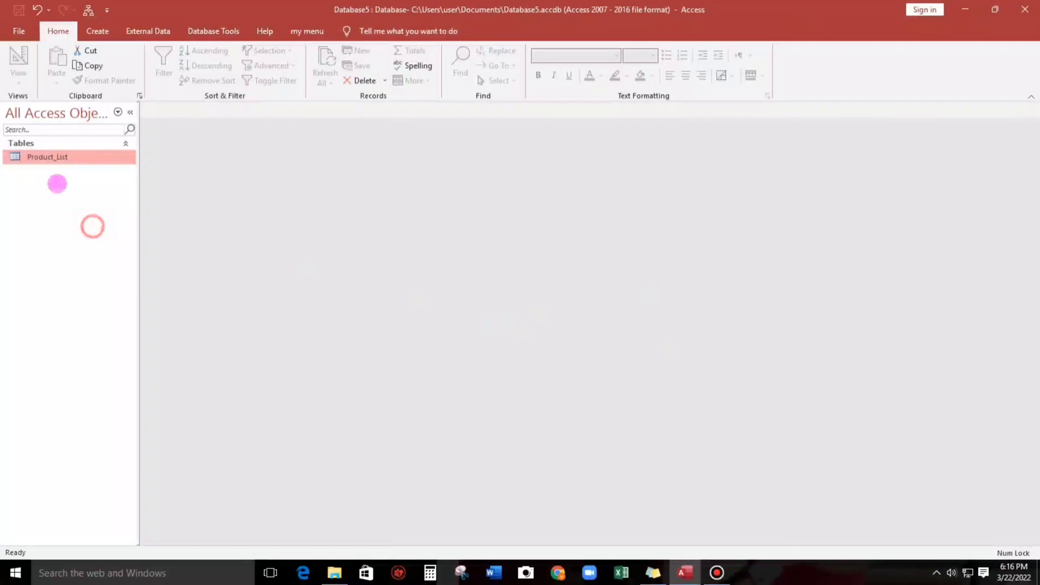
left_click(97, 31)
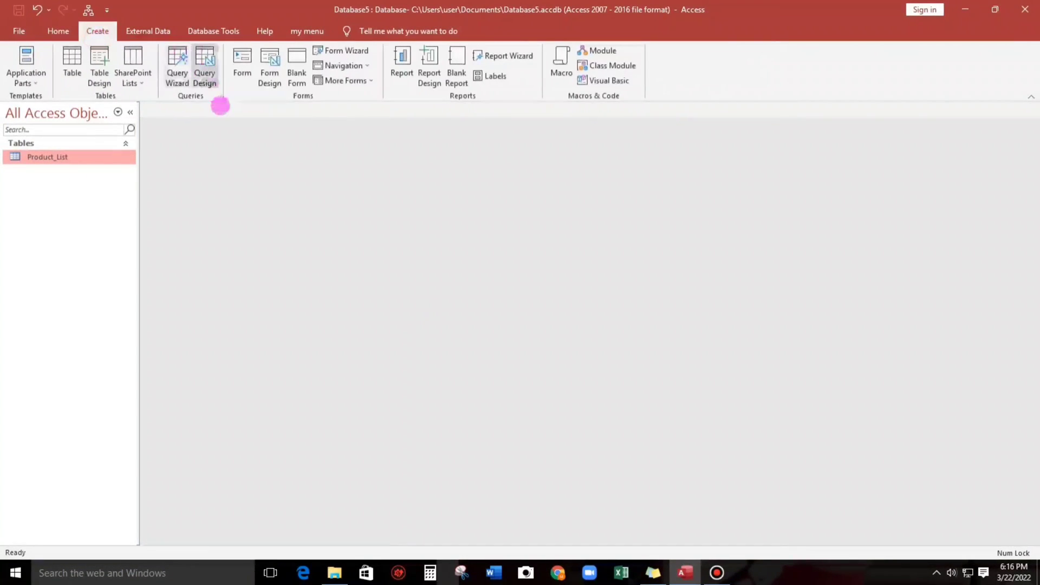
left_click(206, 56)
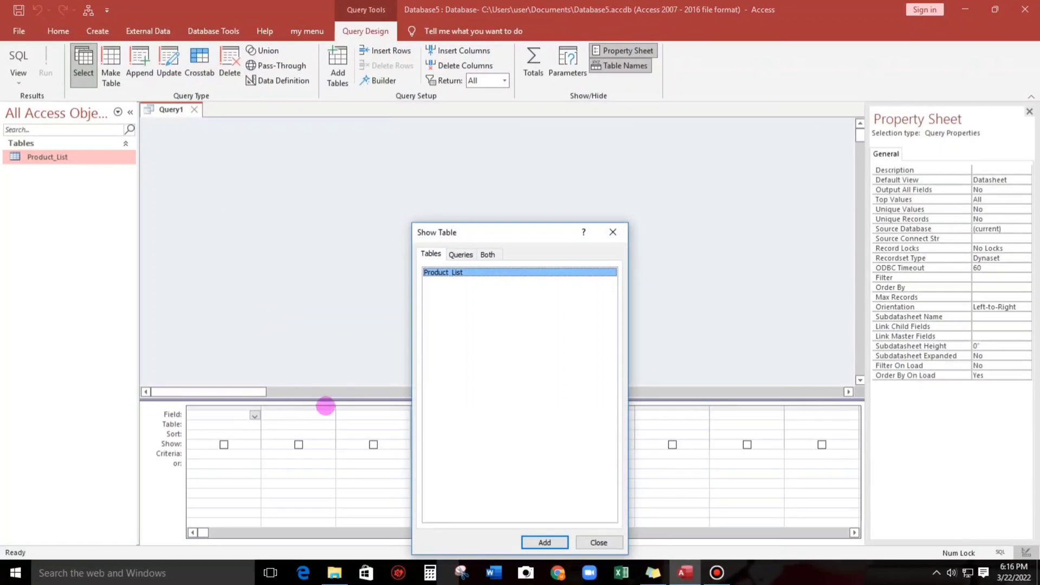
double_click(470, 272)
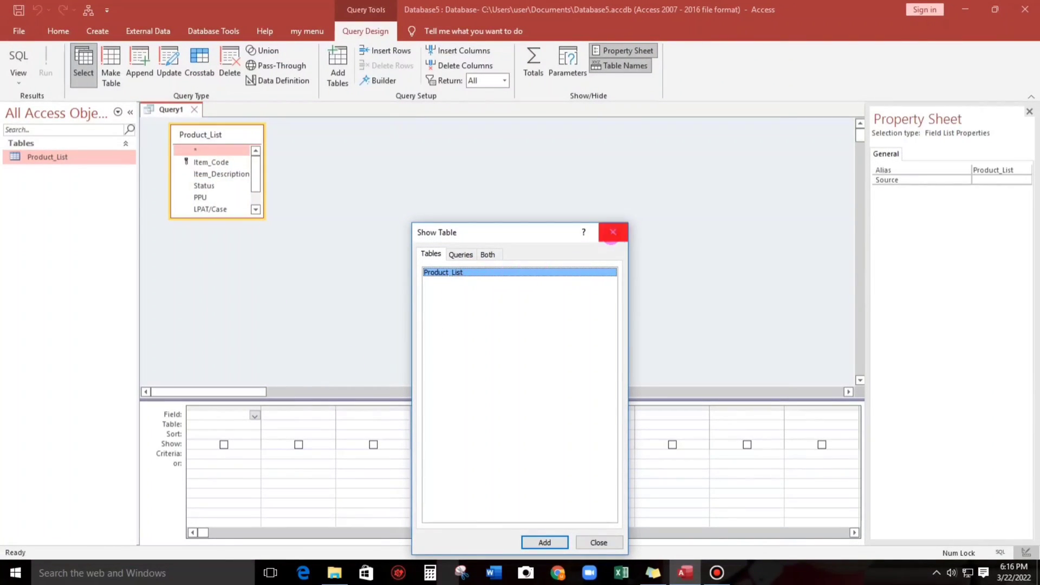
left_click(613, 232)
Enlarge the Product_List field list and add all of its fields (*) to the query's first column.
left_click_drag(261, 218, 411, 293)
left_click(196, 150)
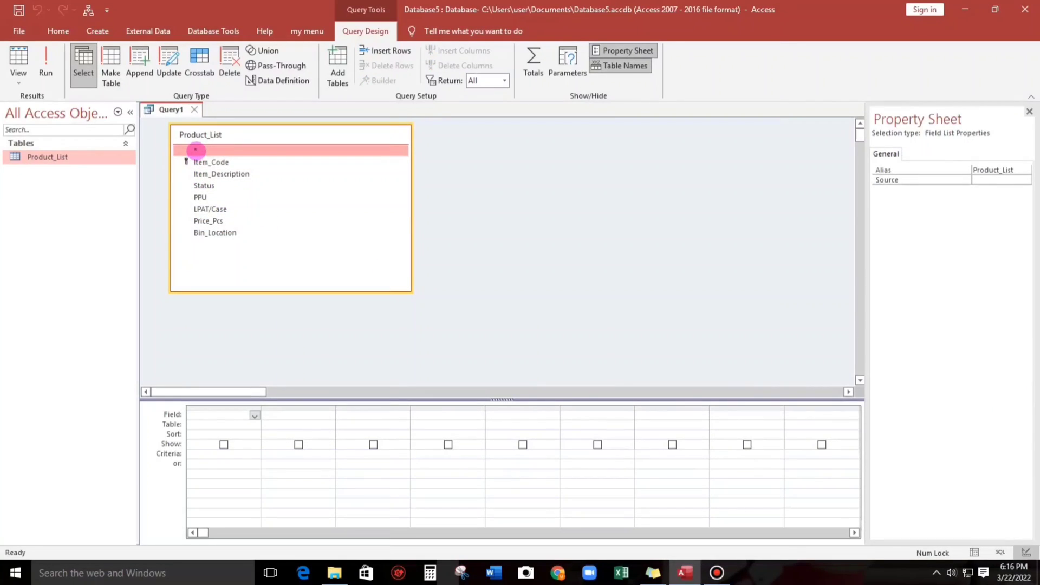
double_click(196, 150)
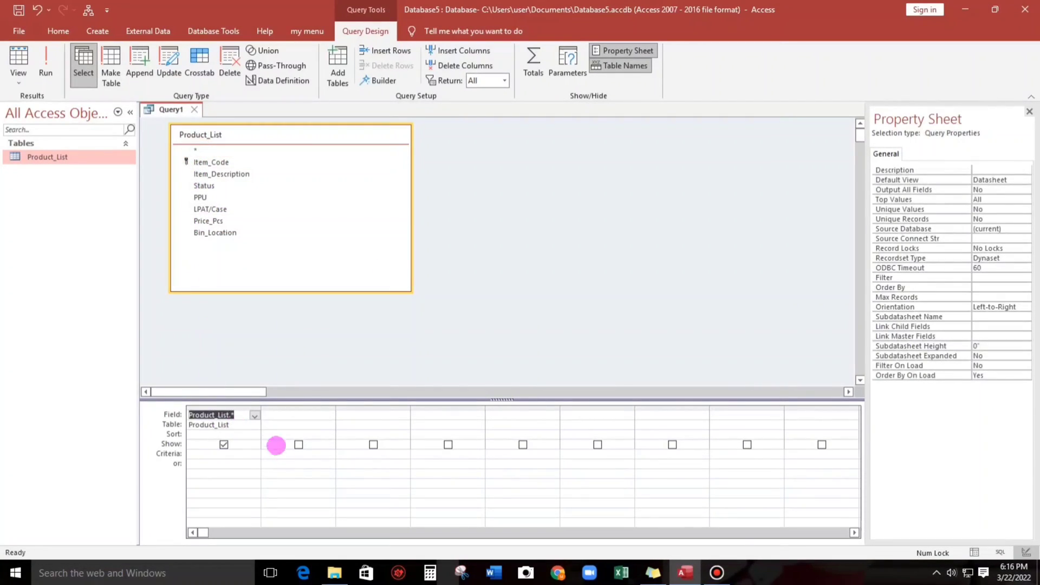
left_click(302, 465)
View the query's records as a datasheet and check its columns.
left_click(6, 59)
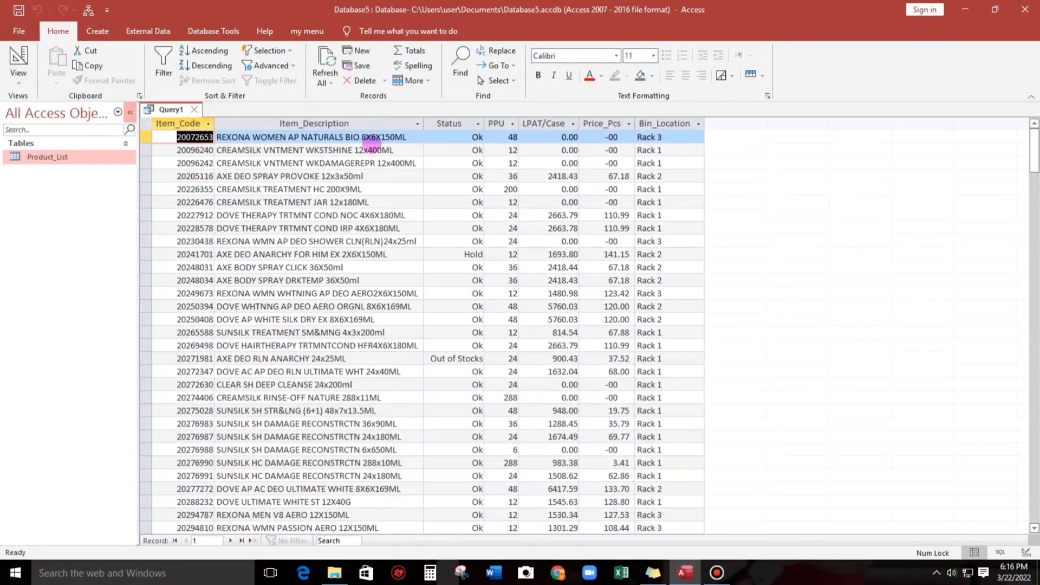
left_click_drag(215, 124, 276, 125)
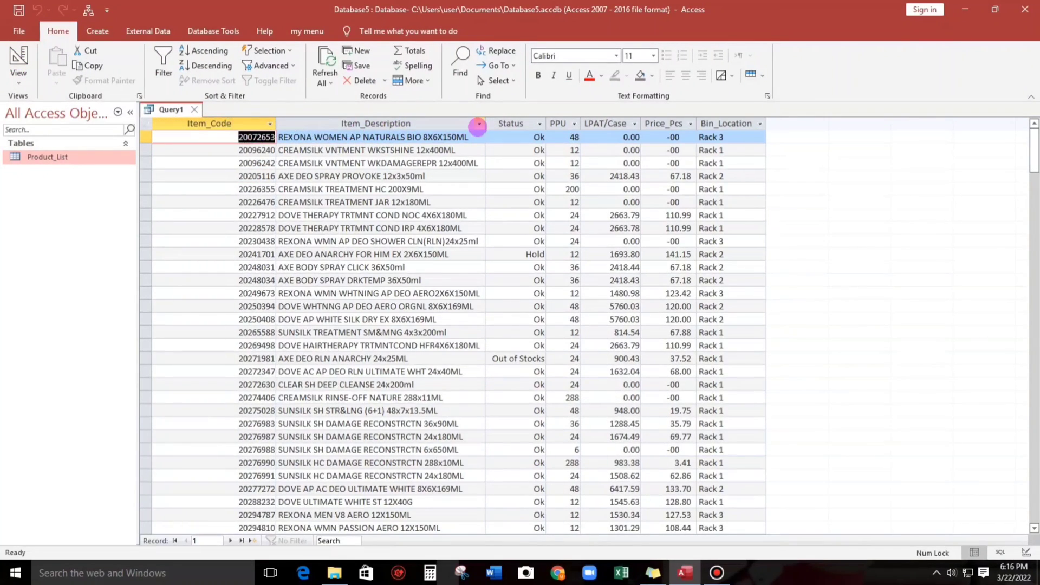
left_click(270, 124)
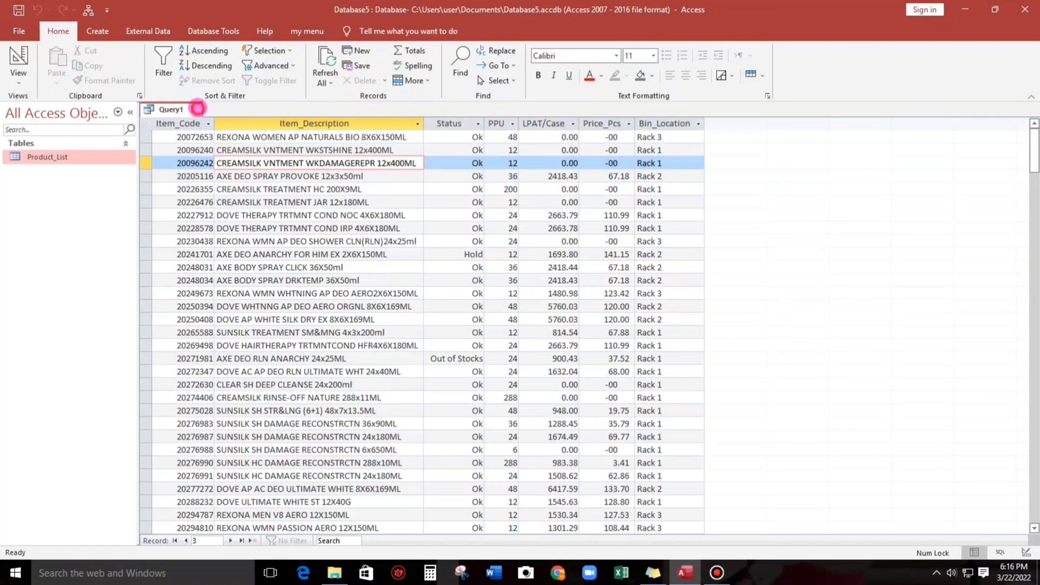
Close the query and save it as Q_ProductList.
left_click(198, 108)
left_click(469, 322)
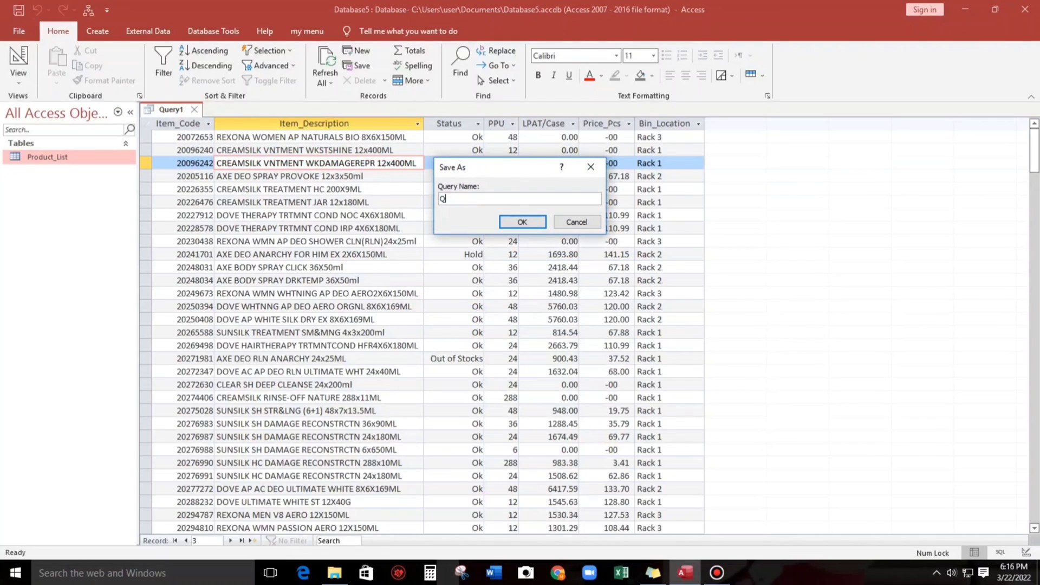
key("Return")
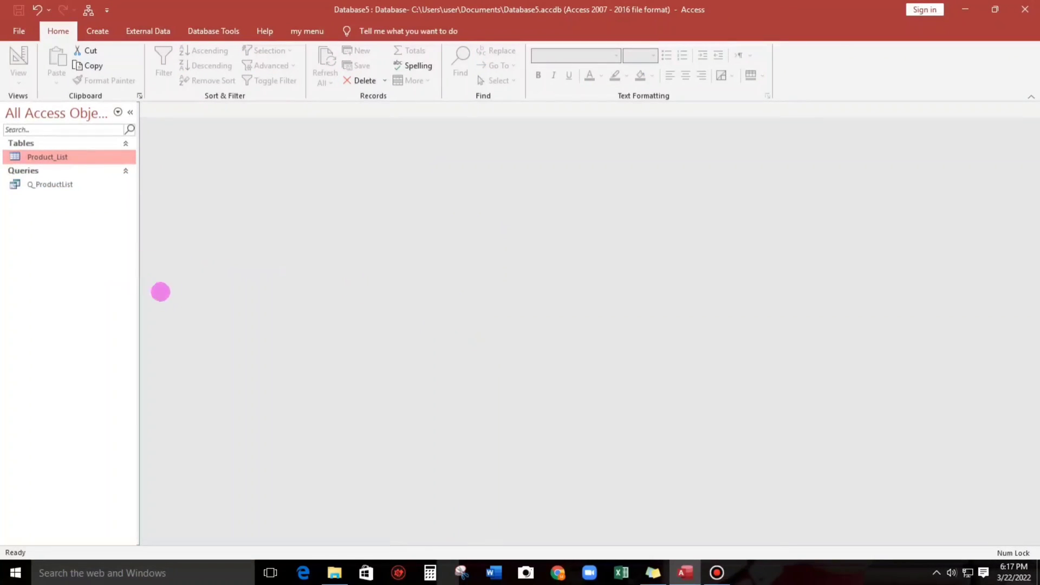
Create a blank form in Design View and enlarge its Detail section to about 10.7 by 5.8 inches.
left_click(97, 30)
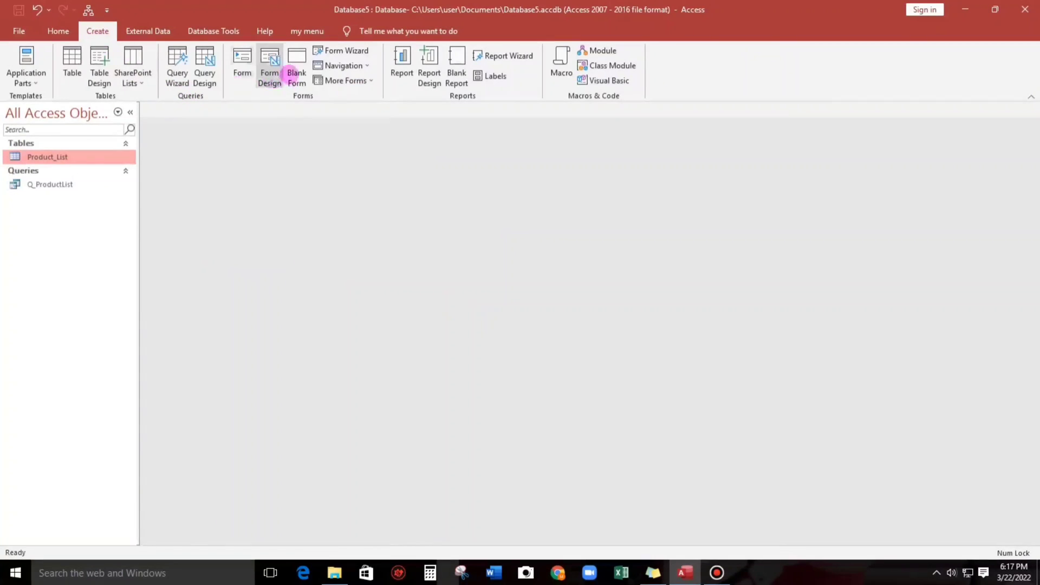
left_click(296, 57)
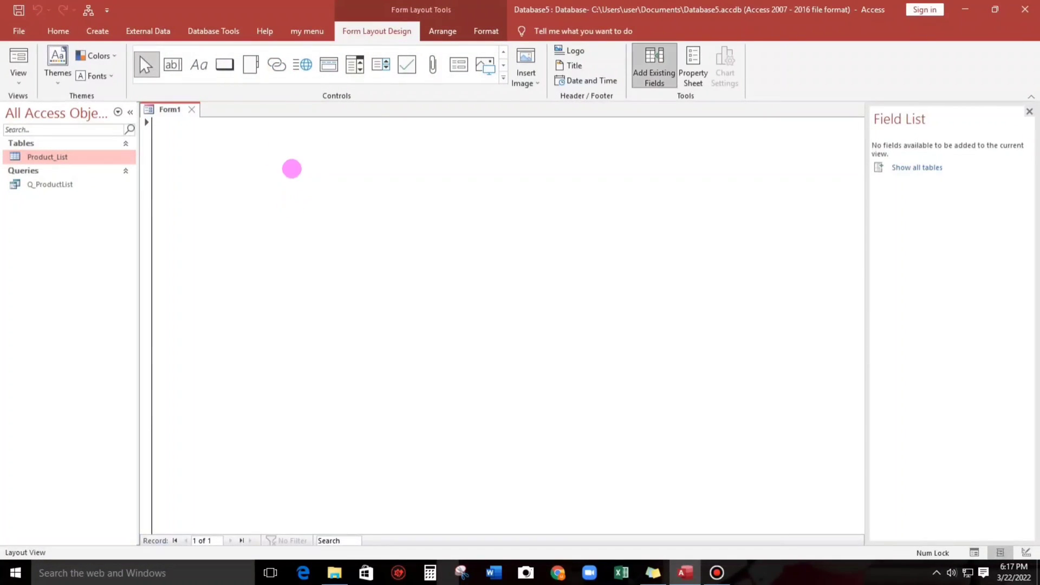
right_click(293, 167)
left_click(322, 211)
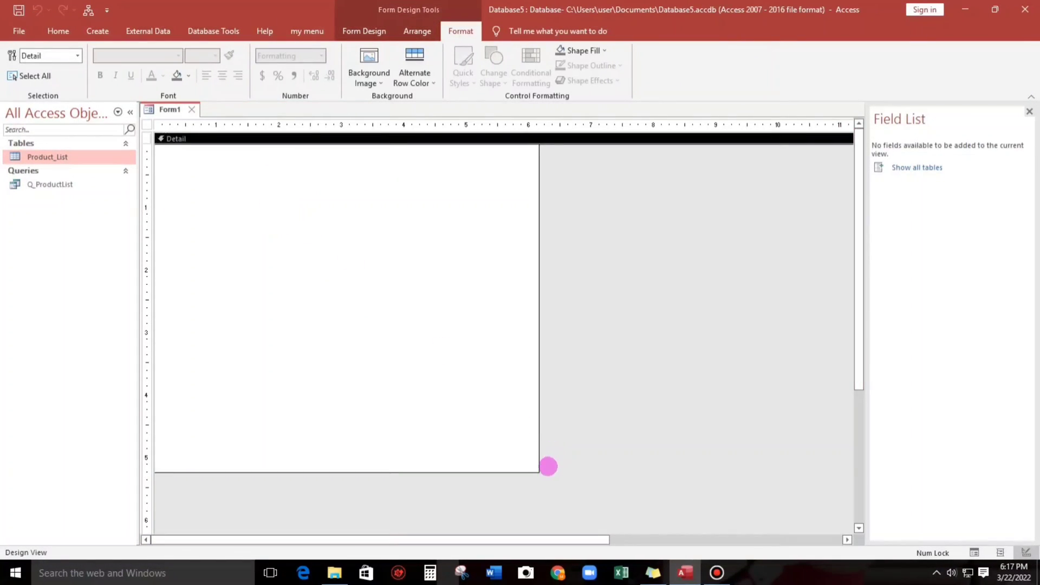
left_click_drag(537, 470, 824, 506)
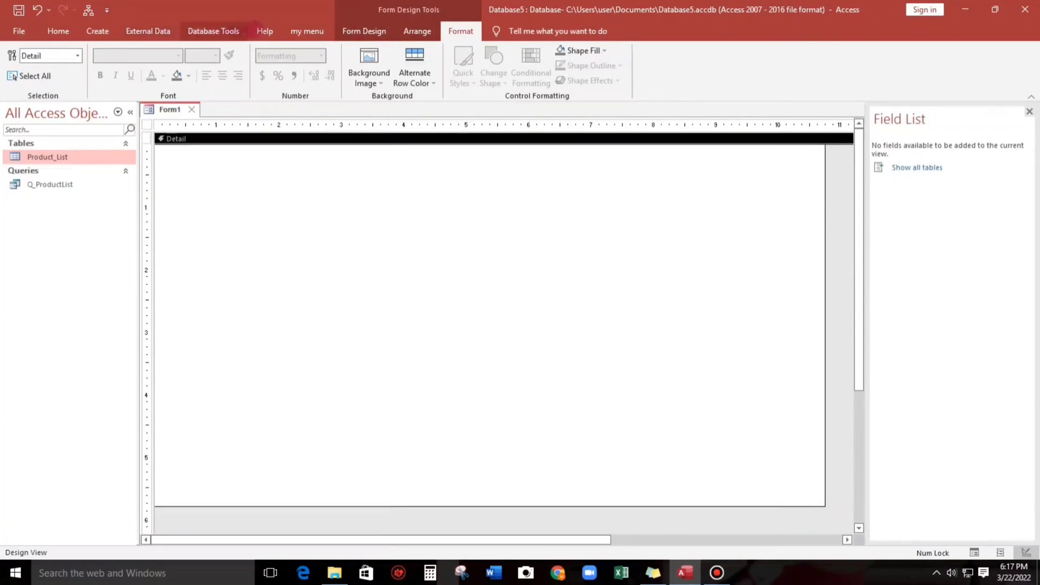
Add a text box near the upper-left corner of the Detail section and caption its label Search.
left_click(363, 31)
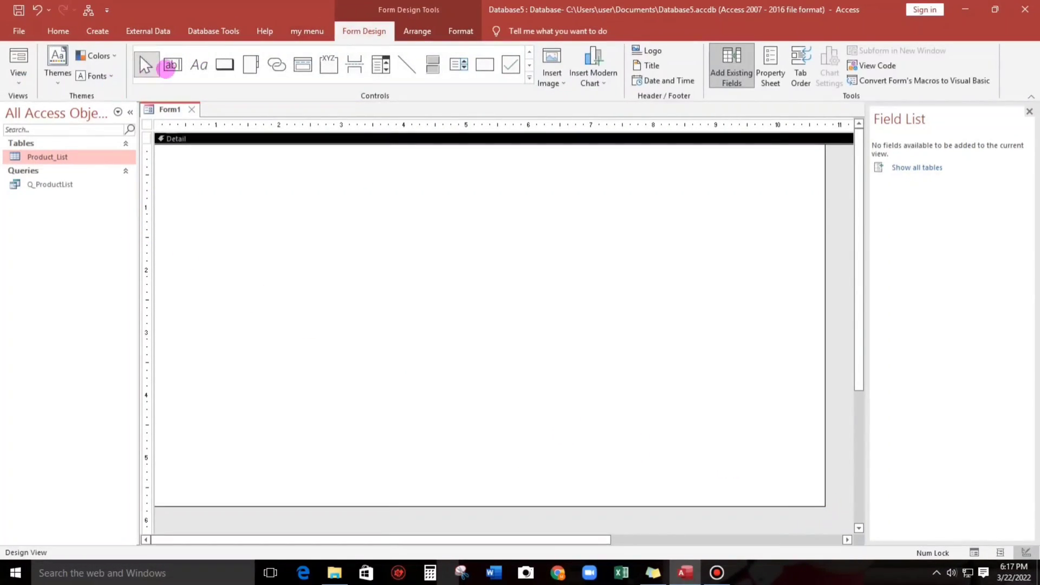
left_click(171, 64)
left_click(190, 157)
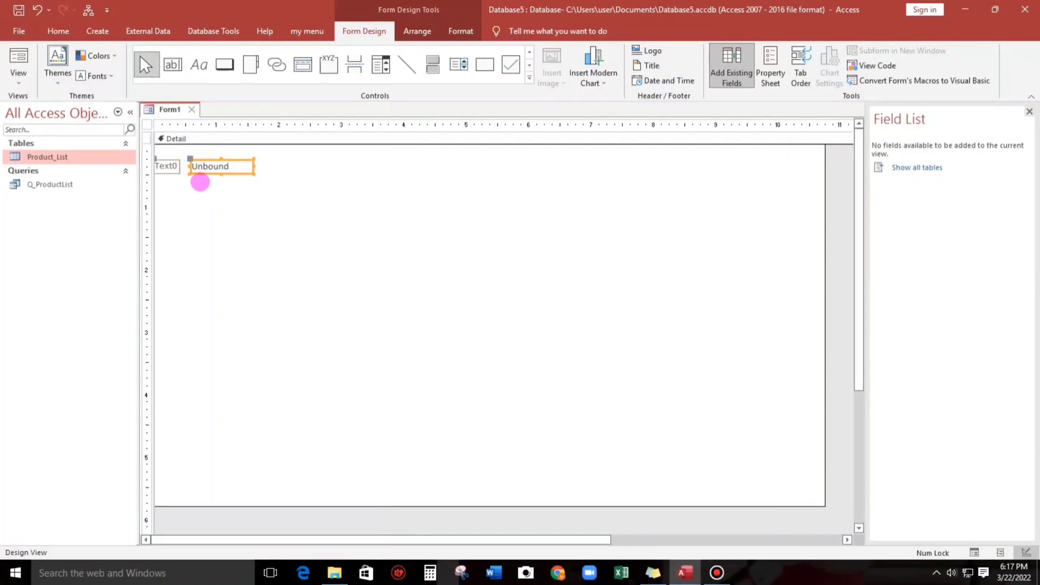
double_click(173, 166)
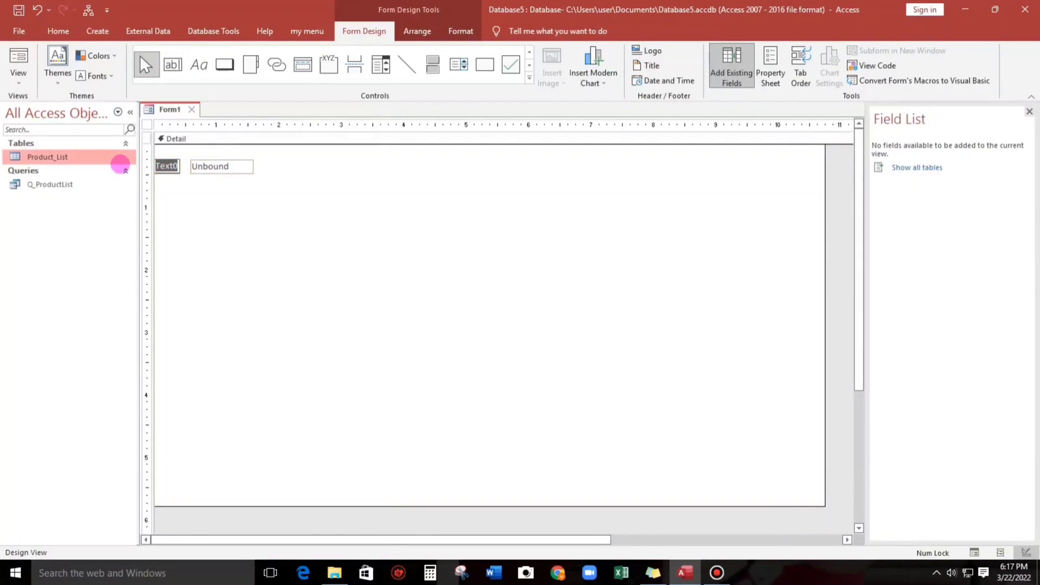
type("Search")
left_click(229, 177)
left_click(233, 168)
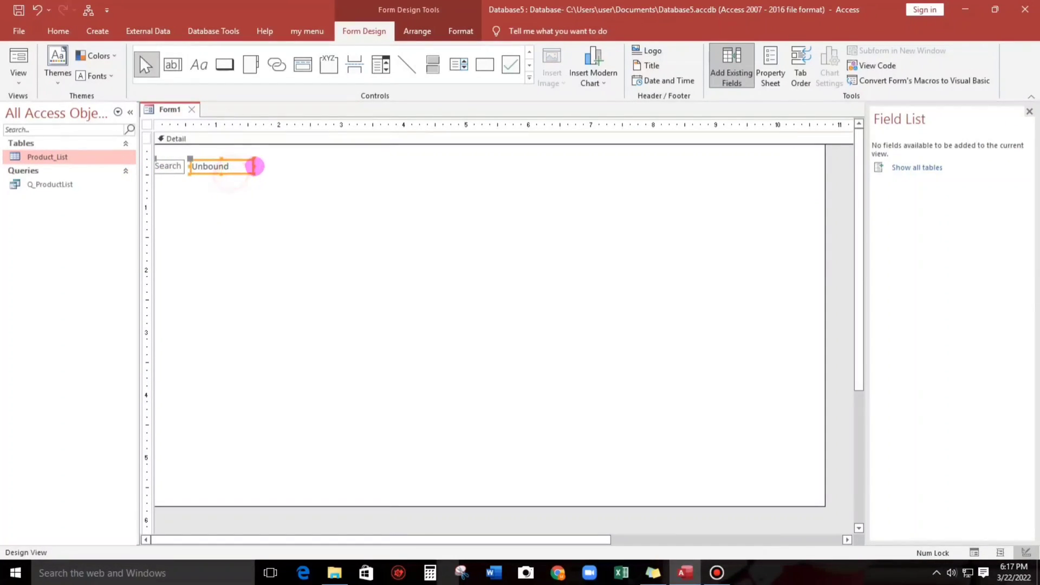
Widen the search text box to about 2.3 inches and move its Search label directly above it.
left_click_drag(251, 166, 292, 179)
left_click(283, 172)
left_click(216, 198)
left_click(190, 173)
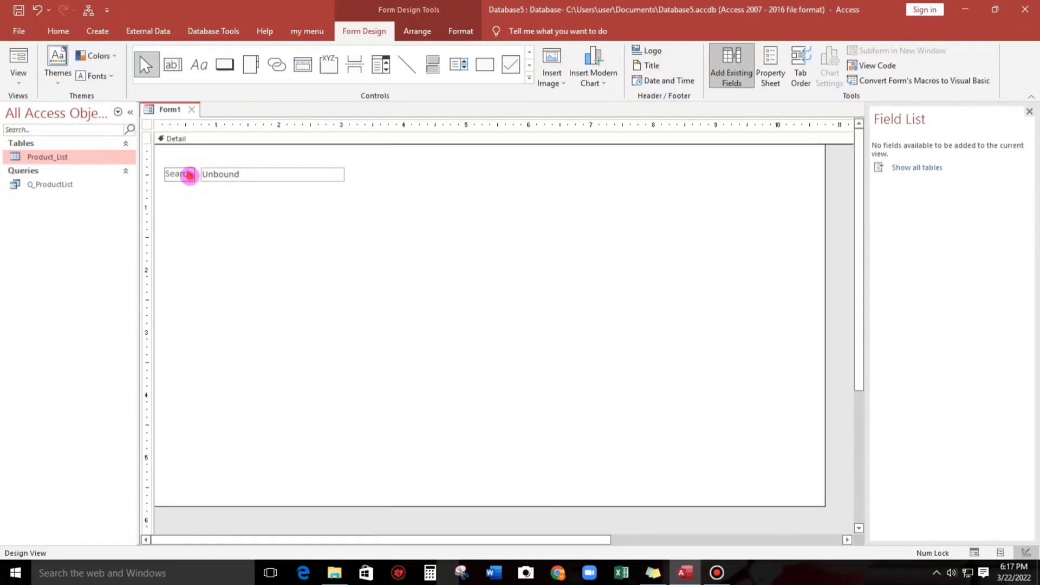
left_click_drag(164, 165, 200, 155)
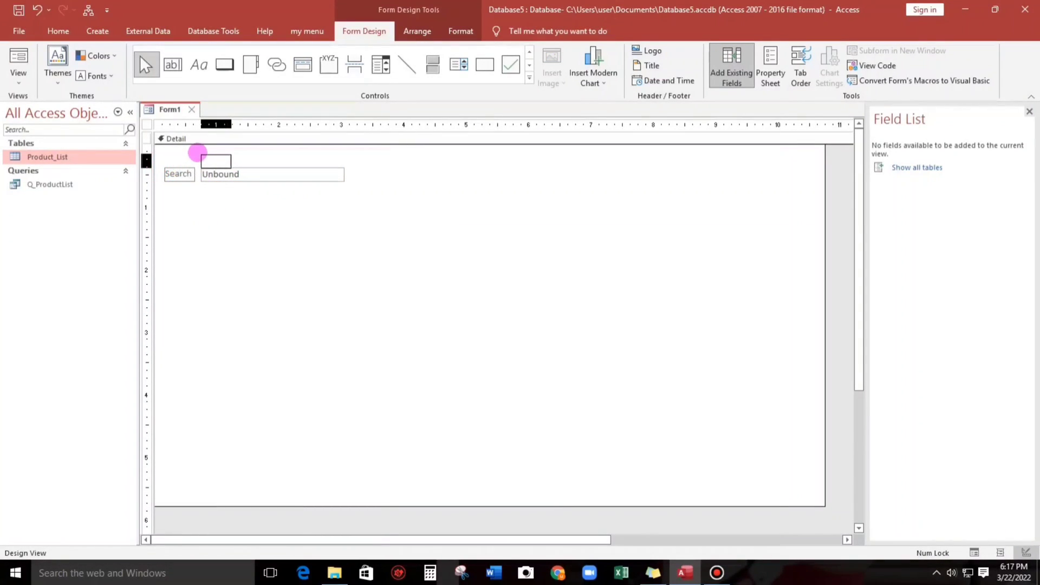
left_click(203, 199)
left_click(222, 174)
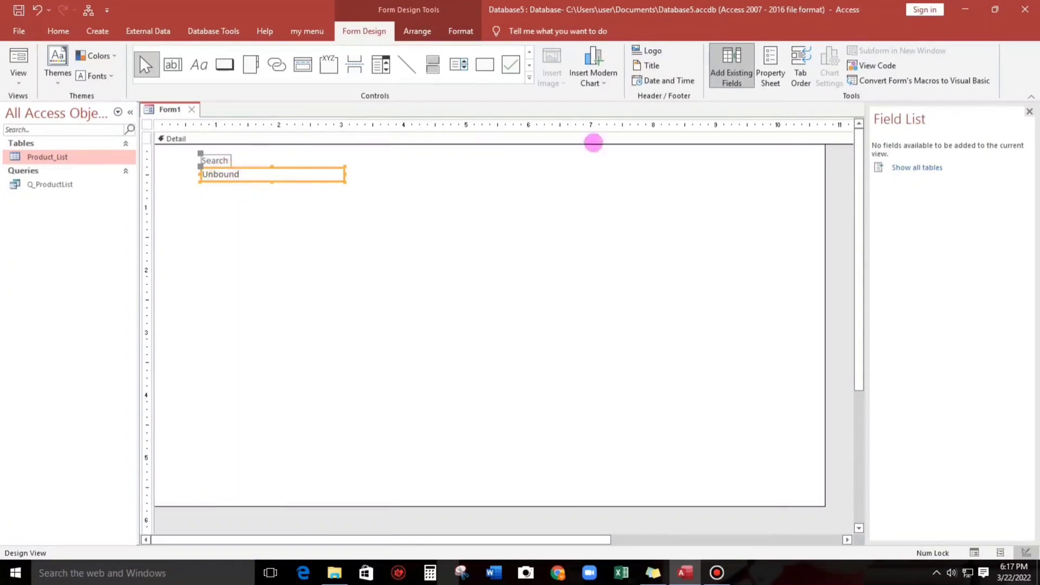
Close the Field List and collapse the list of database objects to enlarge the form workspace.
left_click(1029, 112)
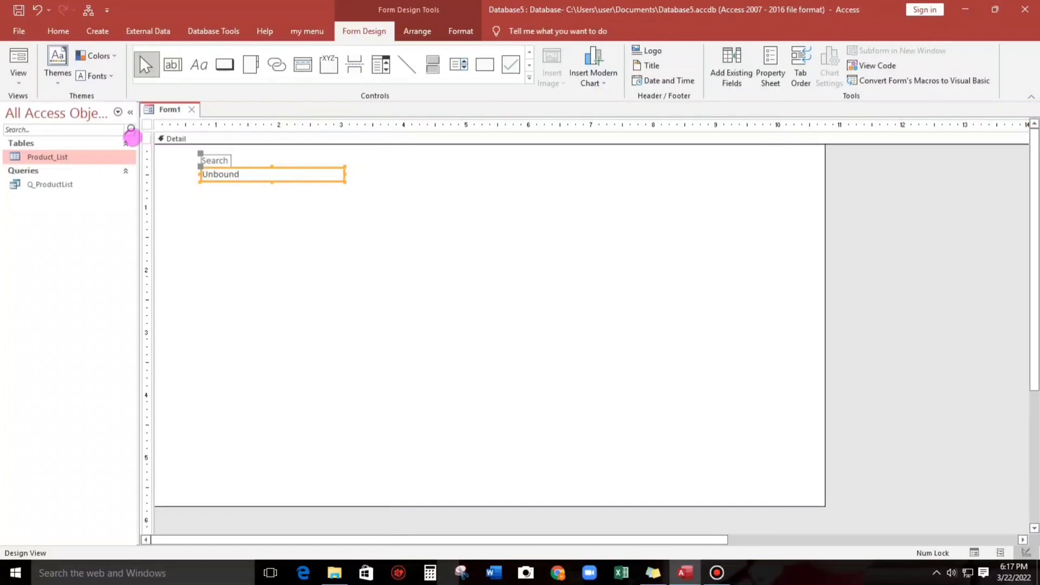
left_click(130, 112)
left_click(185, 214)
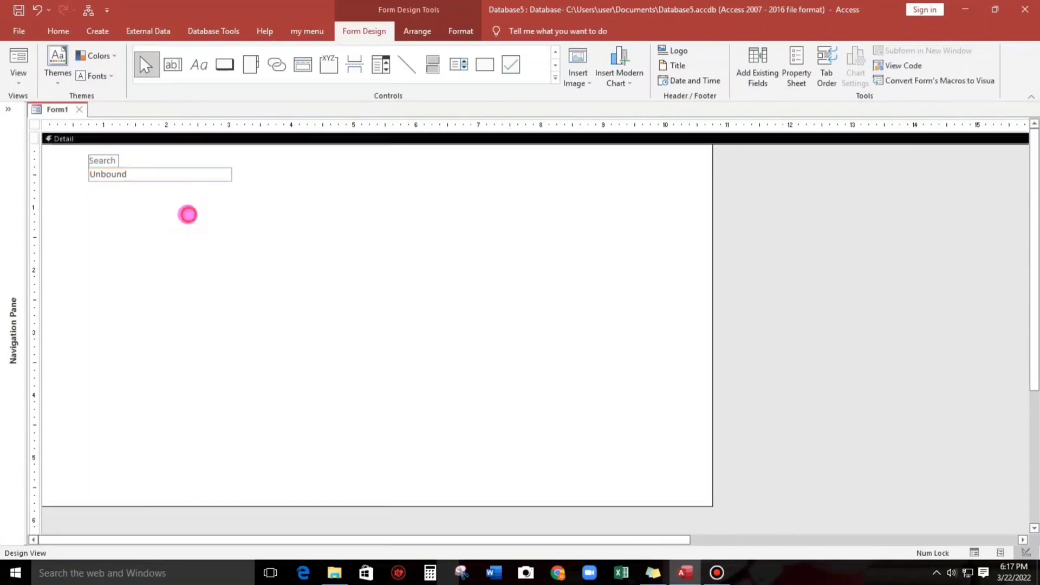
Set the name of the text box under the Search label to SearchBox.
right_click(170, 175)
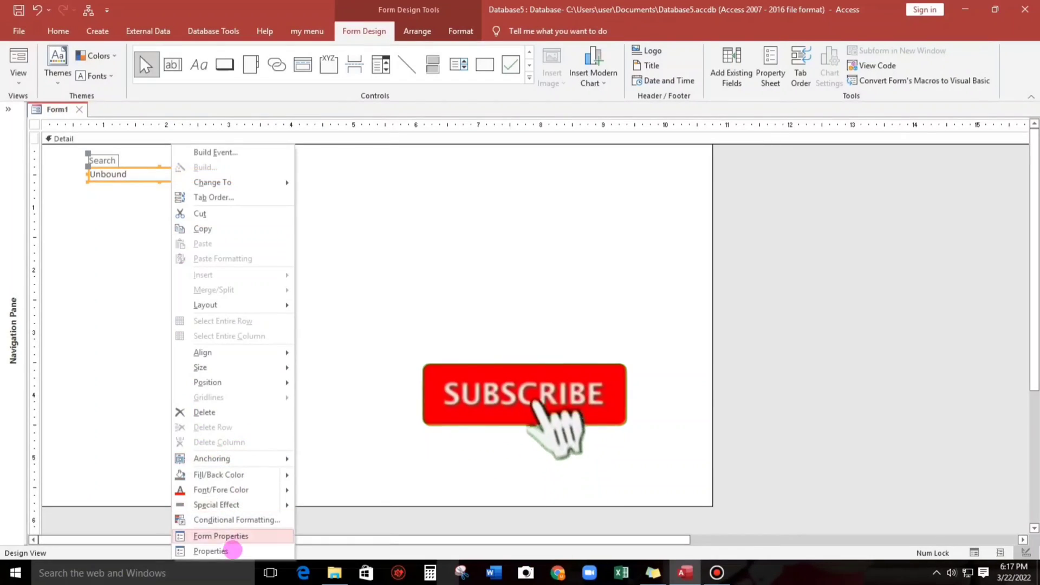
left_click(211, 551)
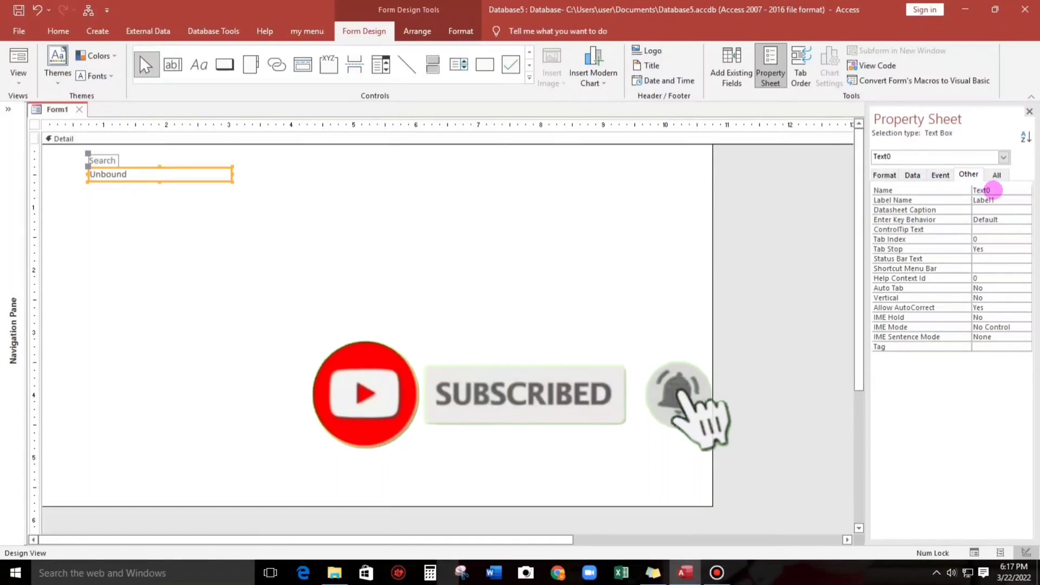
left_click(945, 189)
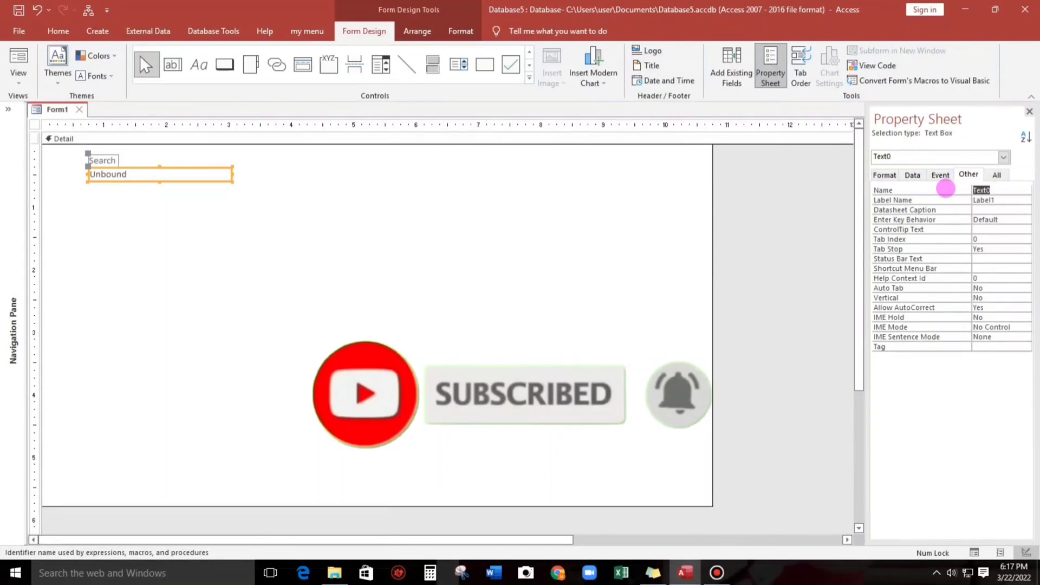
type("SearchBox")
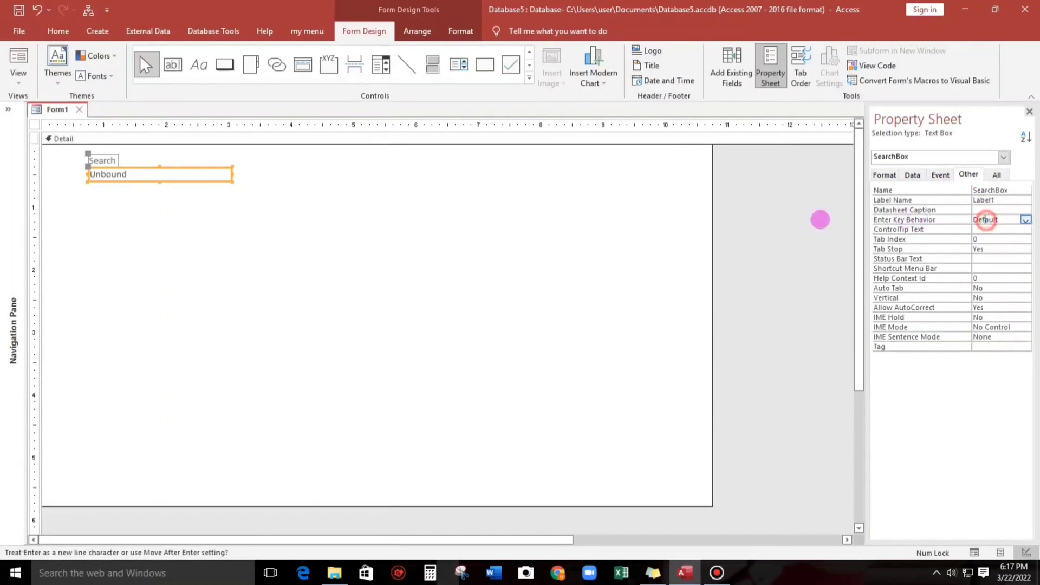
left_click(267, 219)
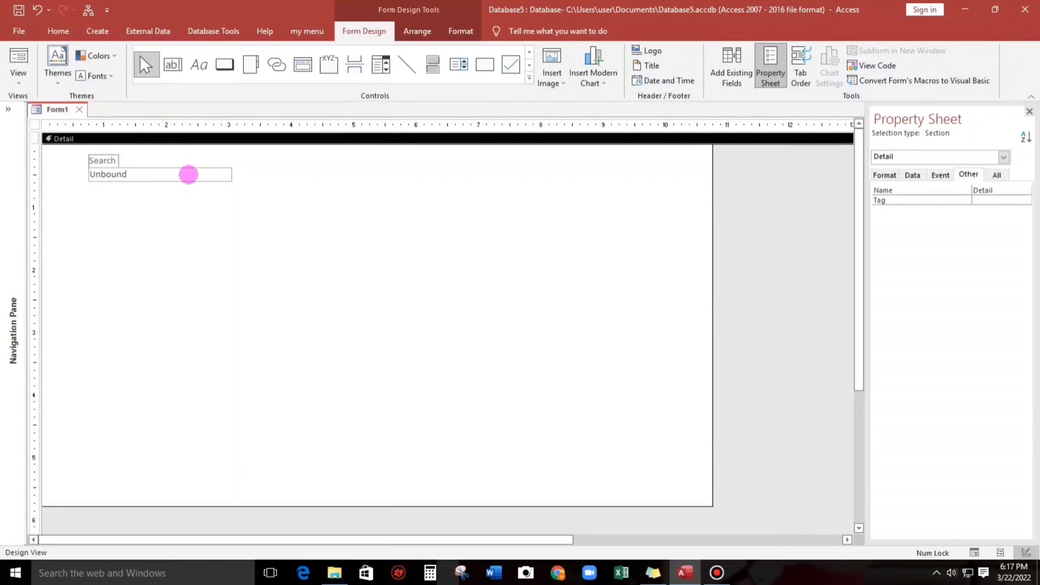
Add a second text box beside the search box and delete its attached label.
left_click(172, 64)
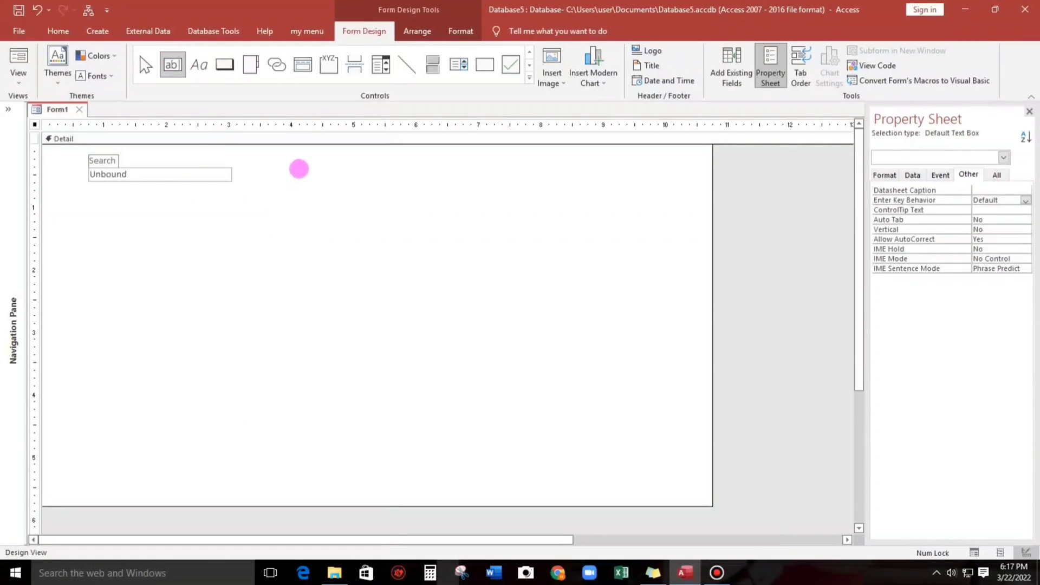
left_click(326, 163)
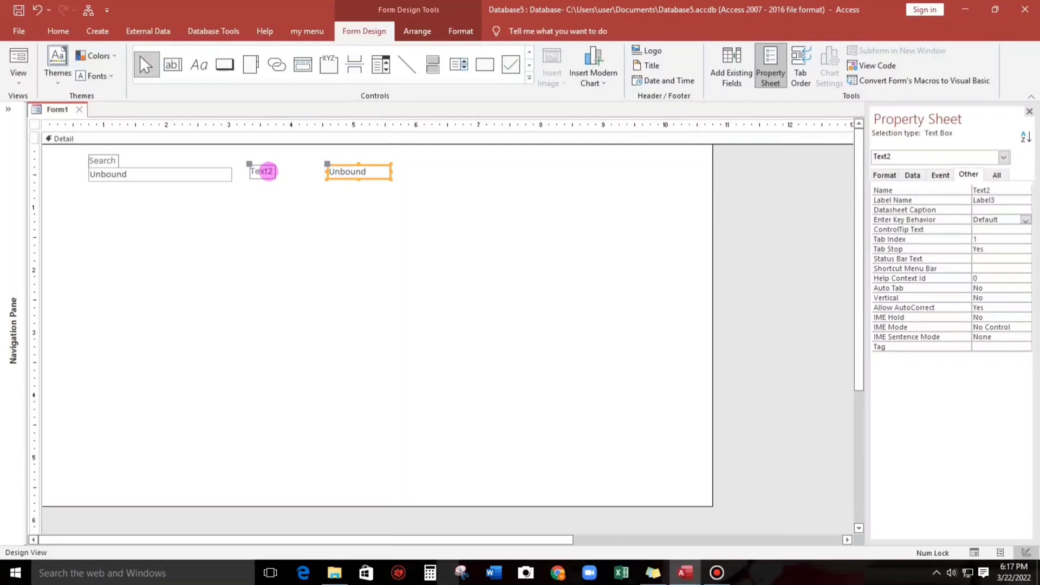
left_click(268, 171)
key("Delete")
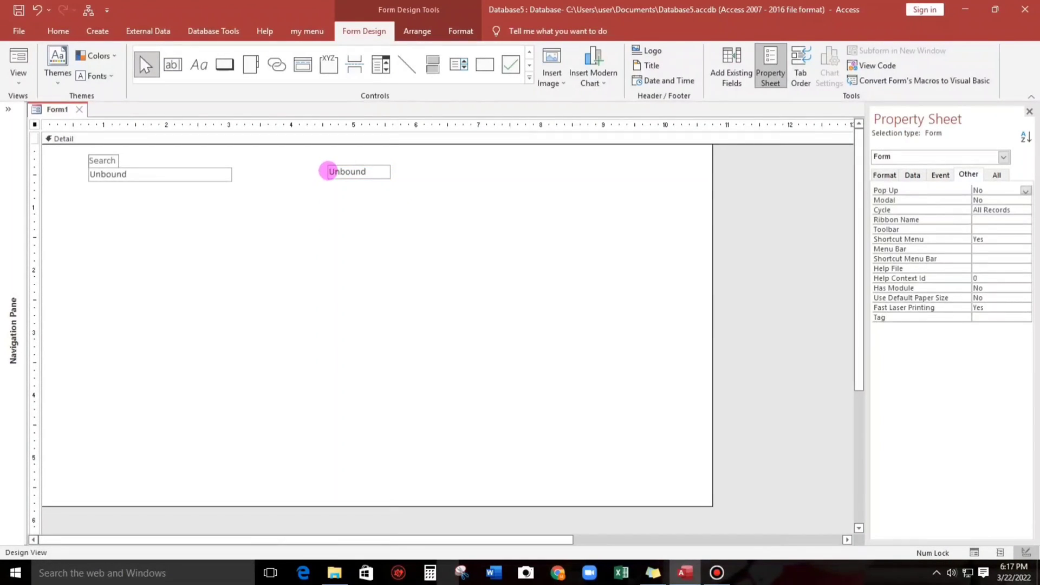
Set the name of the unlabelled second text box to DummySearchBox.
left_click(328, 170)
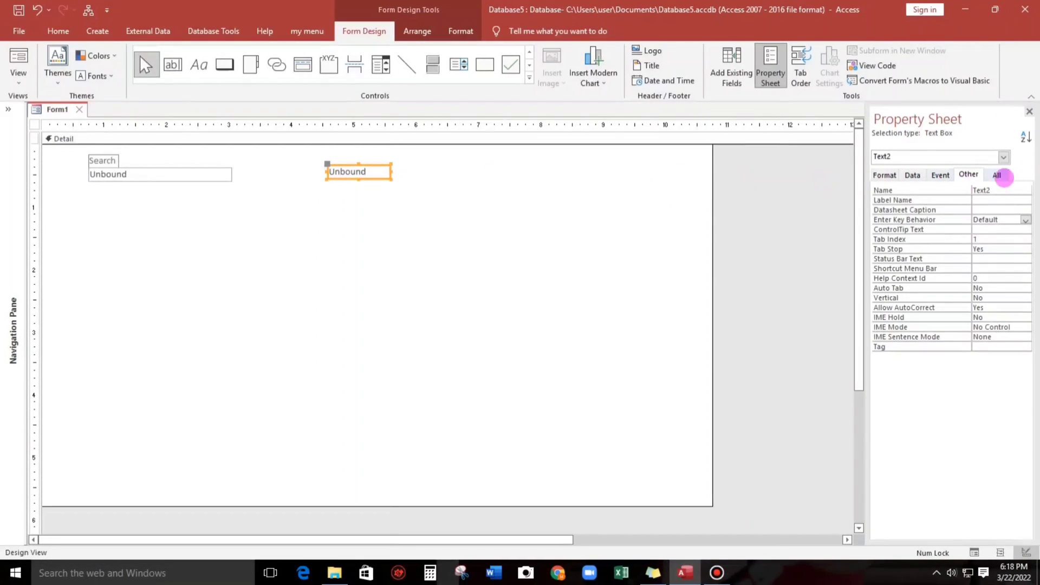
double_click(991, 189)
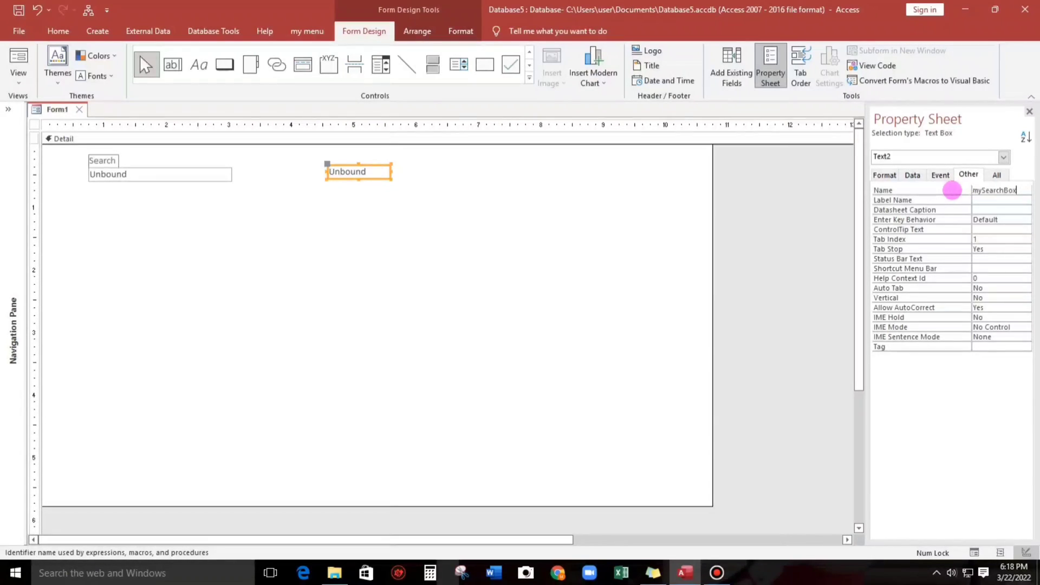
left_click(979, 202)
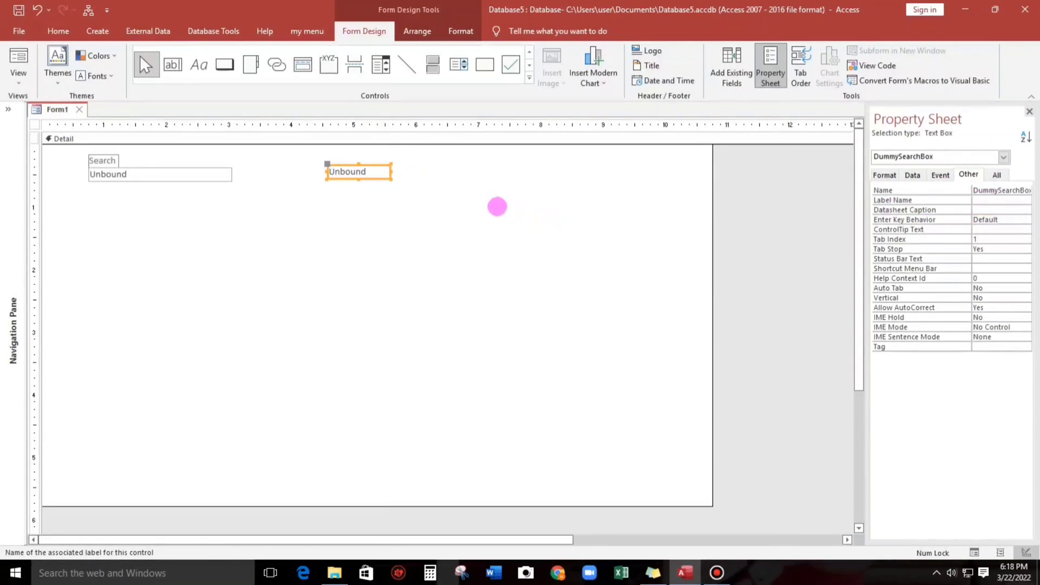
left_click(481, 207)
Add a command button about 0.92 inches wide beside the search box, without using the wizard, and caption it Clear.
left_click(224, 64)
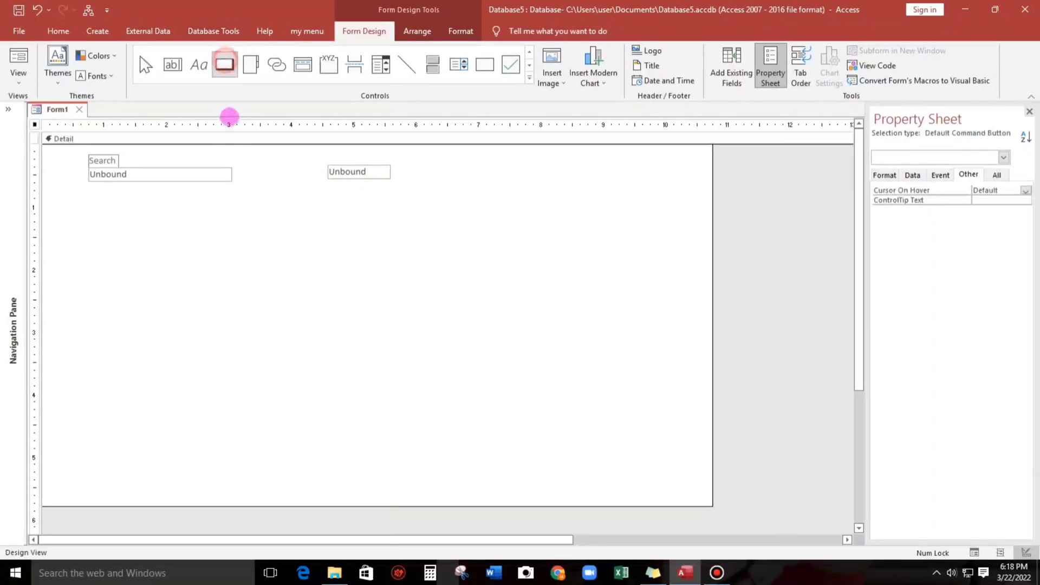
left_click_drag(236, 166, 292, 184)
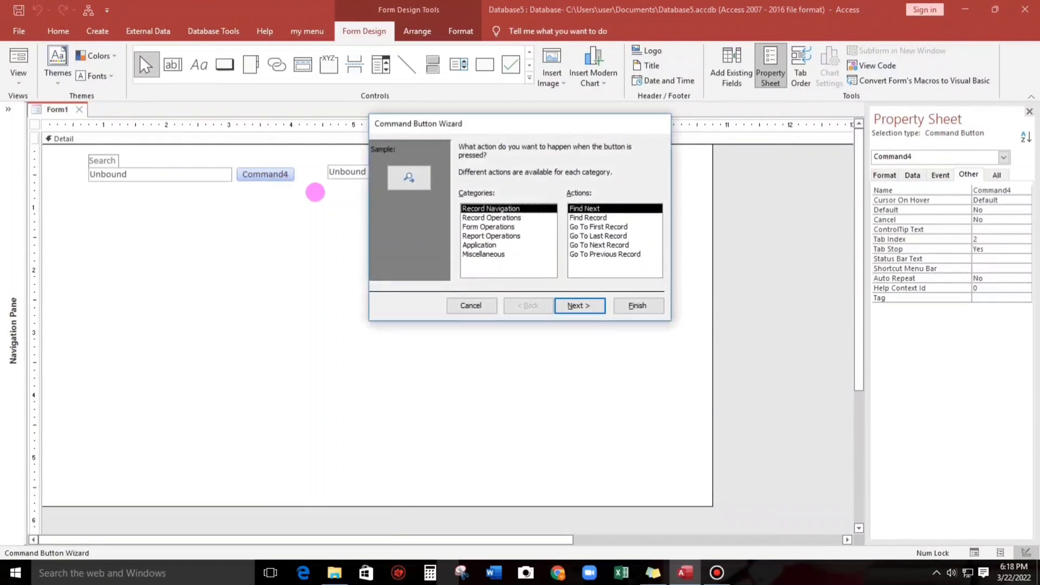
key("Escape")
left_click(288, 175)
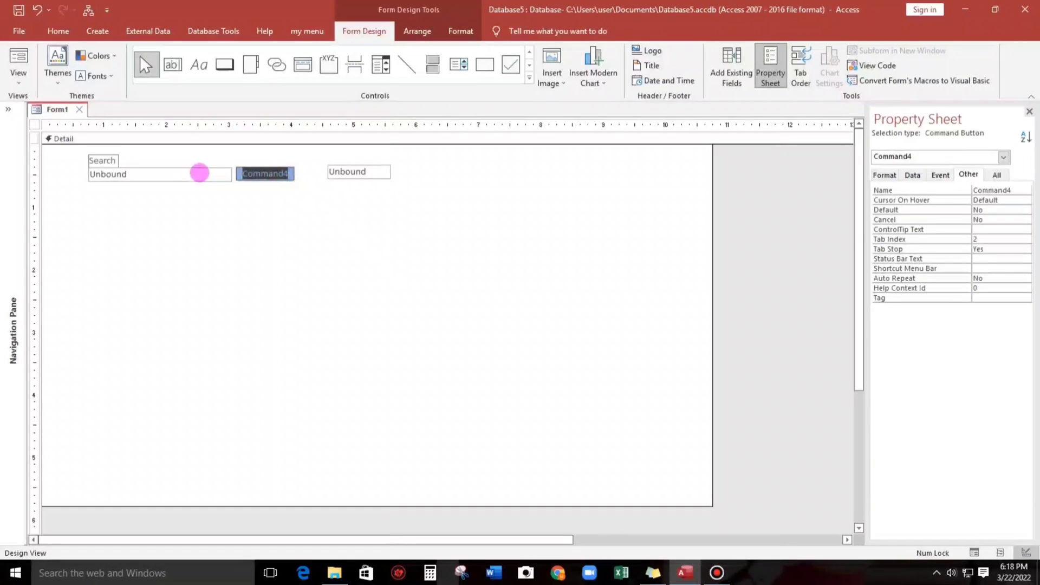
type("Clear")
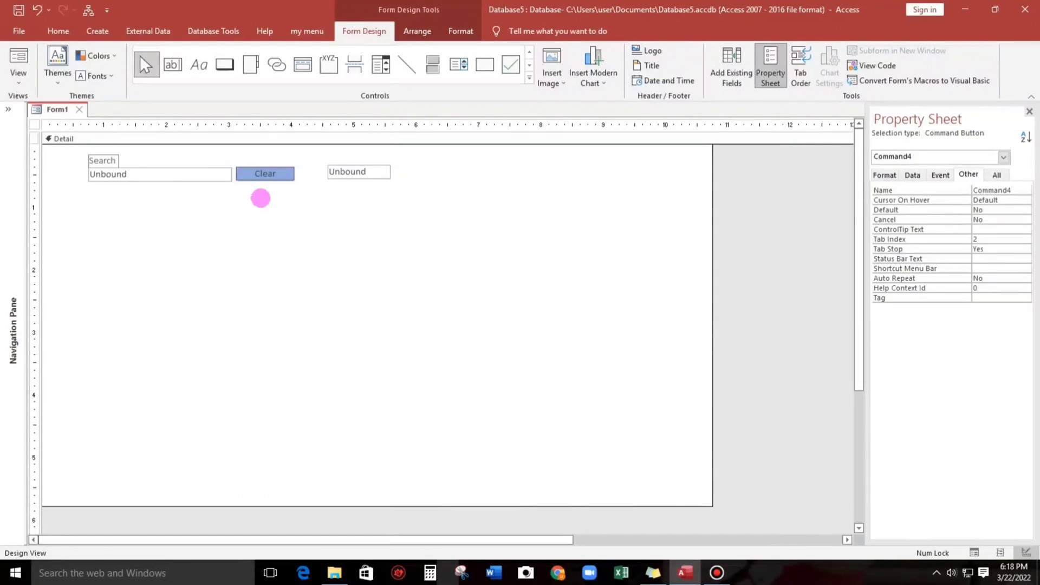
left_click(260, 199)
left_click(248, 174)
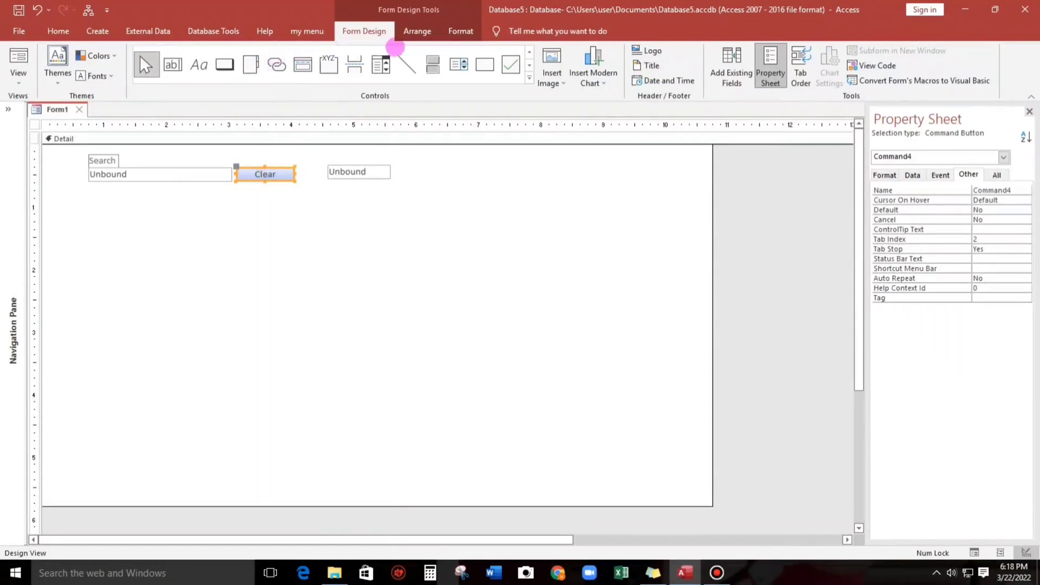
left_click(460, 31)
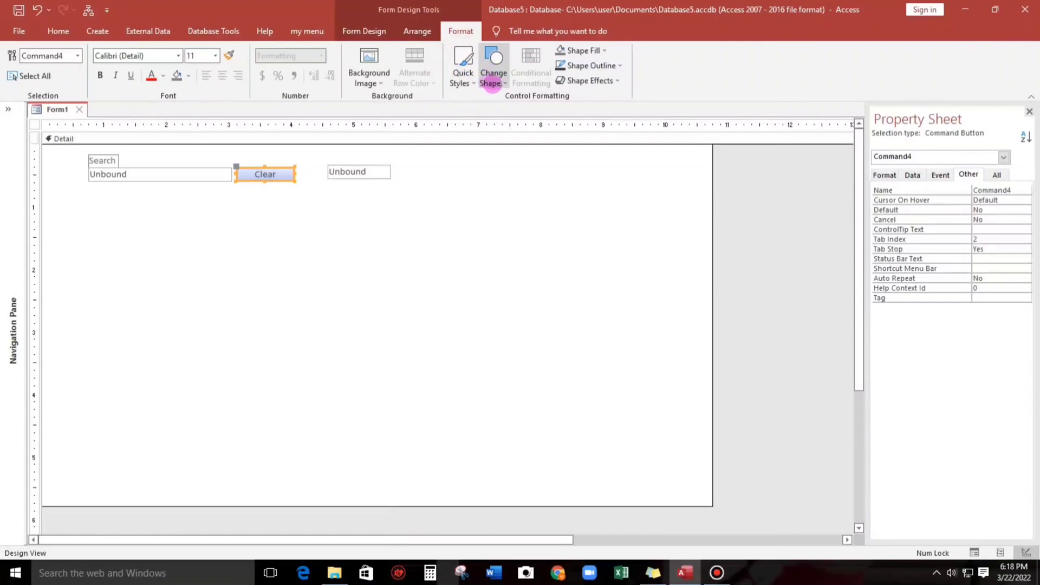
left_click(490, 84)
left_click(489, 101)
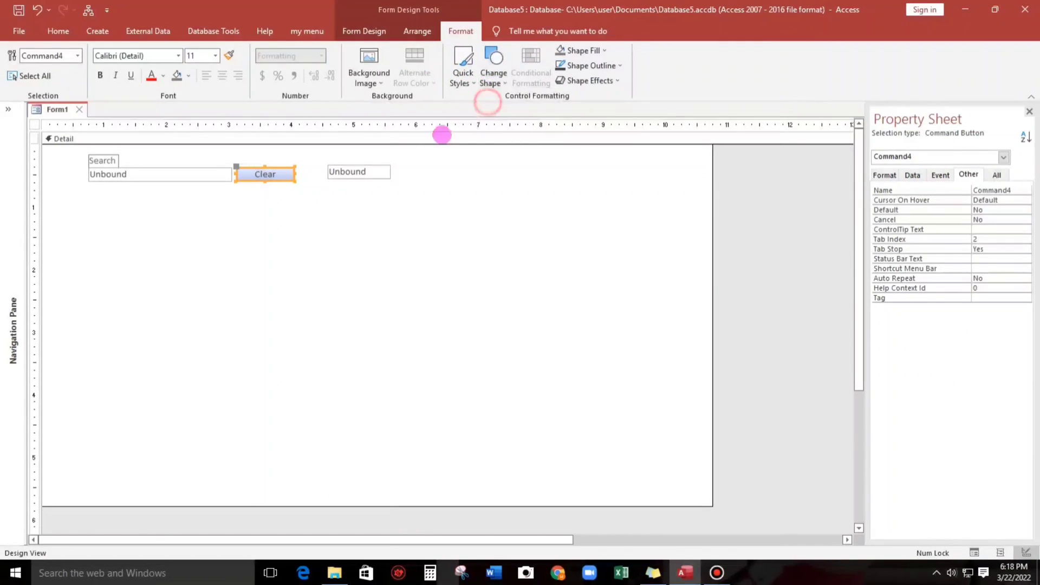
left_click(325, 198)
Set the Clear button's Picture Caption Arrangement to General, widening the Property Sheet to show its full values.
left_click(272, 176)
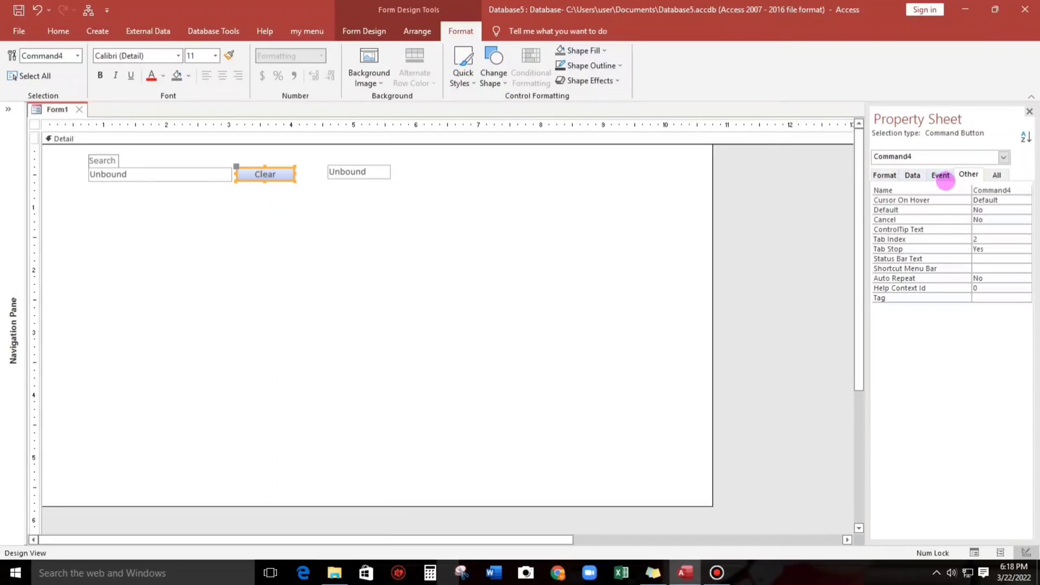
left_click(884, 175)
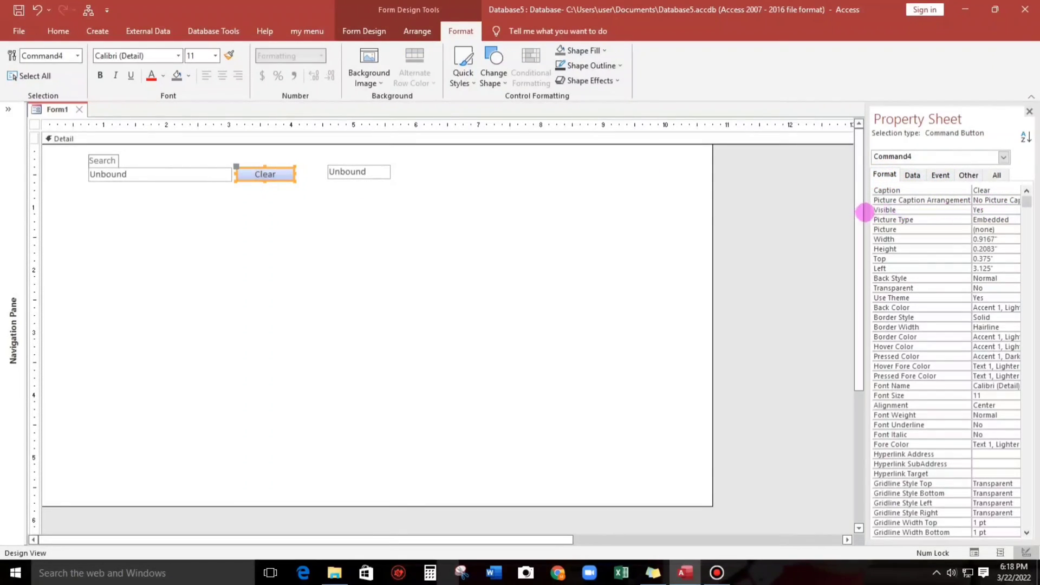
left_click_drag(865, 209, 816, 211)
left_click(994, 199)
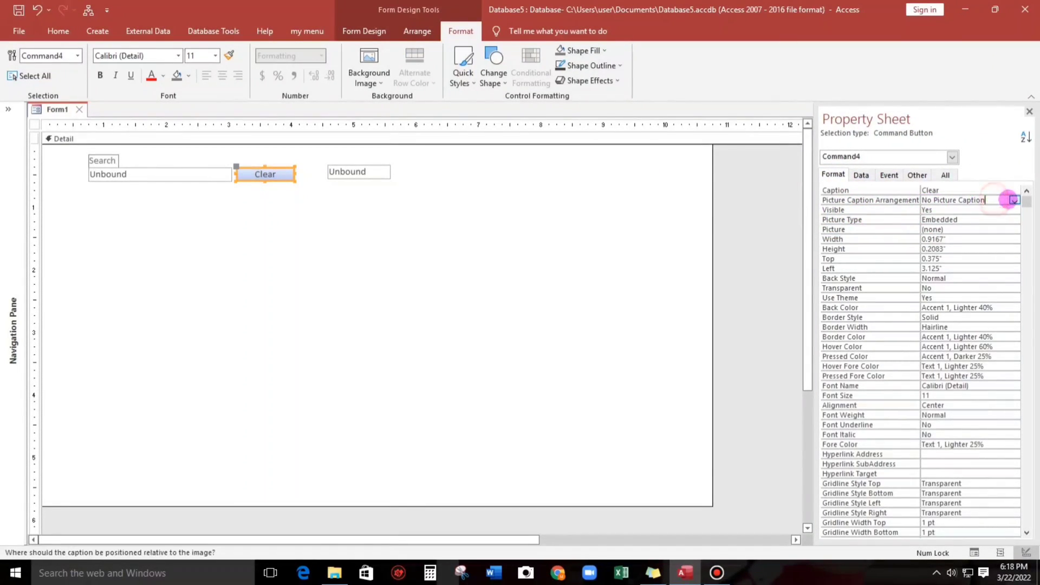
left_click(1012, 201)
left_click(942, 211)
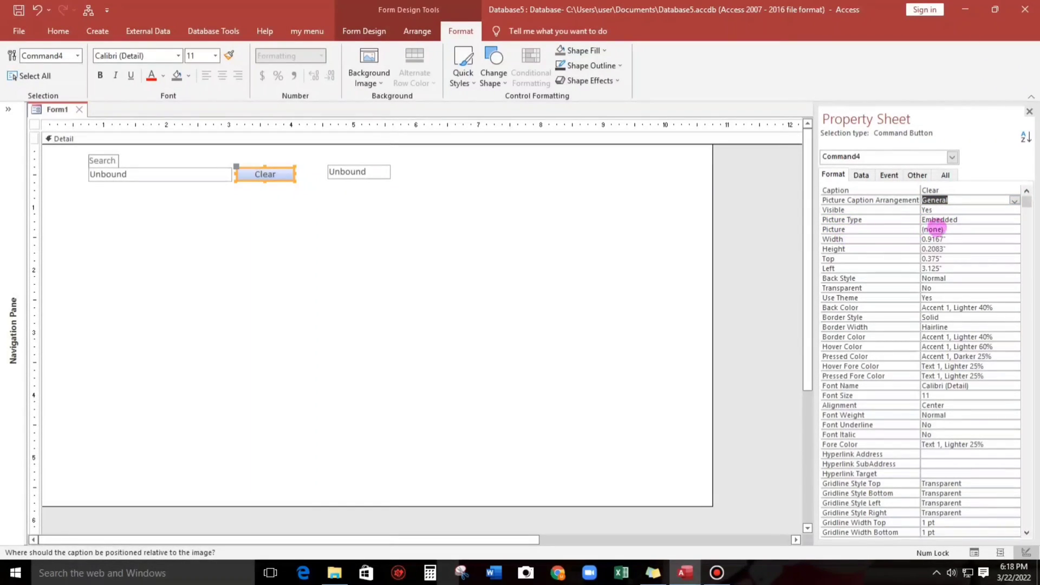
Assign the built-in Clear All Filters picture to the Clear button.
left_click(937, 229)
left_click(1013, 230)
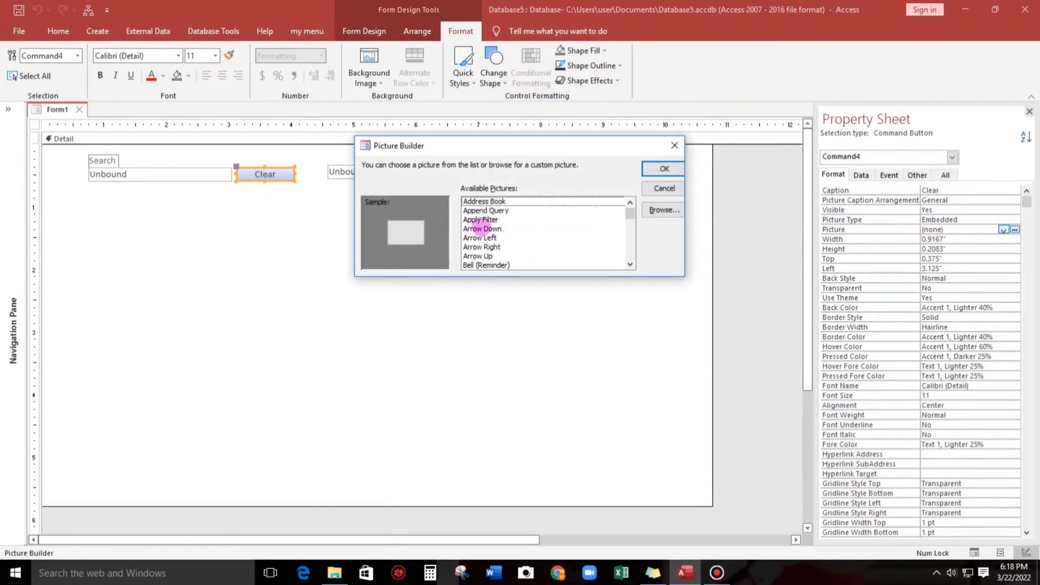
left_click(481, 228)
key("Down")
key("Down")
key("Down")
key("Down")
key("Down")
key("e")
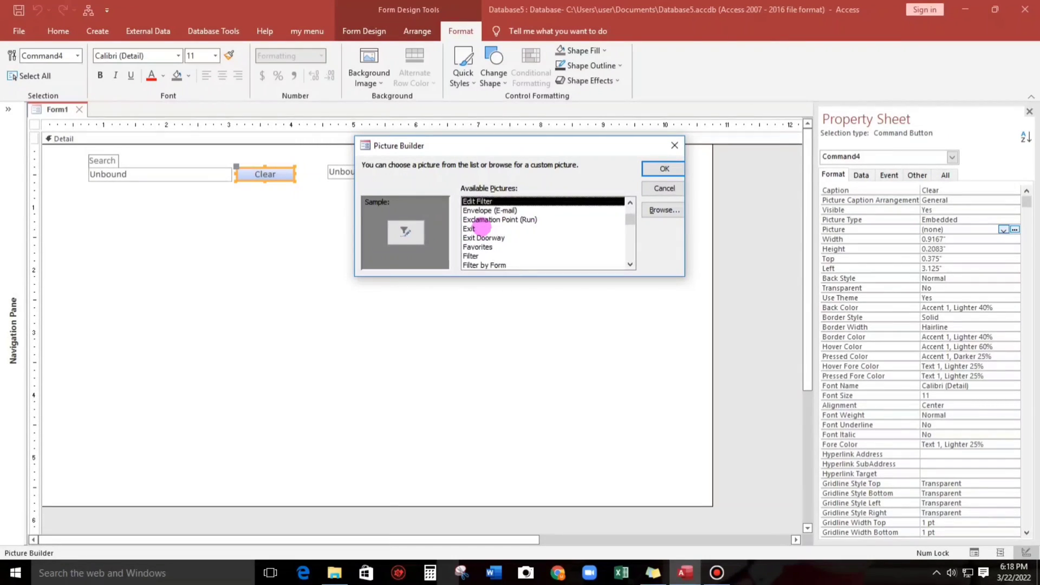
key("c")
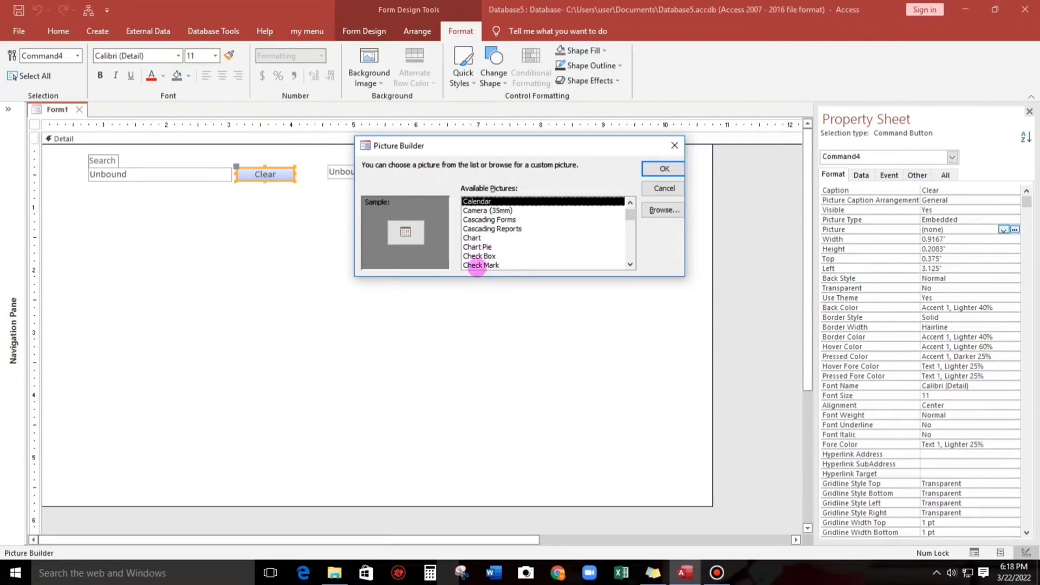
scroll(484, 252, "down", 1)
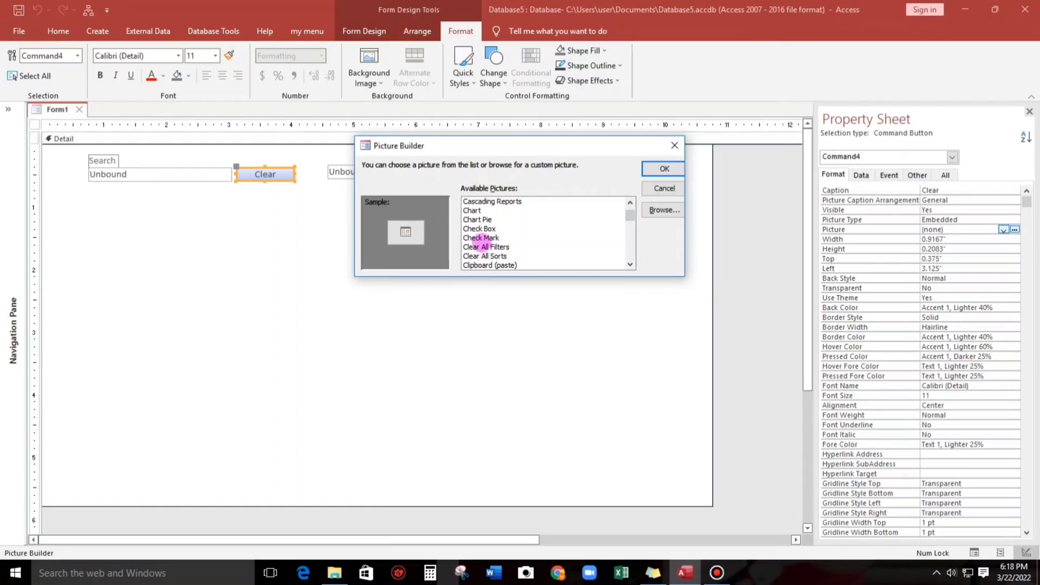
left_click(481, 247)
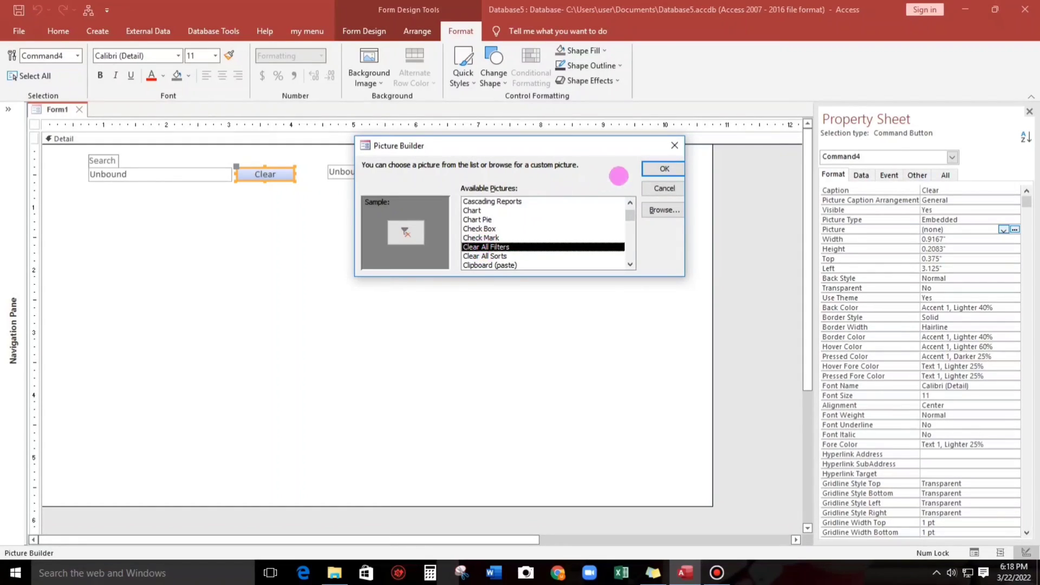
left_click(665, 168)
Fill the form's Detail section with the dark blue theme colour Accent 5, Darker 50%.
left_click(452, 207)
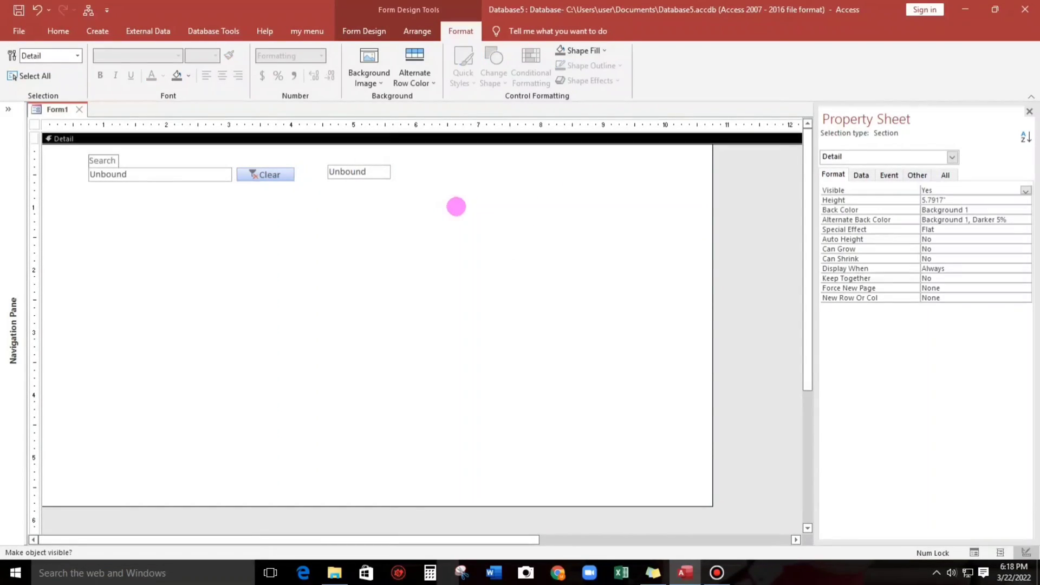
left_click(58, 31)
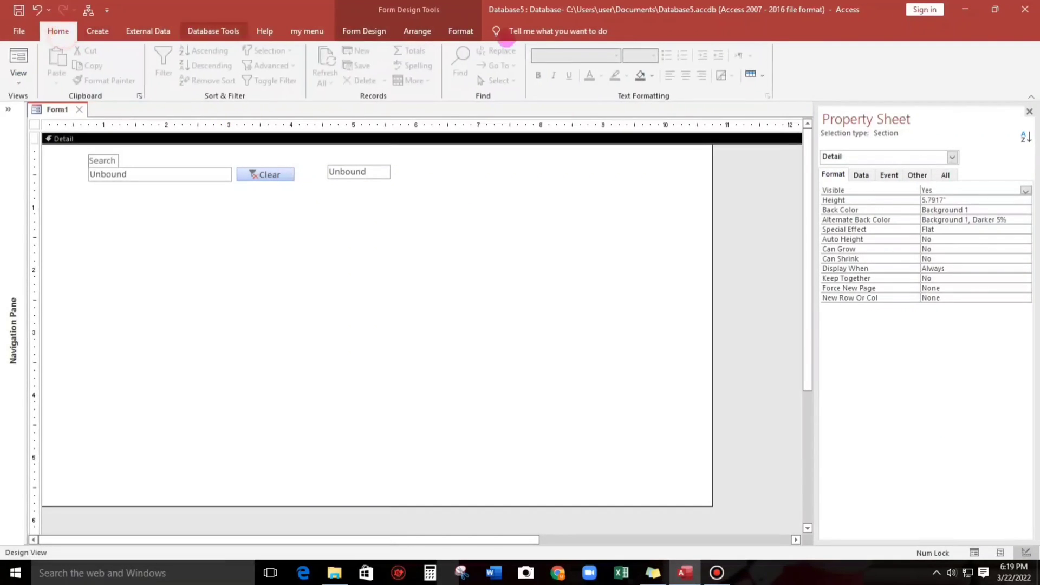
left_click(650, 77)
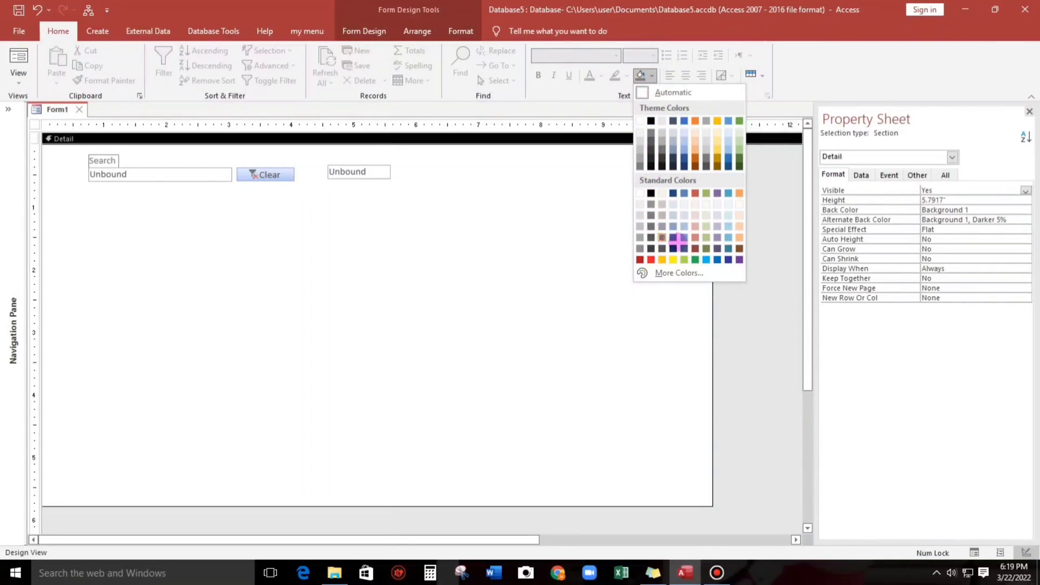
left_click(728, 166)
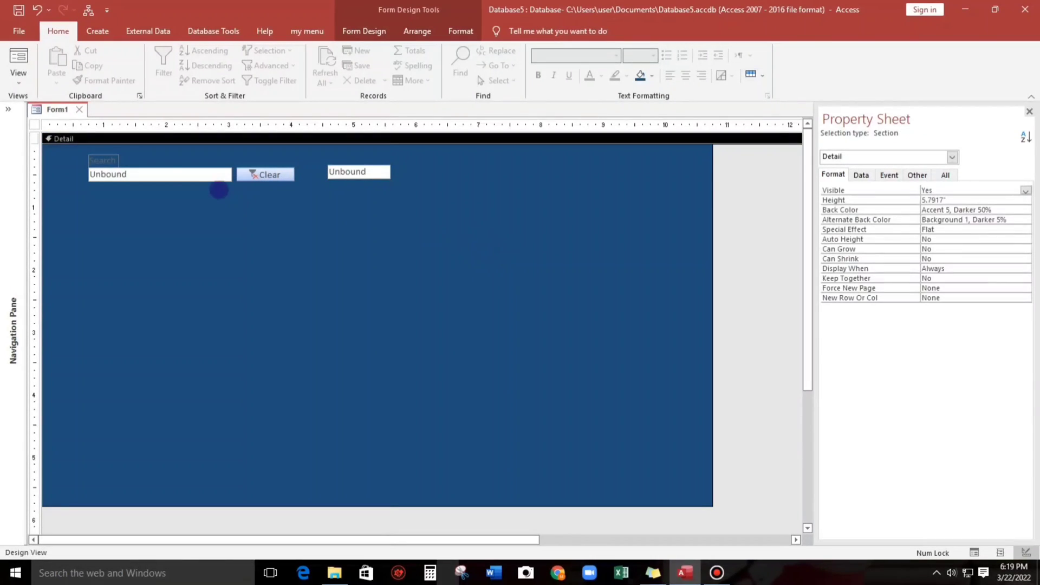
Make the Search label bold with a white font colour.
left_click(89, 162)
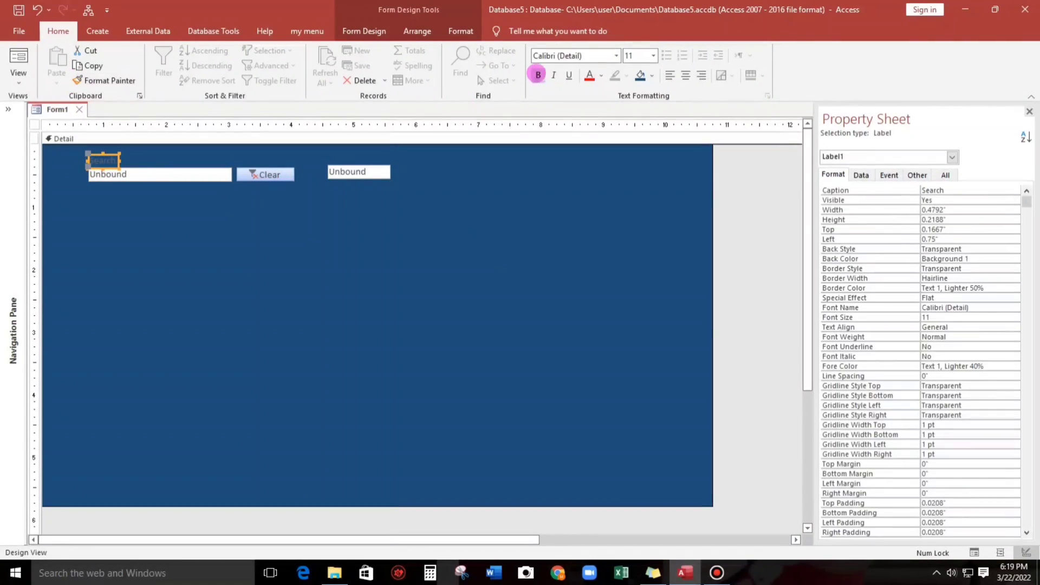
left_click(538, 74)
left_click(600, 76)
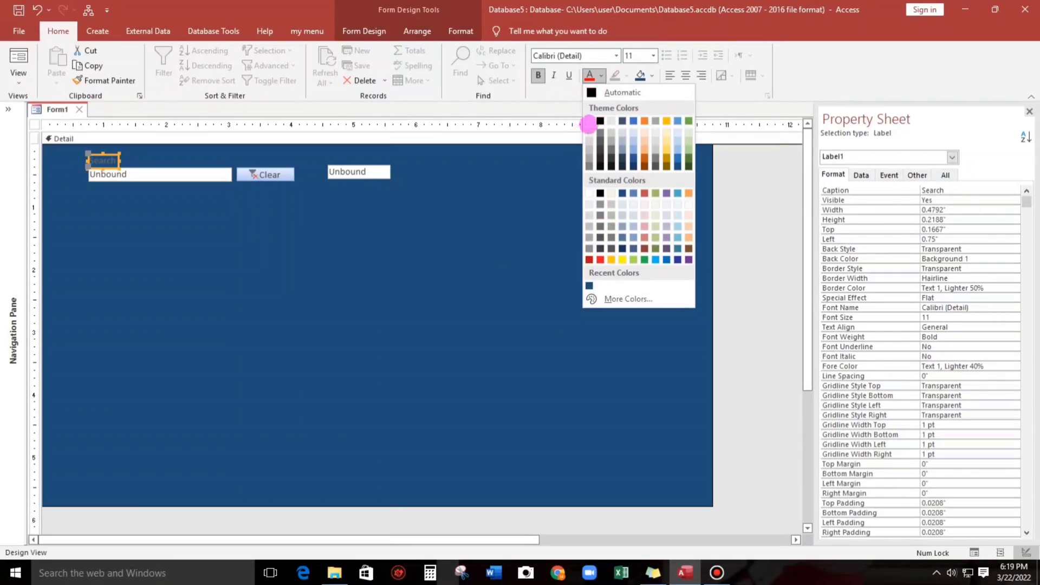
left_click(588, 122)
left_click(320, 269)
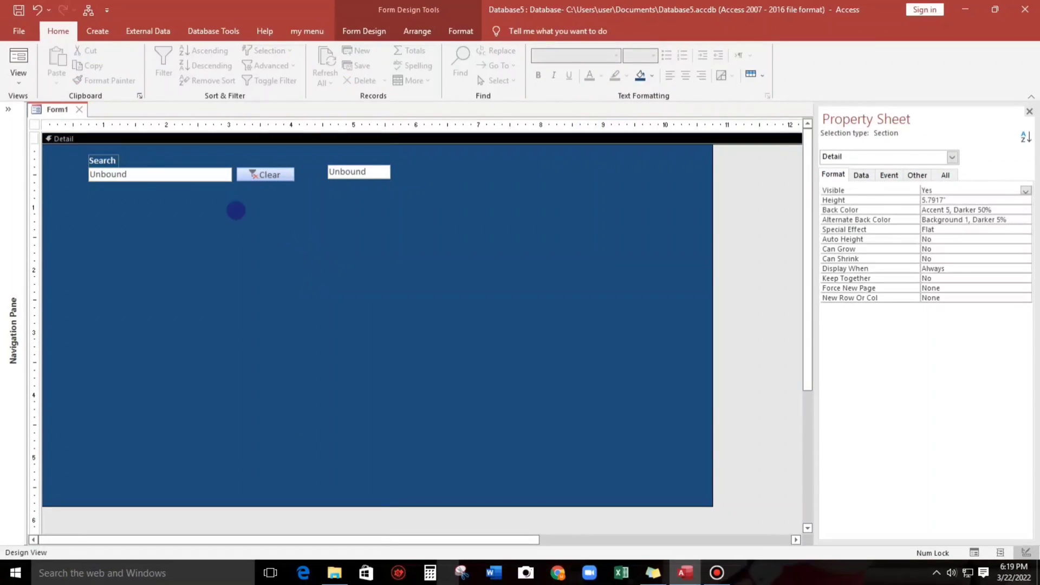
Centre the text in the SearchBox text box and make it bold.
left_click(146, 173)
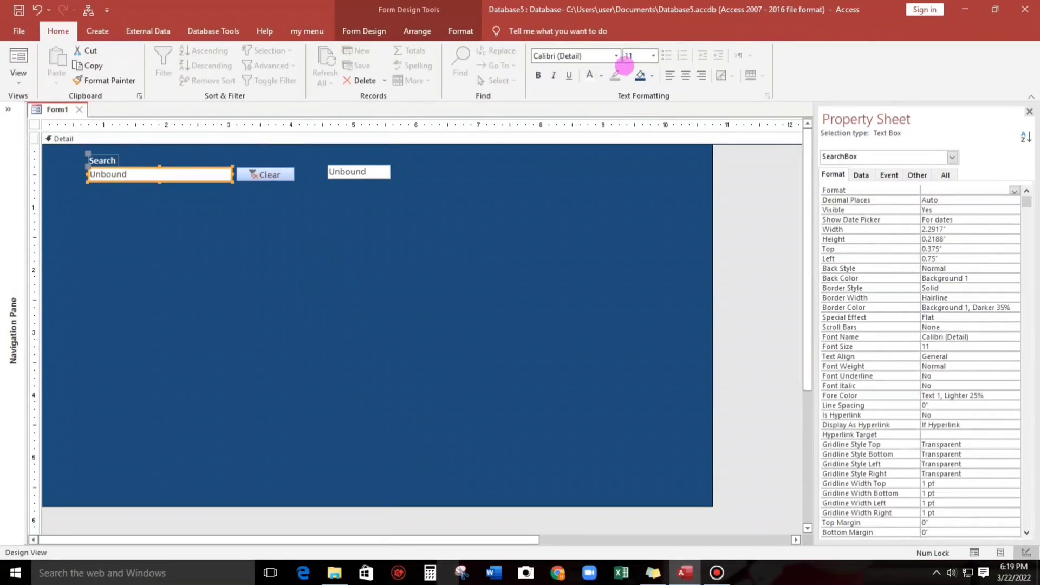
left_click(685, 74)
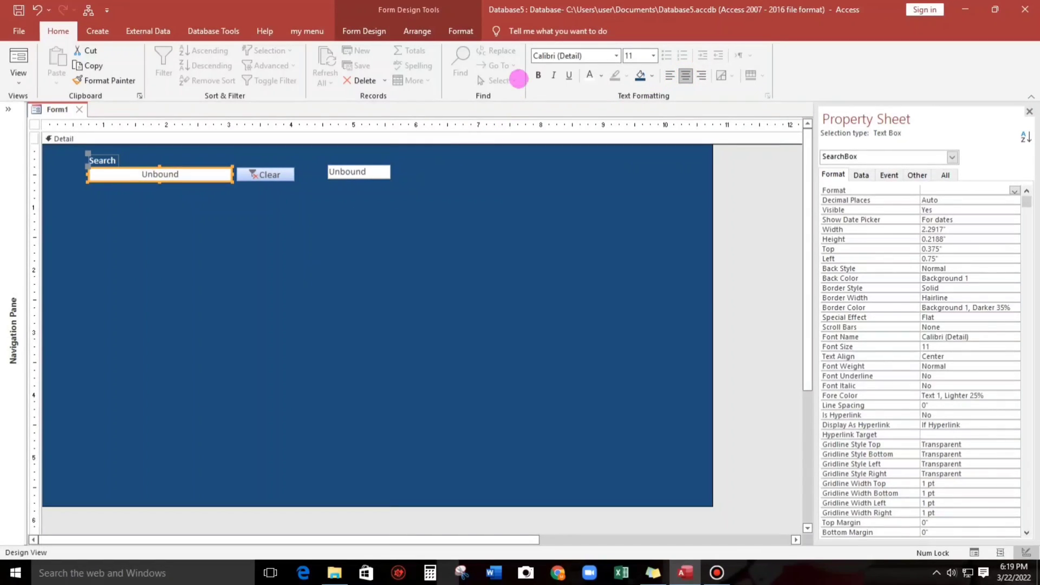
left_click(537, 75)
left_click(288, 211)
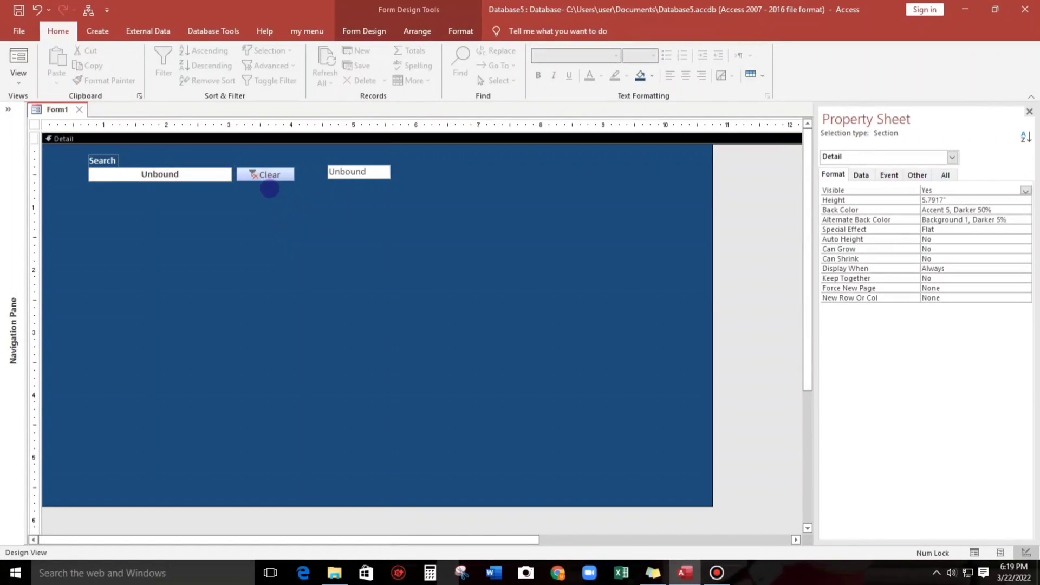
Align the tops of the search box and the Clear button, and slightly widen the gap between the button's icon and caption.
left_click(220, 178)
left_click(239, 173, "shift")
right_click(249, 168)
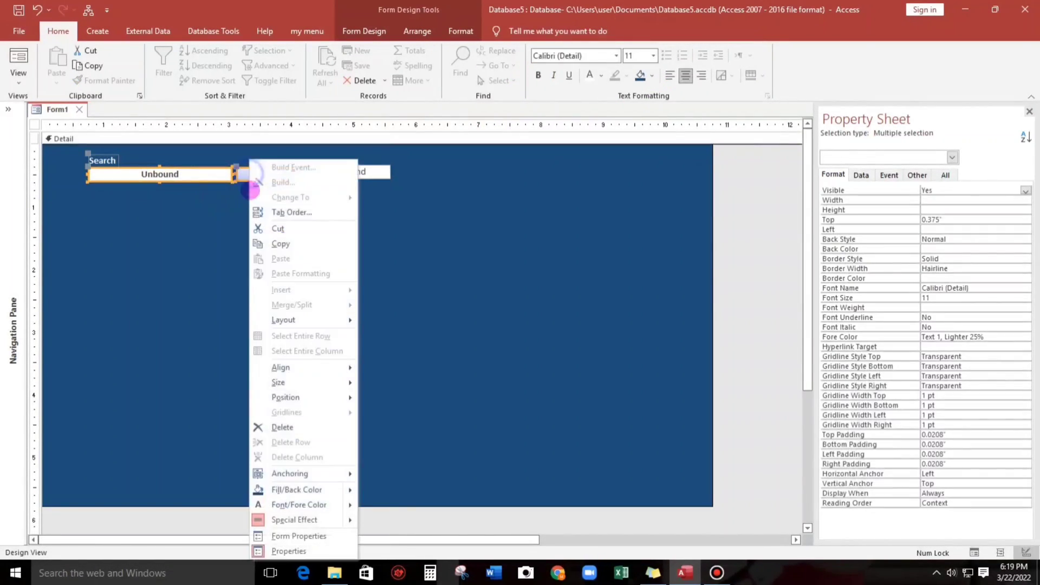
mouse_move(302, 367)
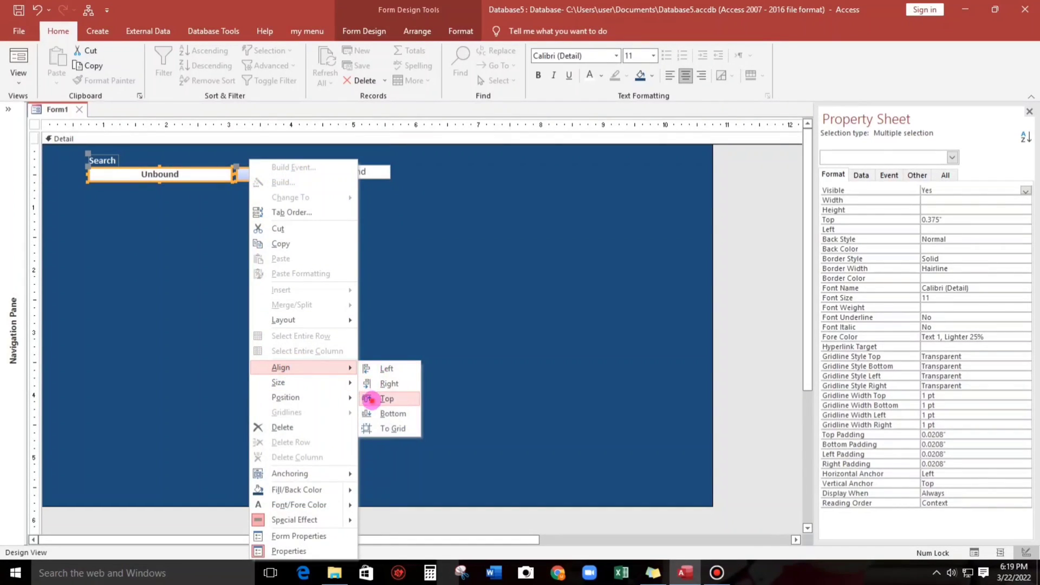
left_click(372, 398)
left_click(265, 228)
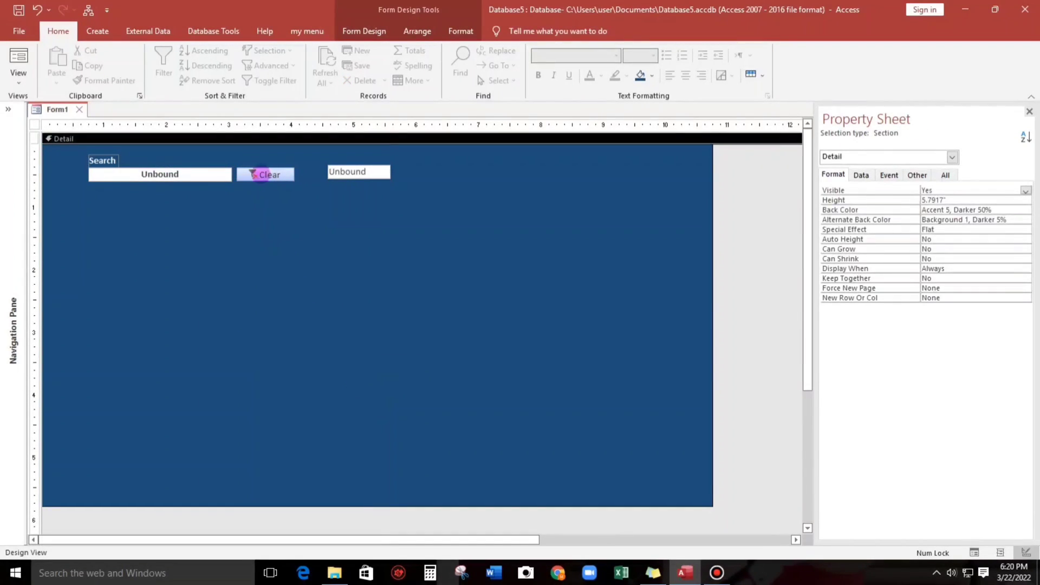
left_click(260, 174)
left_click(267, 210)
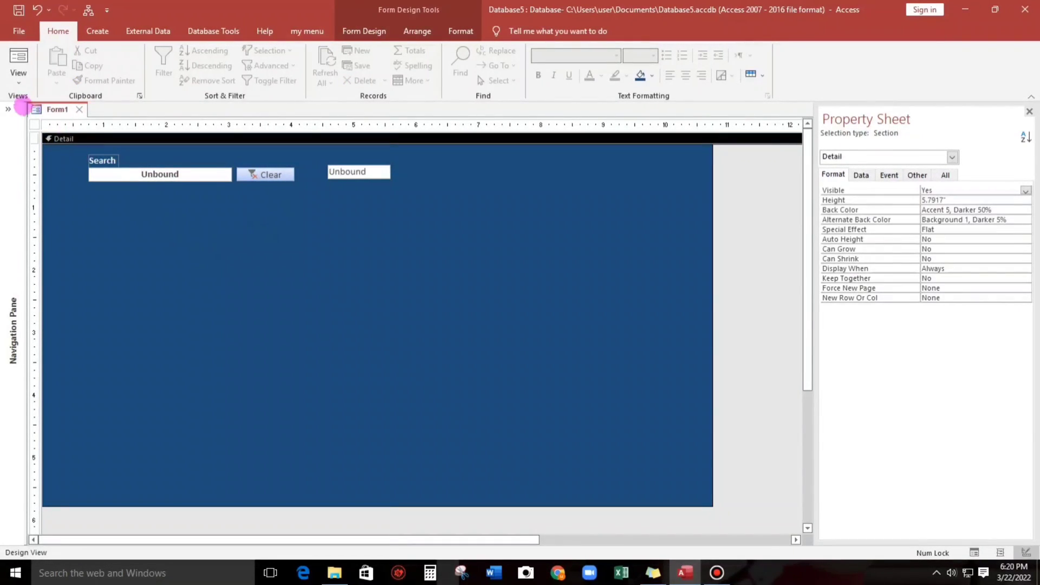
Add the Q_ProductList query below the search box as a subform named Q_ProductList subform, and delete its label.
left_click(9, 109)
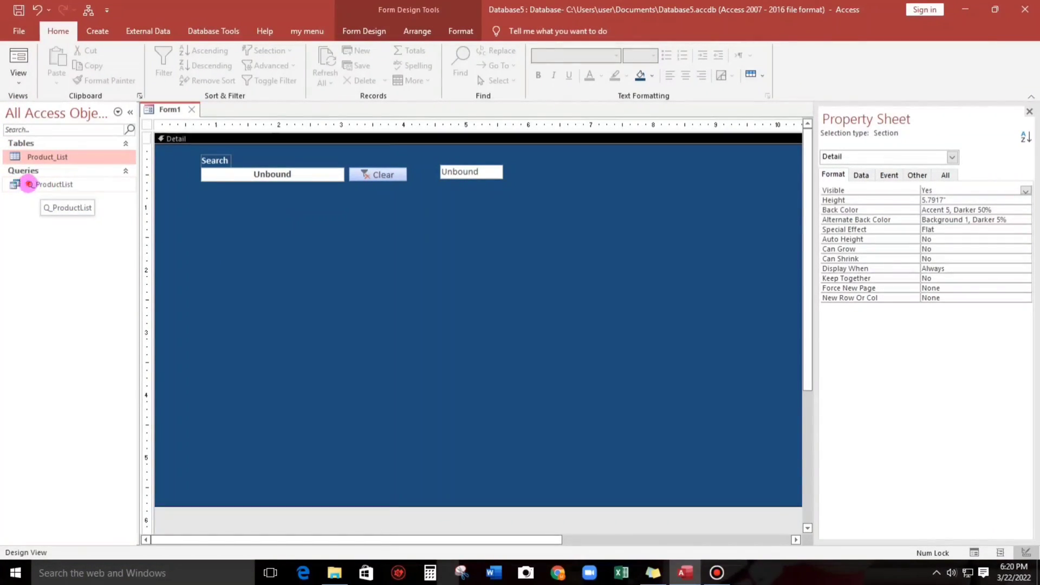
left_click_drag(43, 187, 196, 192)
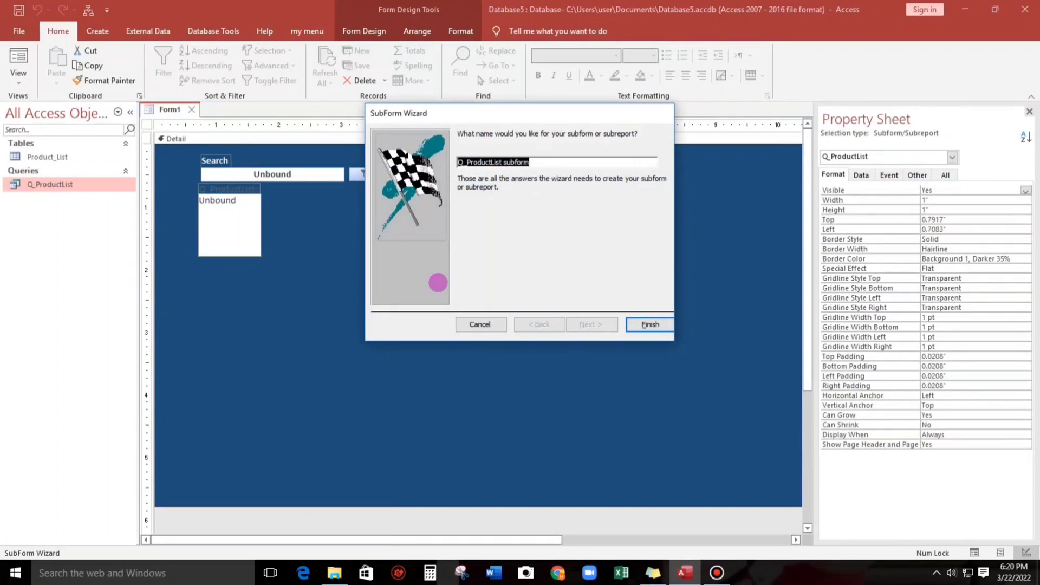
left_click(634, 324)
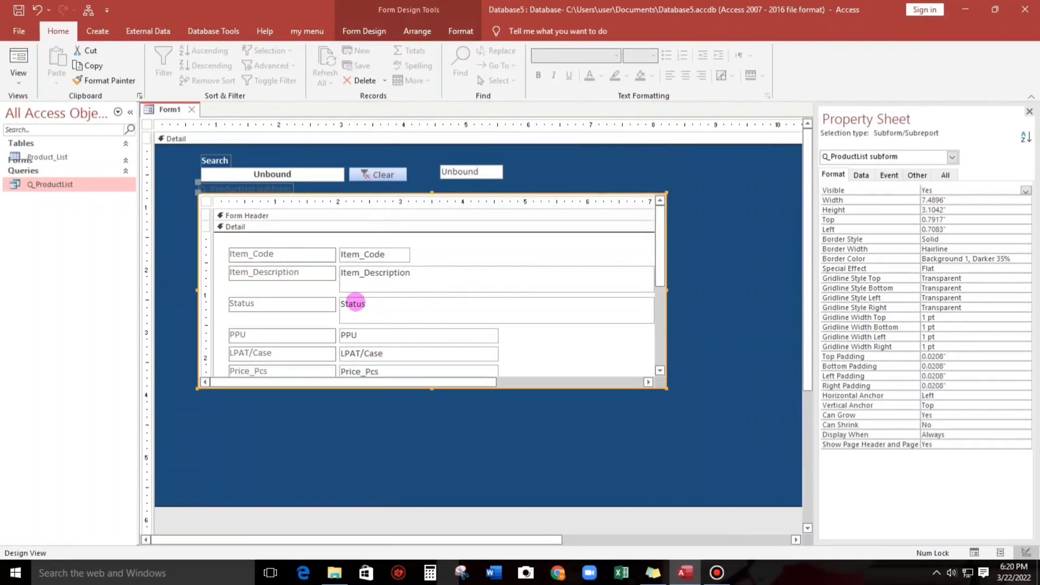
left_click(233, 188)
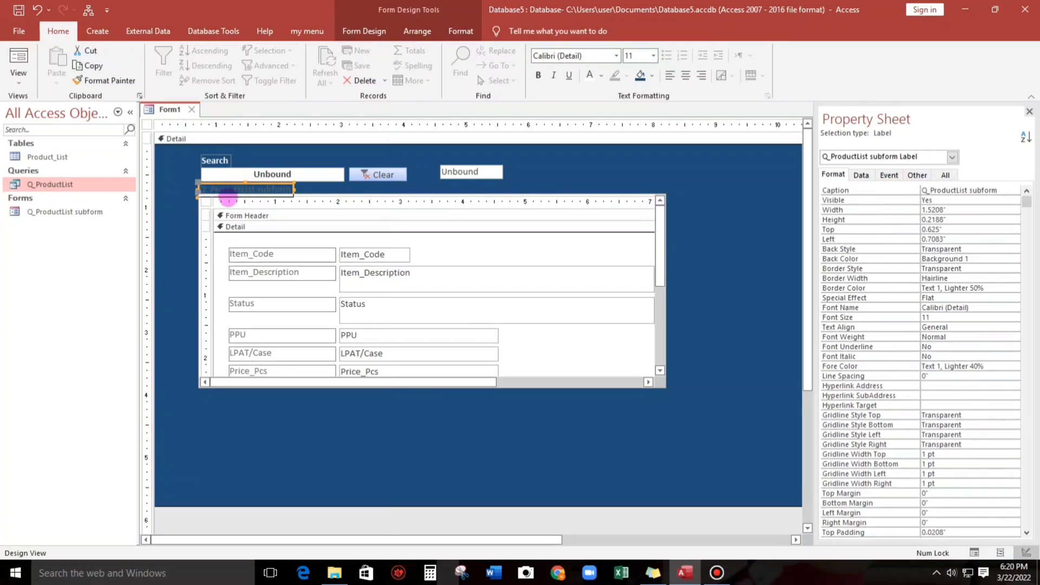
key("Delete")
Move the subform near the form's left edge and enlarge it to about 11.2 inches wide and 4.6 inches high.
left_click_drag(228, 200, 194, 207)
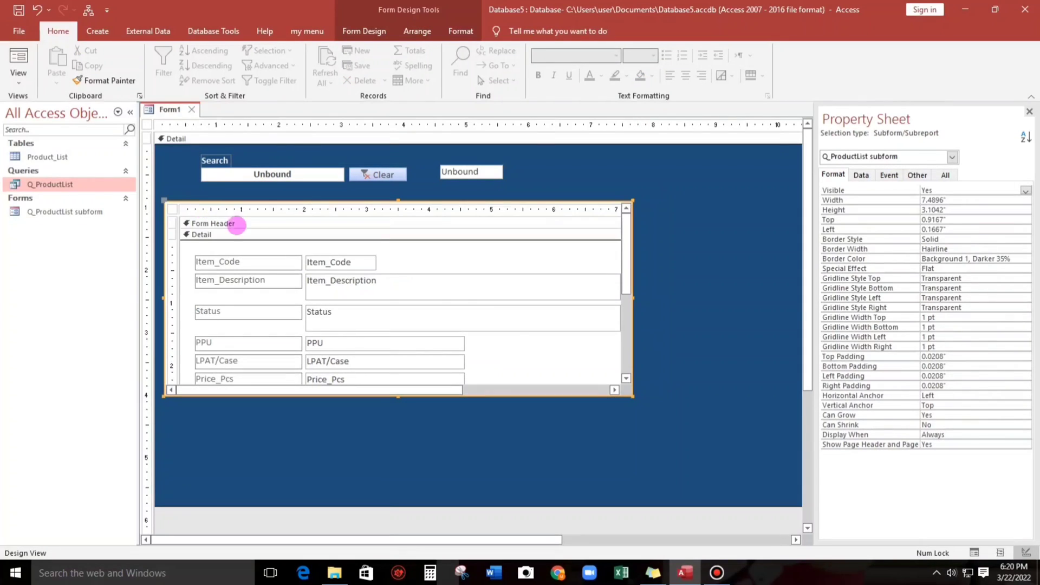
left_click_drag(631, 395, 810, 490)
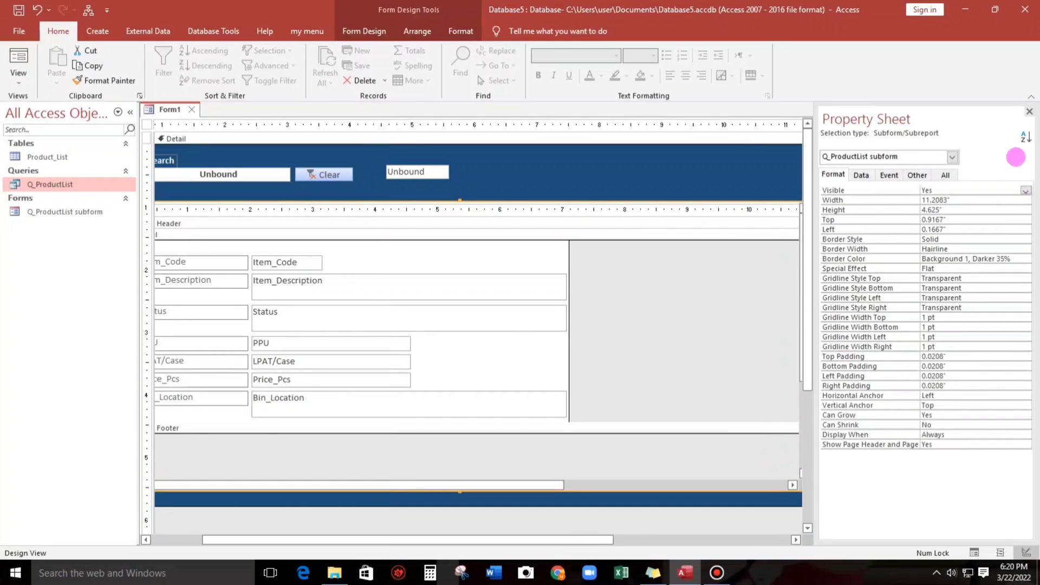
left_click(1029, 111)
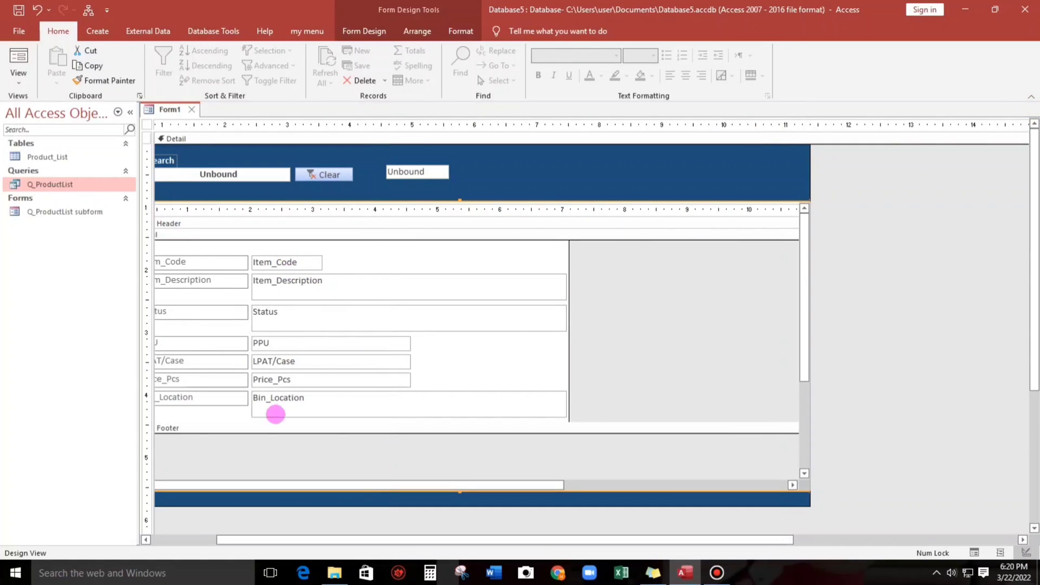
left_click(129, 111)
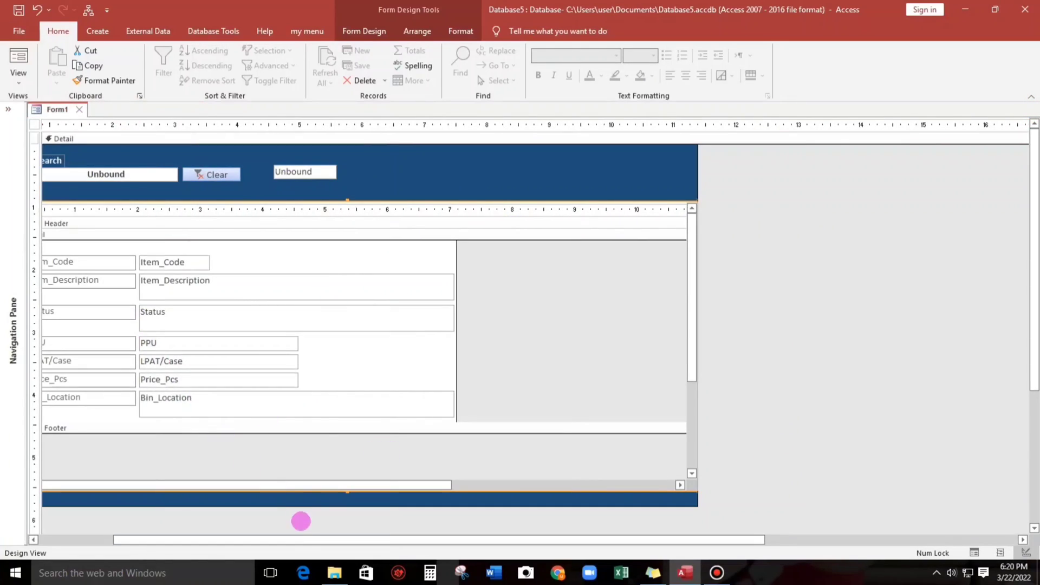
left_click_drag(301, 539, 128, 538)
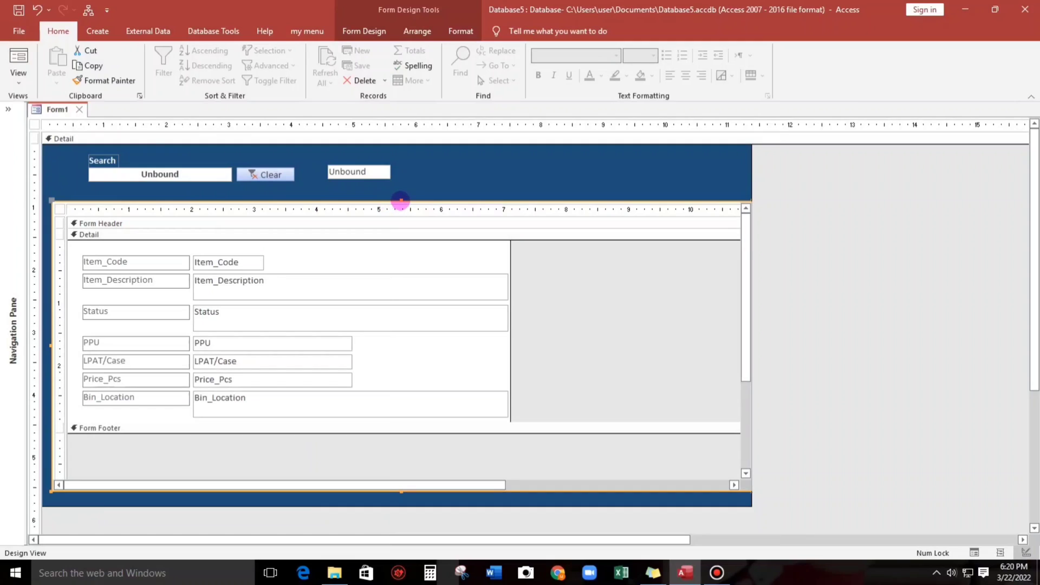
left_click_drag(400, 200, 400, 198)
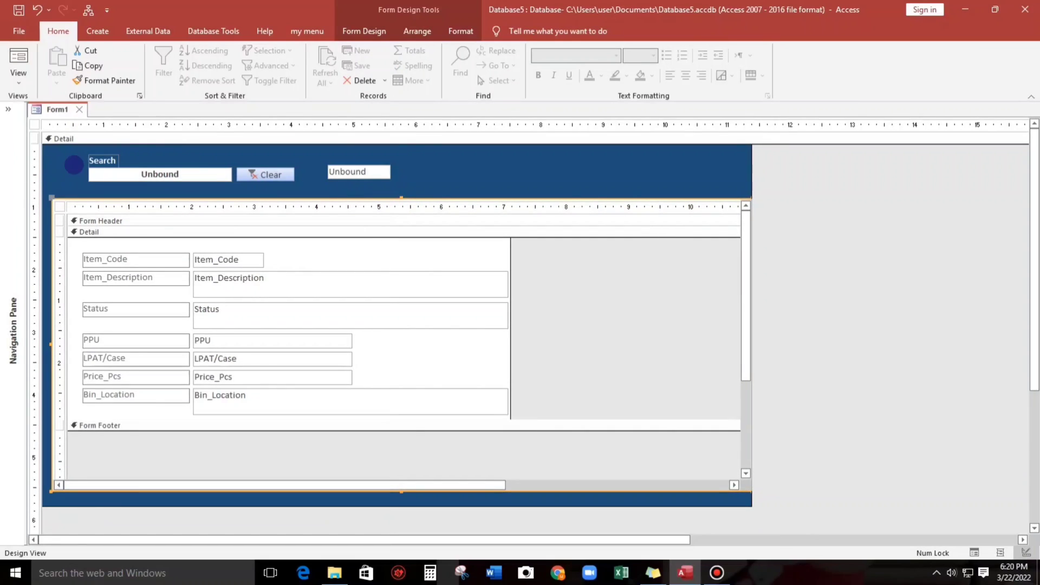
Line up the Search label, search box and Clear button with the subform's left edge, and raise the subform's top edge closer to them.
left_click_drag(74, 164, 246, 174)
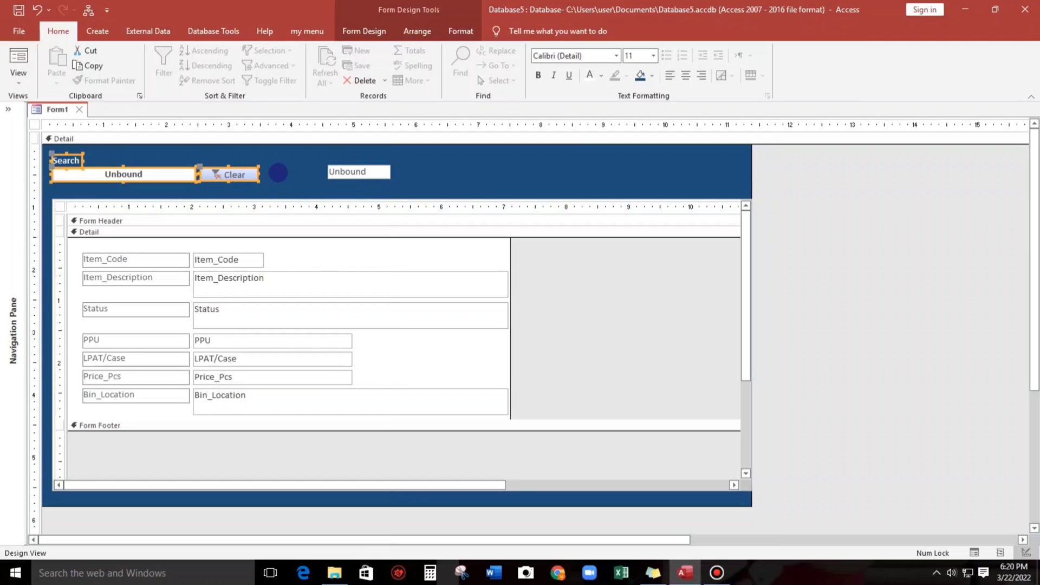
left_click(278, 173)
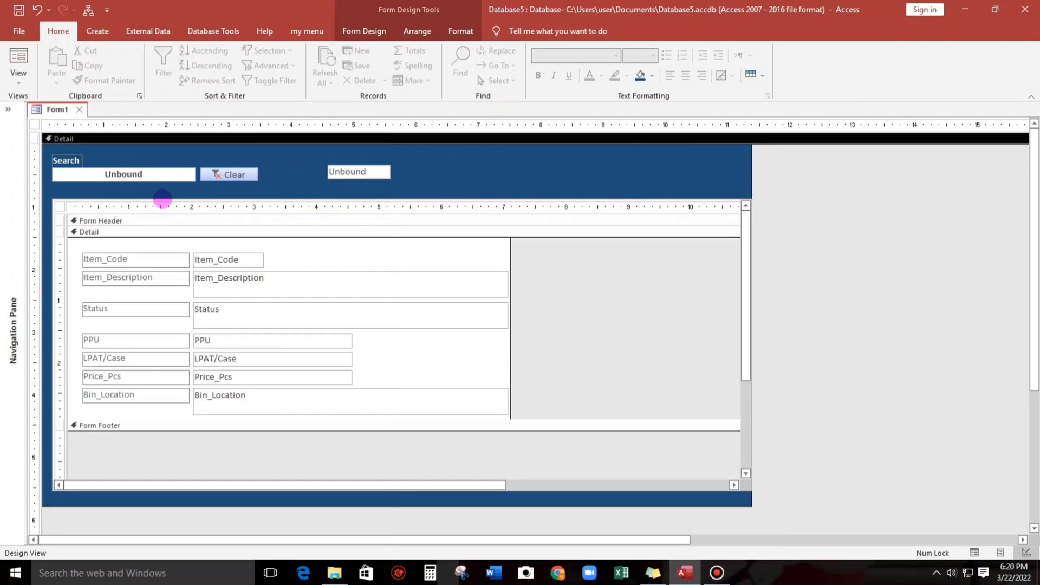
left_click(162, 200)
left_click_drag(400, 199, 400, 190)
left_click(437, 179)
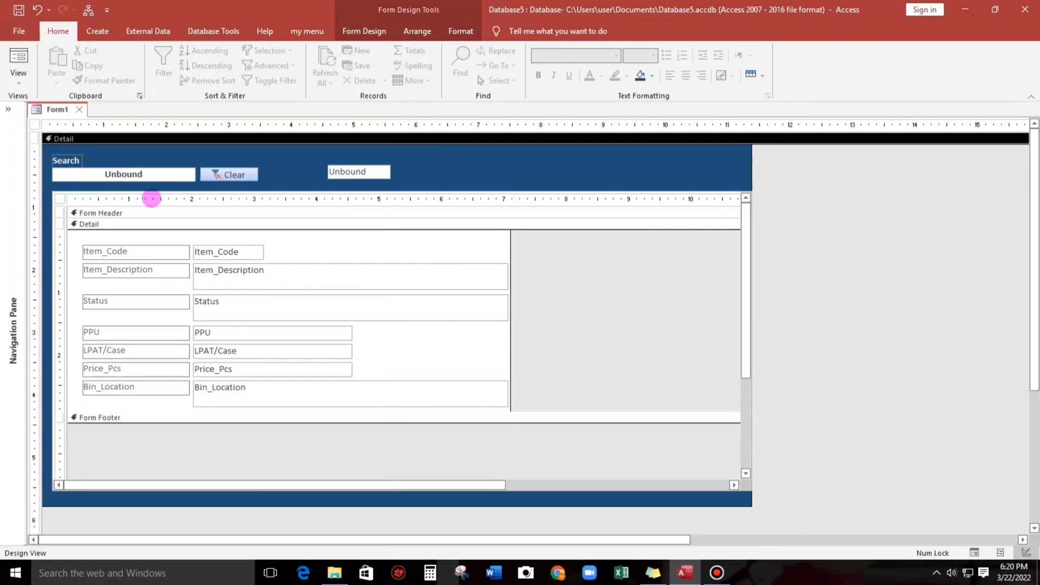
Set the subform's Default View to Continuous Forms and check the form in Form View before returning to its design.
left_click(59, 196)
right_click(58, 196)
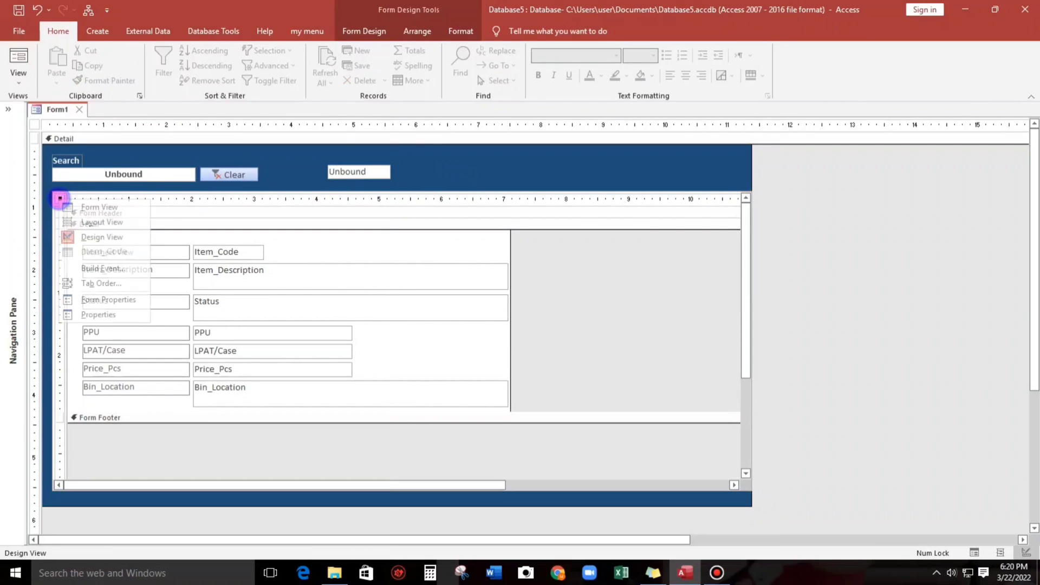
left_click(93, 317)
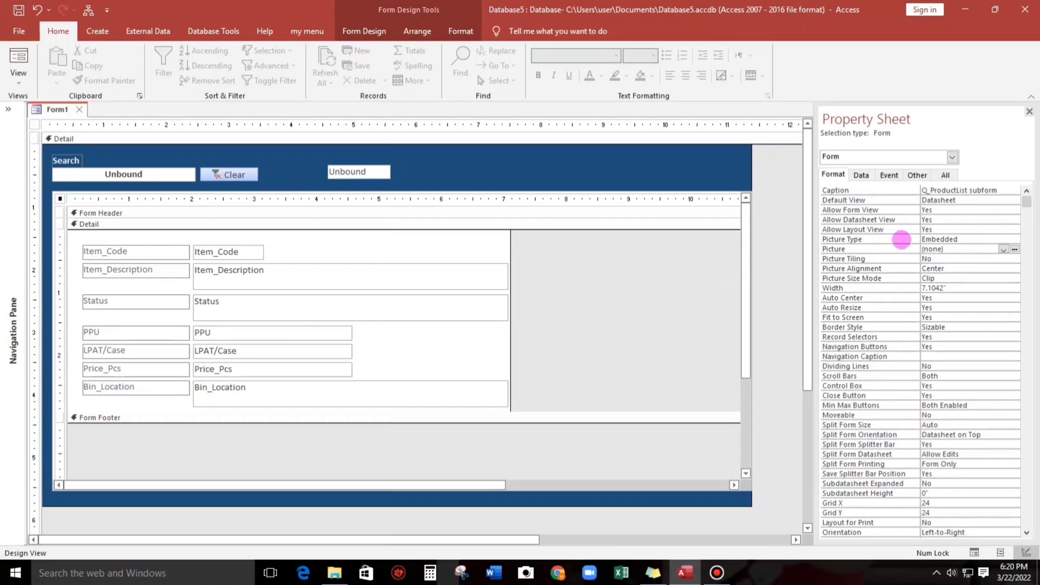
left_click(972, 200)
left_click(1013, 200)
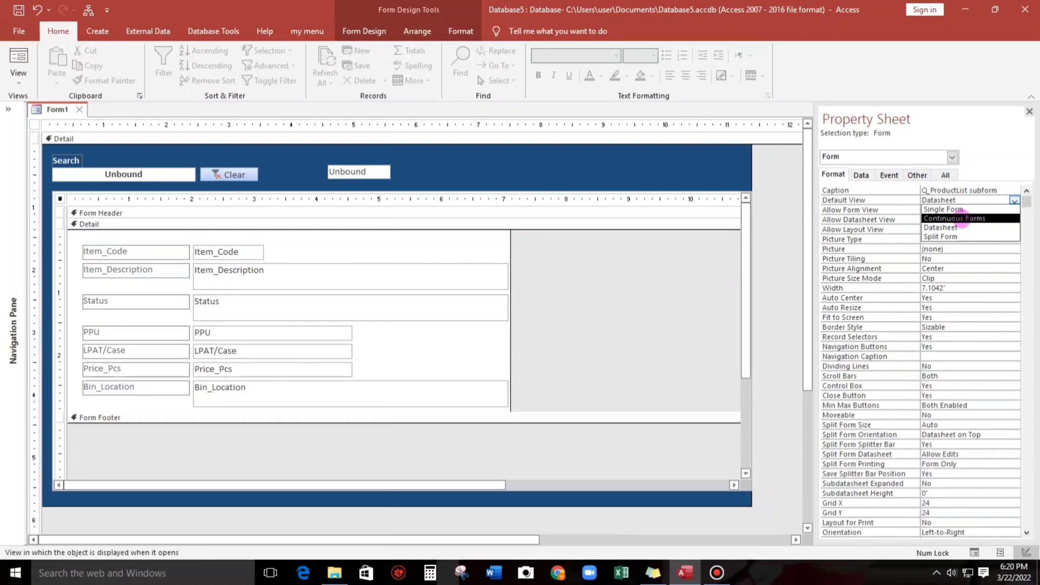
left_click(945, 218)
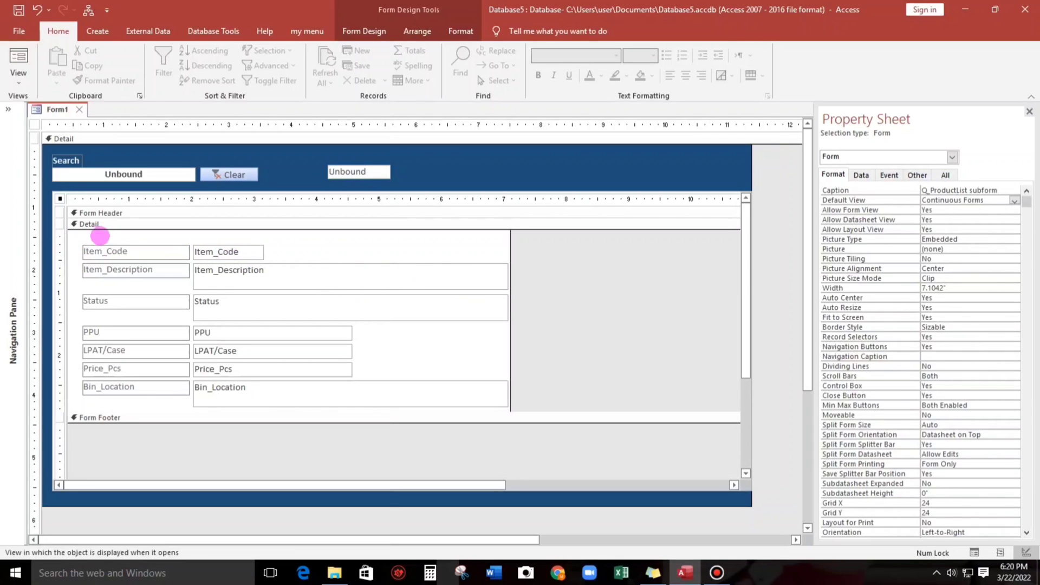
left_click(17, 58)
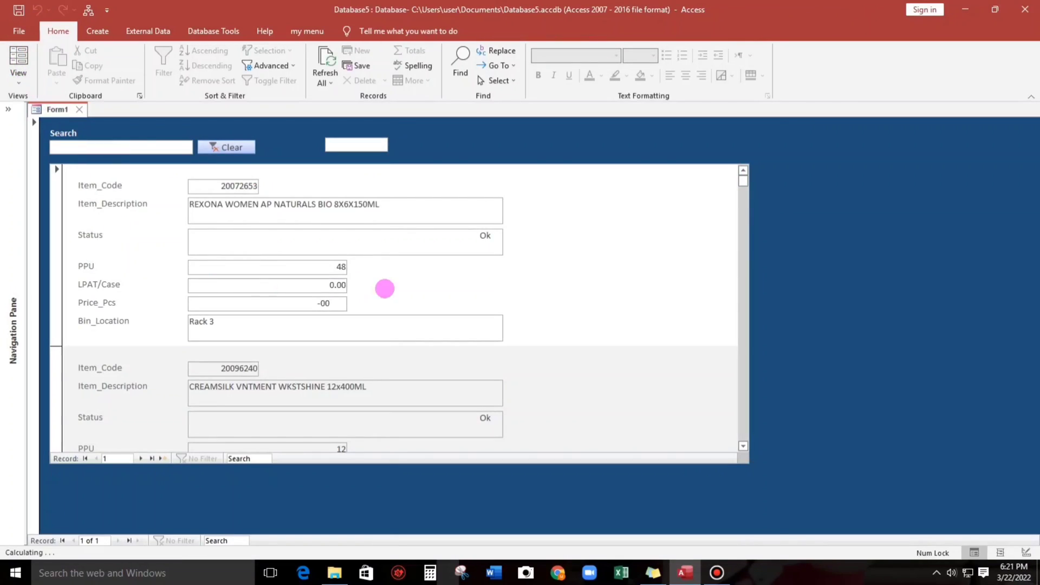
right_click(458, 141)
left_click(488, 179)
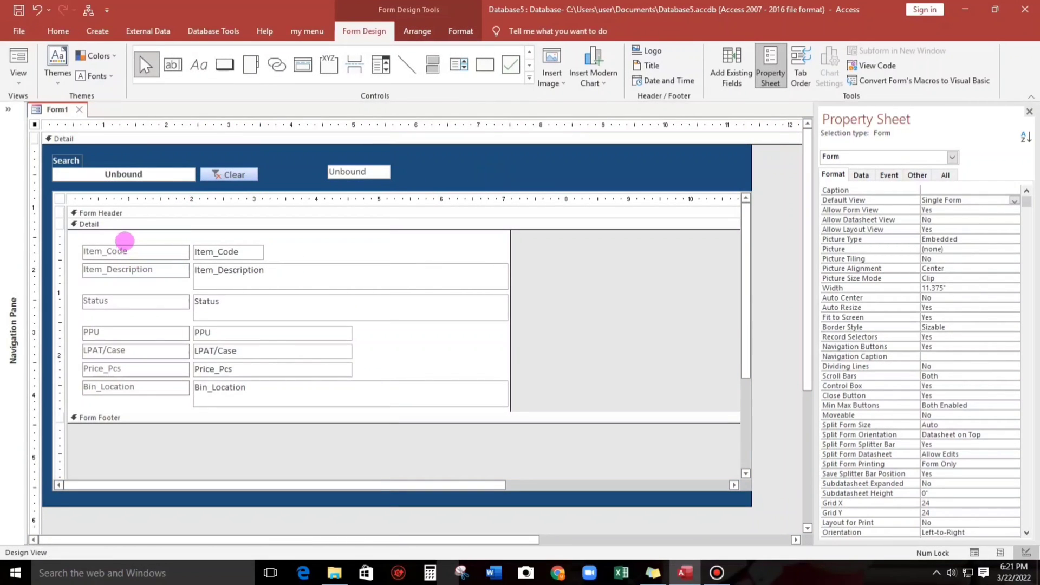
Arrange all the subform's labels and fields in a Tabular layout and move the layout flush with the subform's left edge.
left_click(125, 238)
left_click_drag(125, 238, 264, 408)
right_click(204, 251)
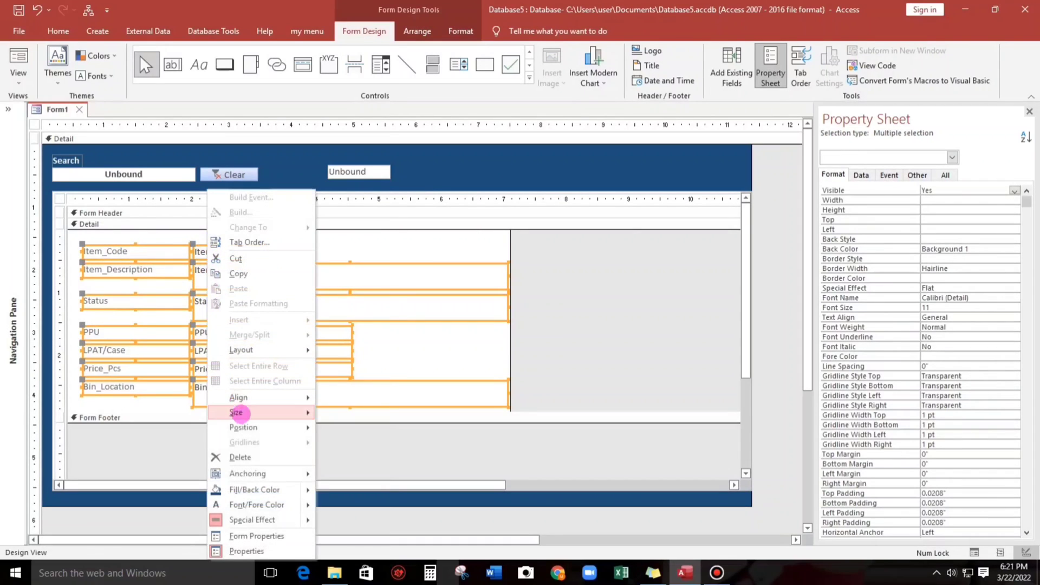
mouse_move(255, 349)
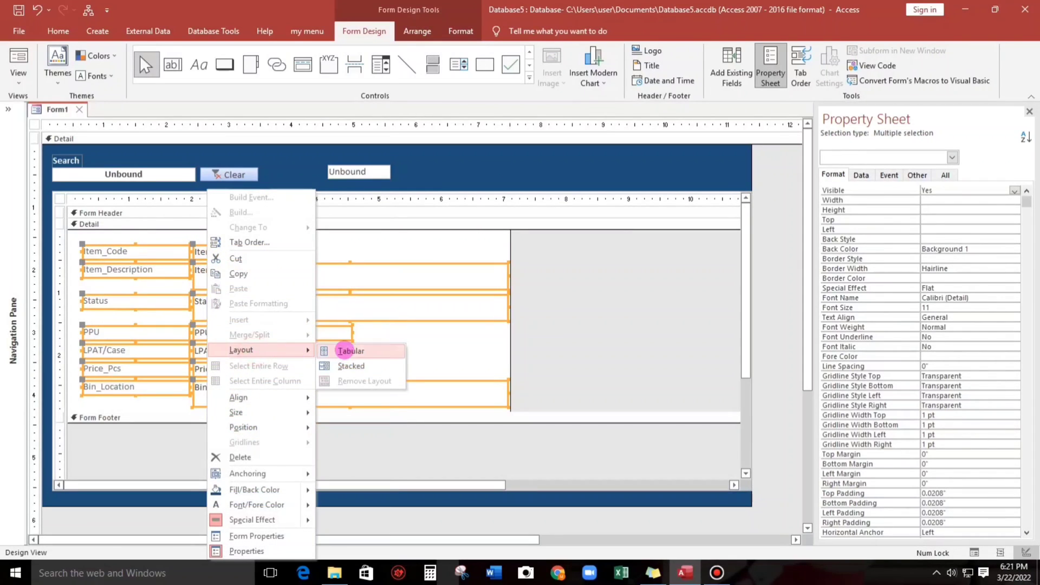
left_click(344, 351)
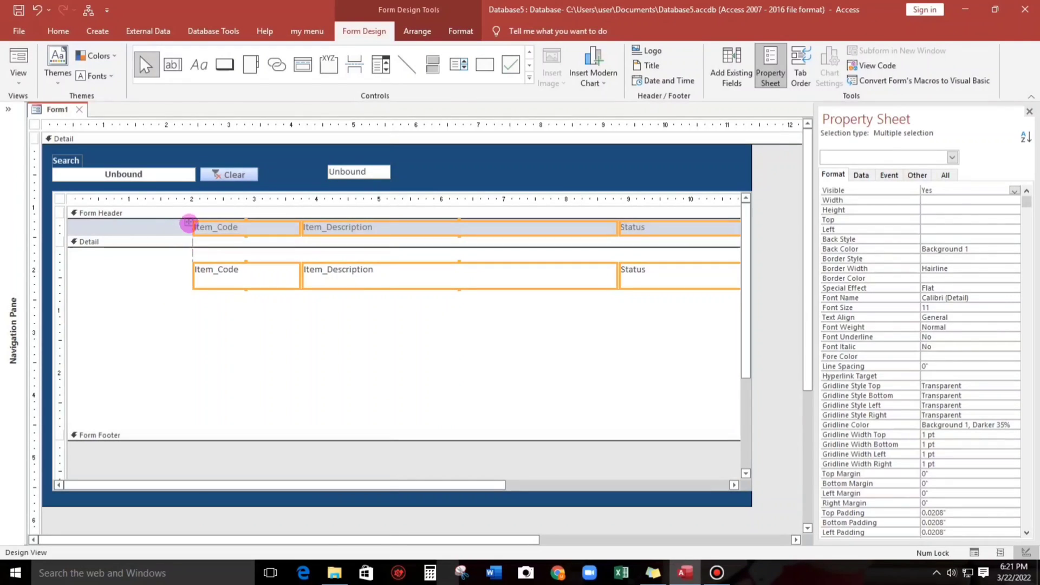
left_click_drag(188, 222, 54, 214)
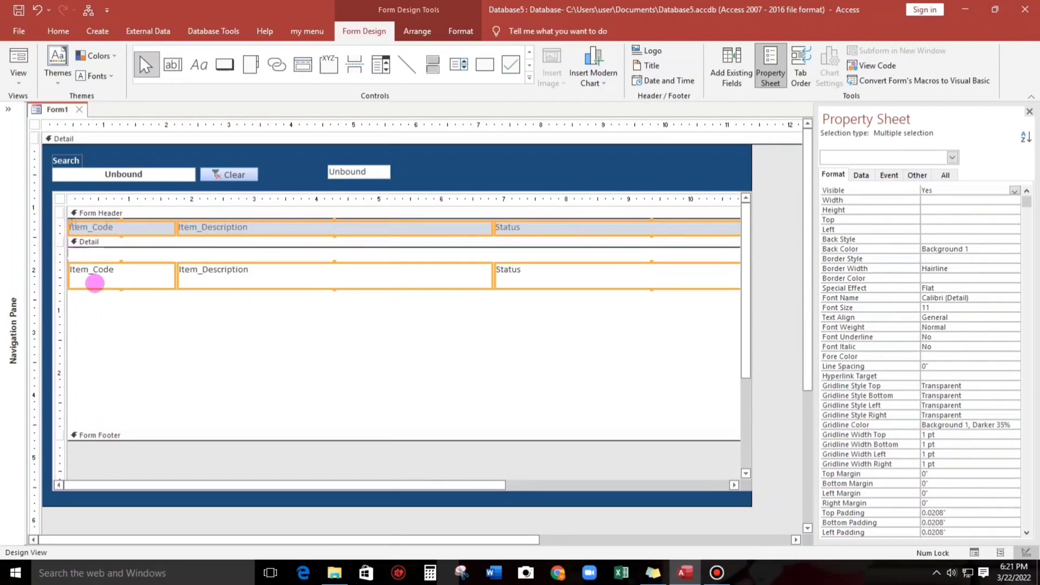
left_click(107, 313)
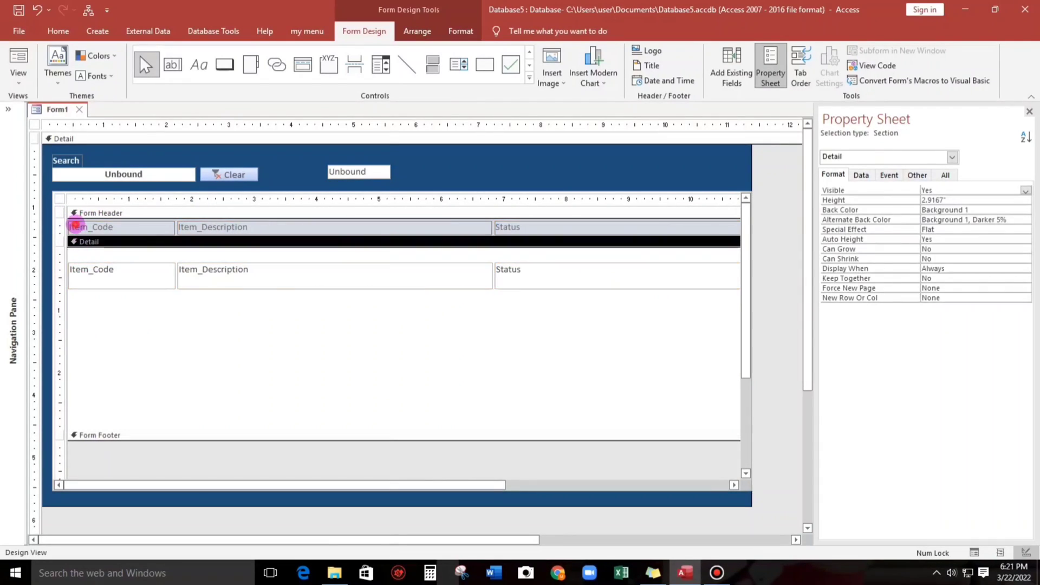
Remove the tabular layout from the subform's controls so each column can be sized separately.
left_click(70, 219)
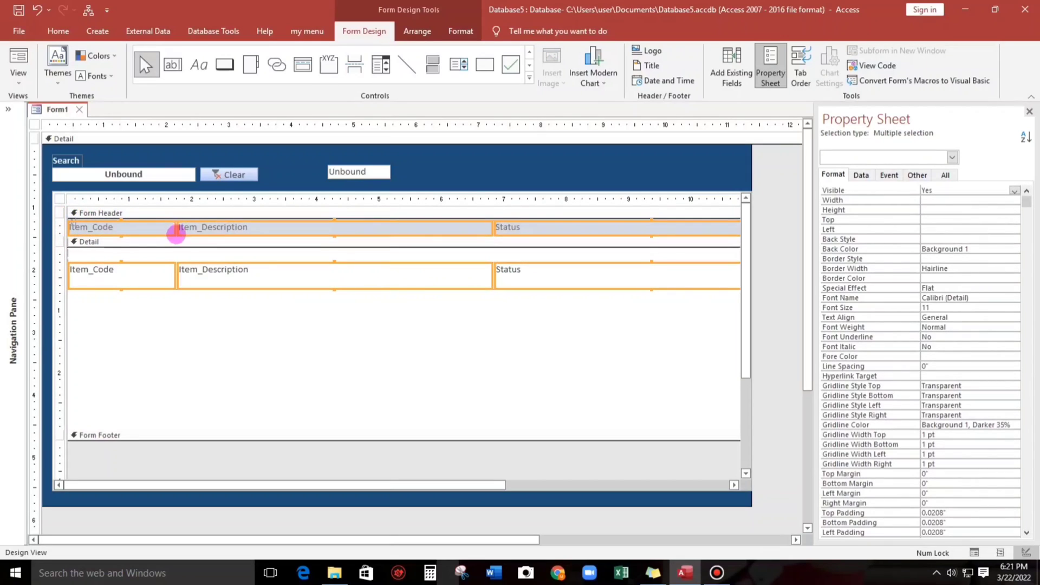
right_click(183, 233)
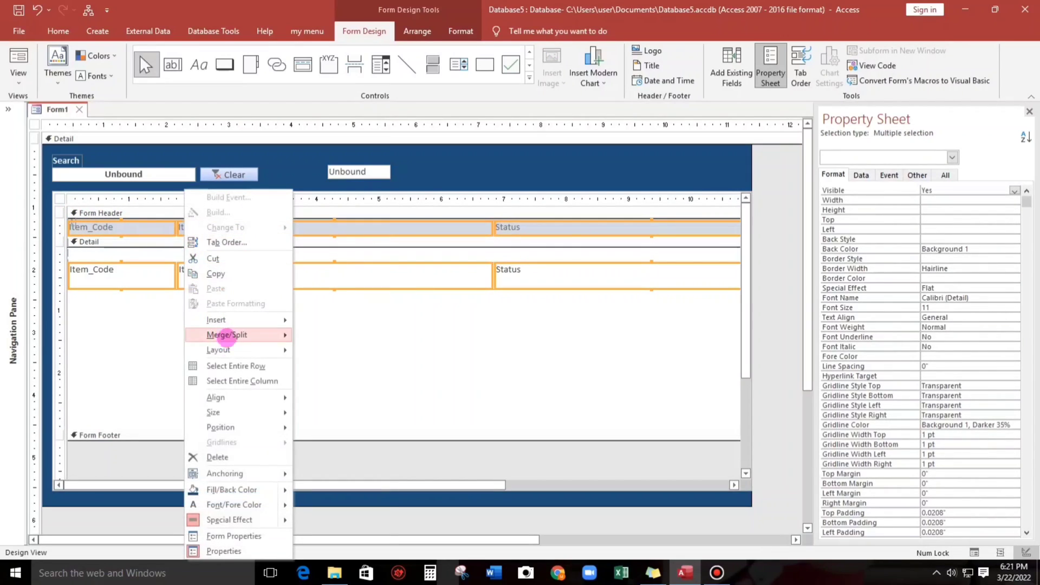
left_click(239, 349)
left_click(339, 381)
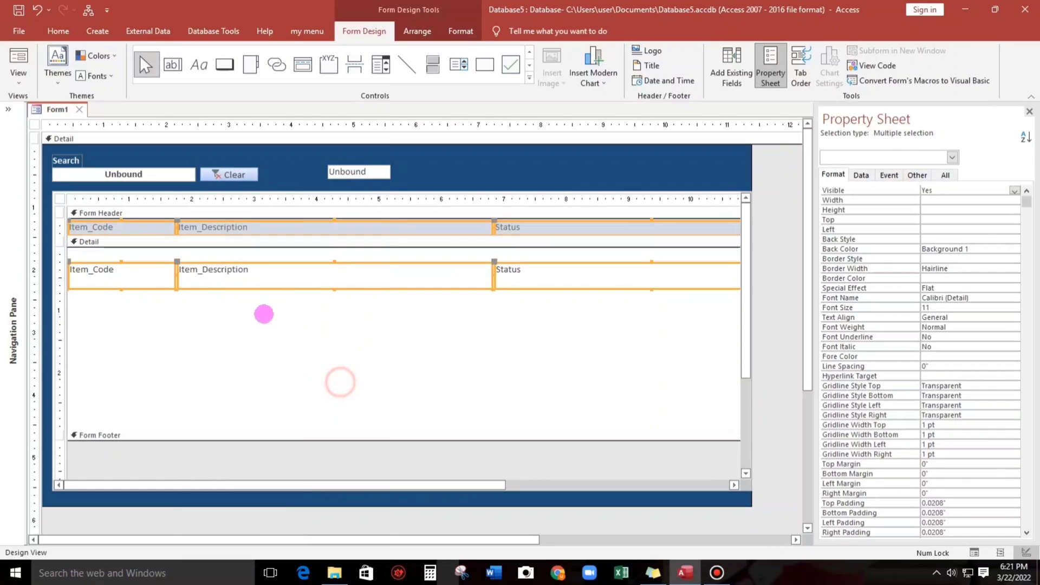
left_click(244, 336)
Narrow all the subform's columns, and reduce the Item_Description and Status controls further to about 2.02 inches wide.
left_click_drag(135, 328, 439, 227)
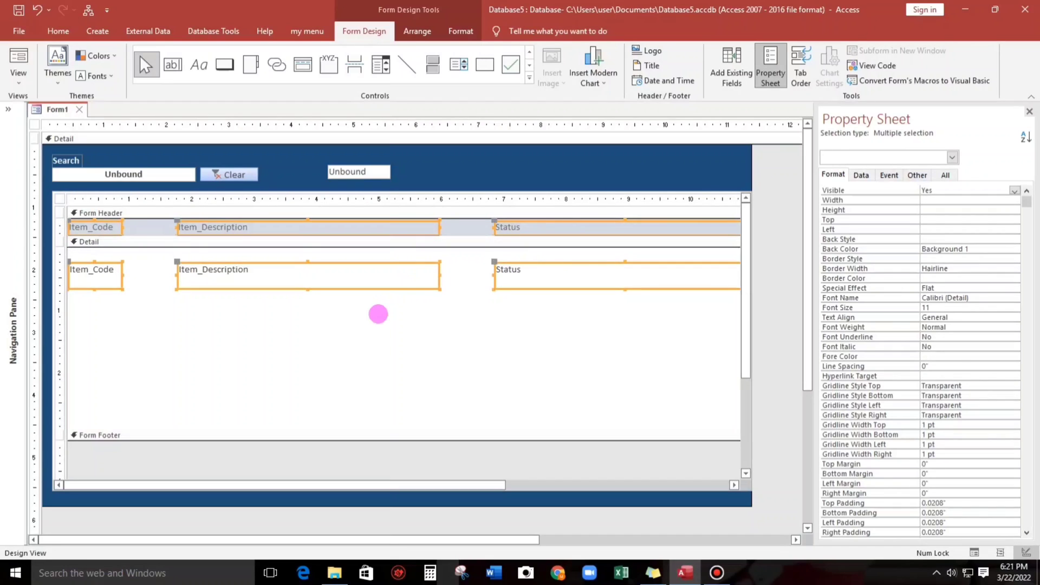
left_click(378, 313)
left_click_drag(361, 319, 531, 224)
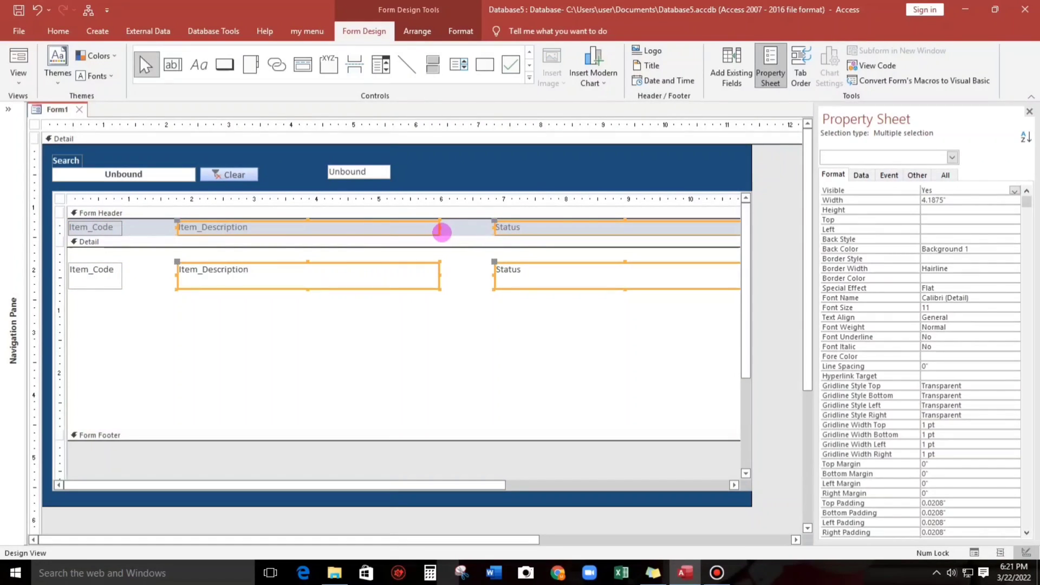
left_click_drag(439, 227, 305, 228)
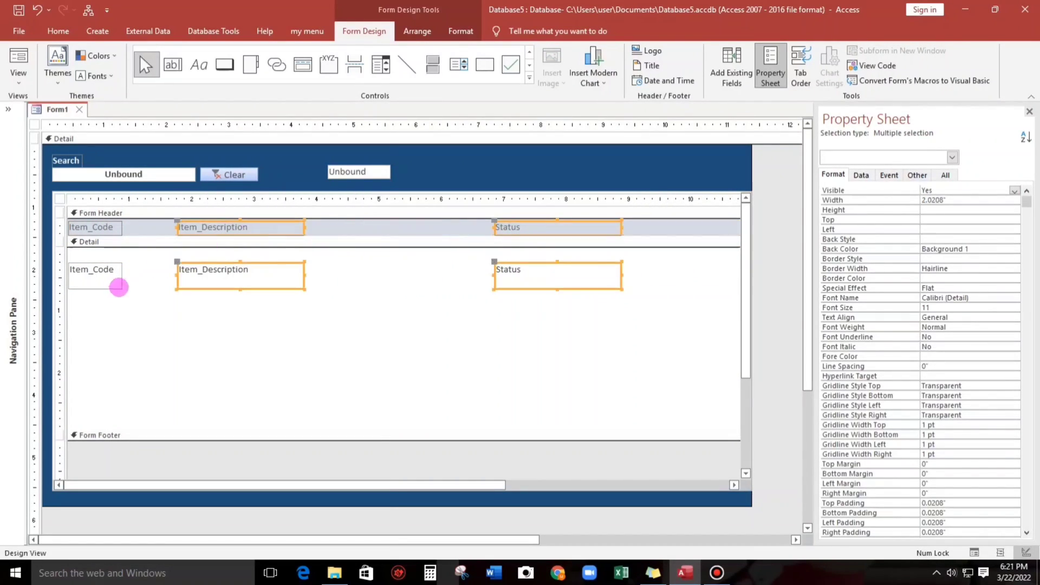
Align the Item_Code, Item_Description and Status labels and fields left so the three columns sit edge to edge.
left_click_drag(94, 306, 558, 226)
right_click(558, 223)
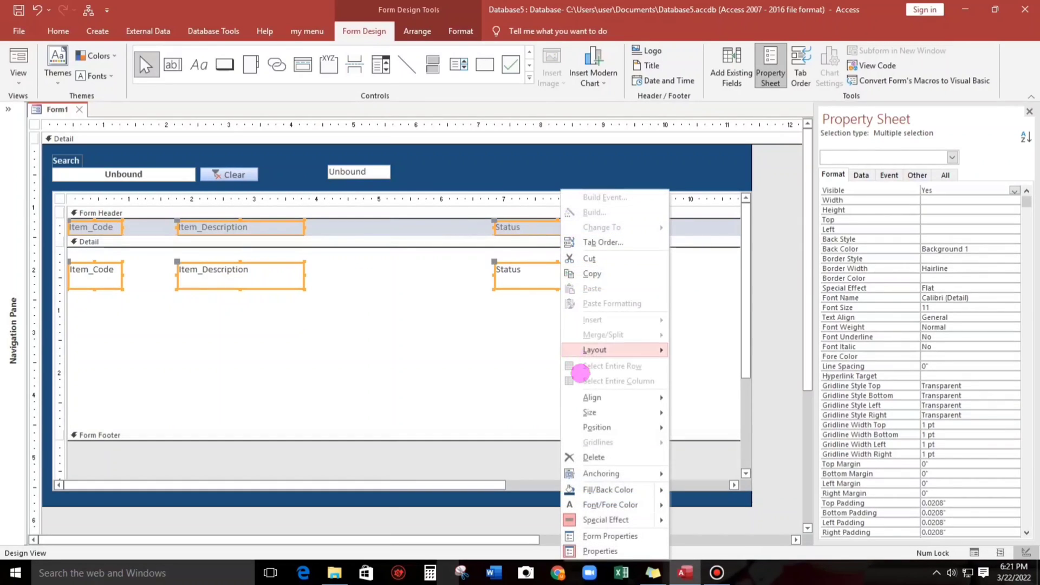
mouse_move(591, 397)
left_click(684, 399)
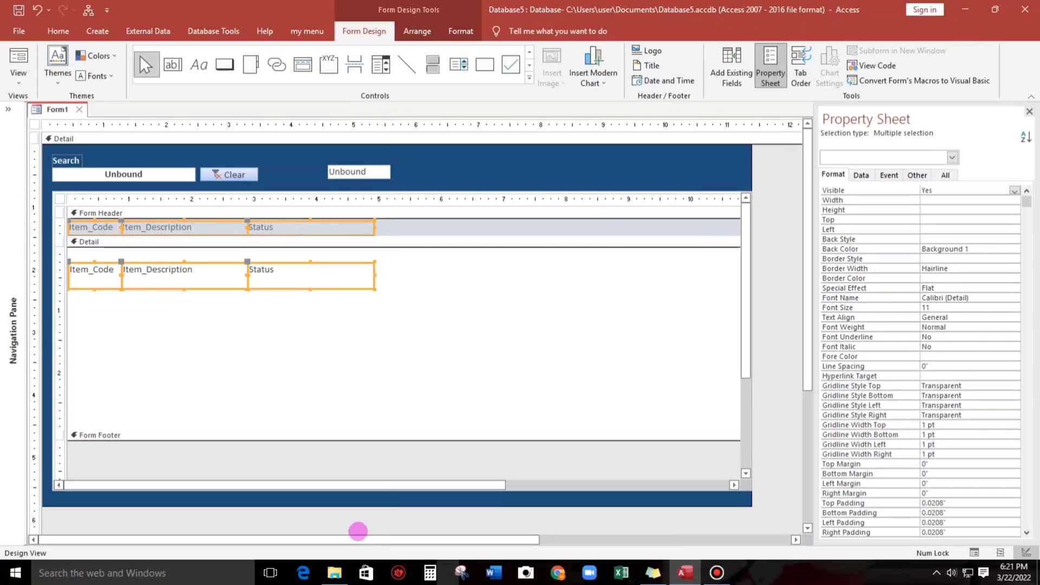
Close the property sheet and widen the main form to about 14 inches.
left_click_drag(351, 540, 394, 540)
left_click(337, 482)
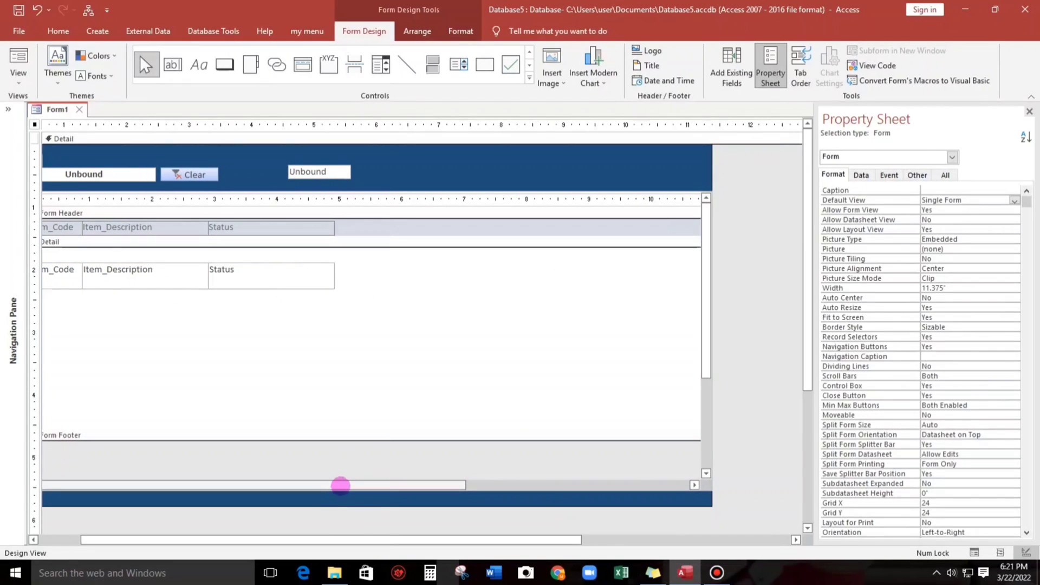
left_click(1028, 111)
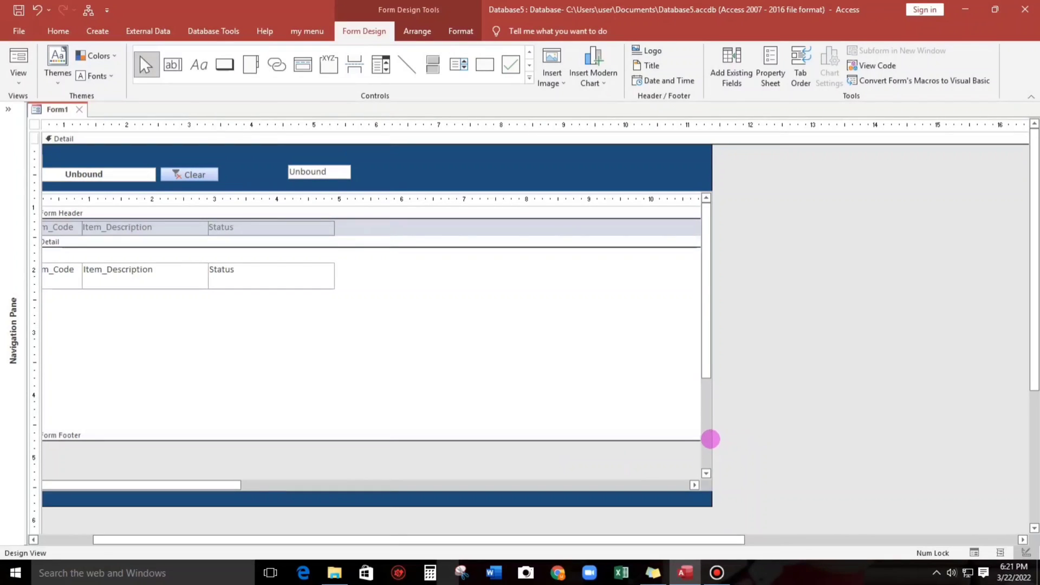
left_click_drag(712, 438, 877, 434)
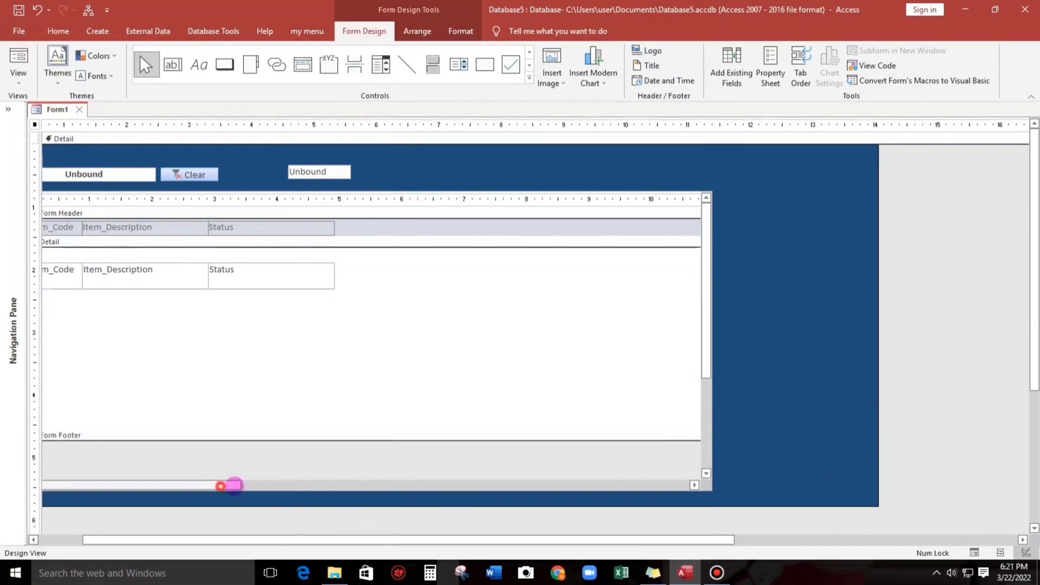
Narrow the PPU and LPAT/Case labels and fields in the subform to about 1.2 inches wide.
left_click_drag(227, 482, 501, 487)
left_click_drag(207, 226, 620, 280)
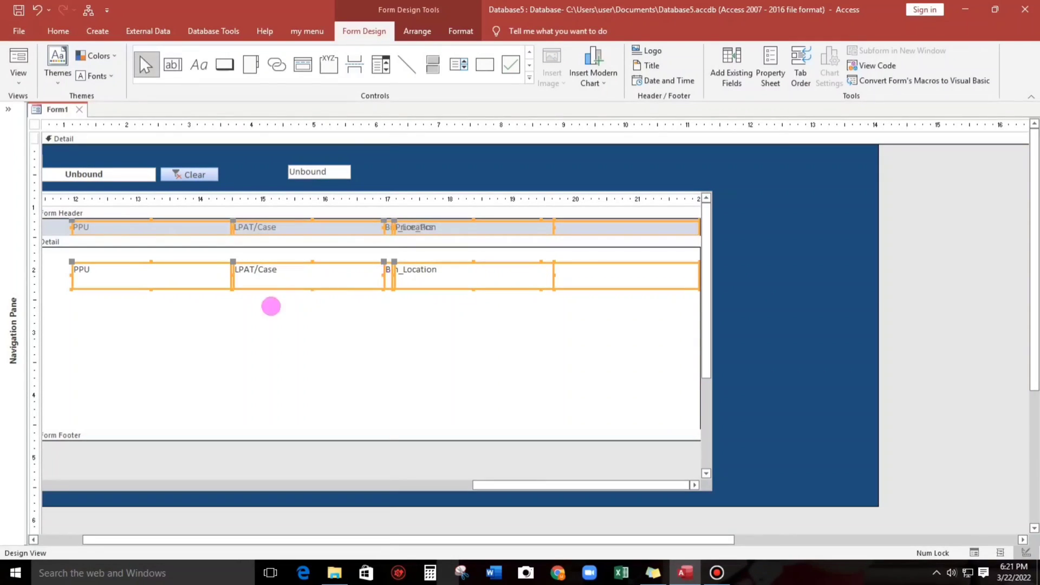
left_click_drag(190, 309, 299, 224)
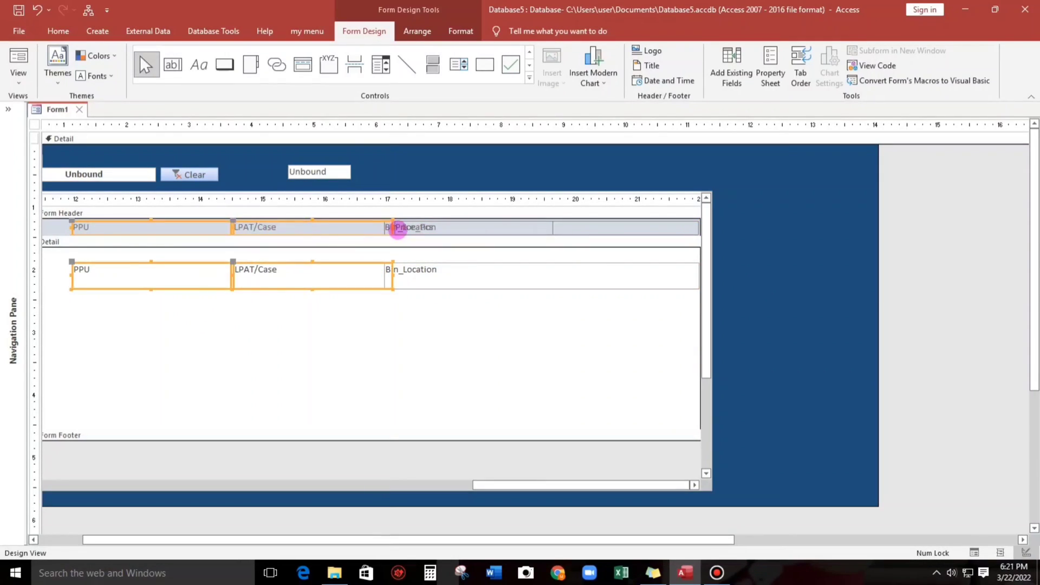
left_click_drag(393, 227, 306, 228)
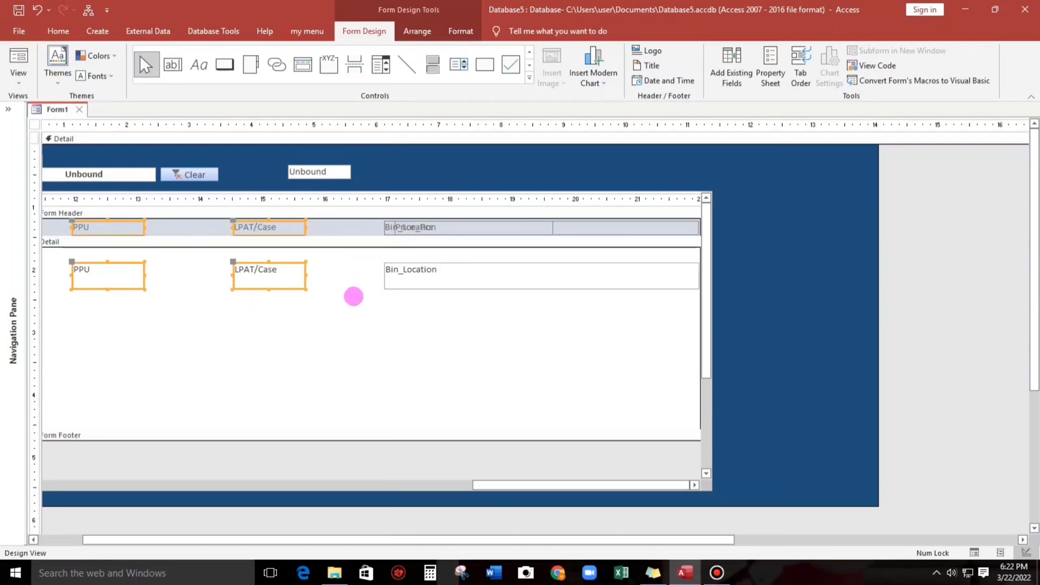
Shorten the Bin_Location label and field from their left edge to about 3 inches, uncovering part of Price_Pcs.
left_click(389, 281)
left_click(387, 226, "shift")
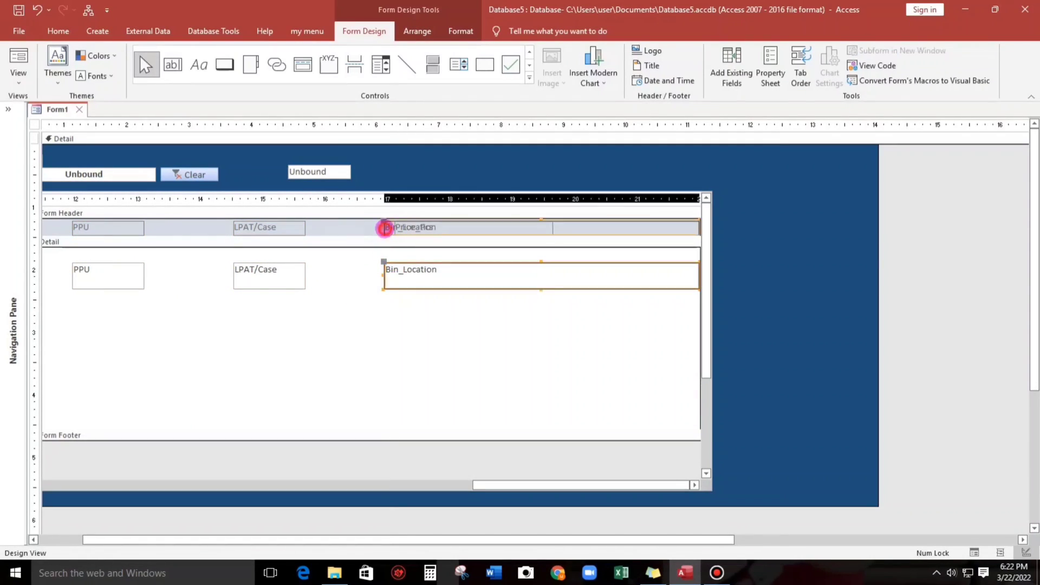
left_click_drag(383, 275, 504, 276)
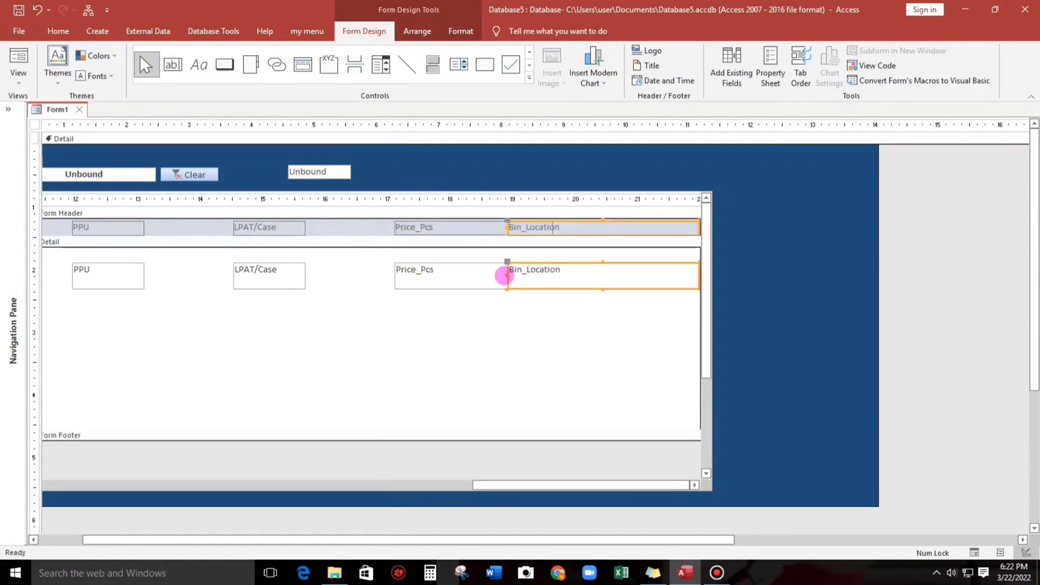
Move the Bin_Location label and field left toward LPAT/Case and narrow them to about 1.7 inches.
key("Left")
key("Left")
key("Left")
key("Left")
key("Left")
key("Left")
key("Left")
key("Left")
key("Left")
key("Left")
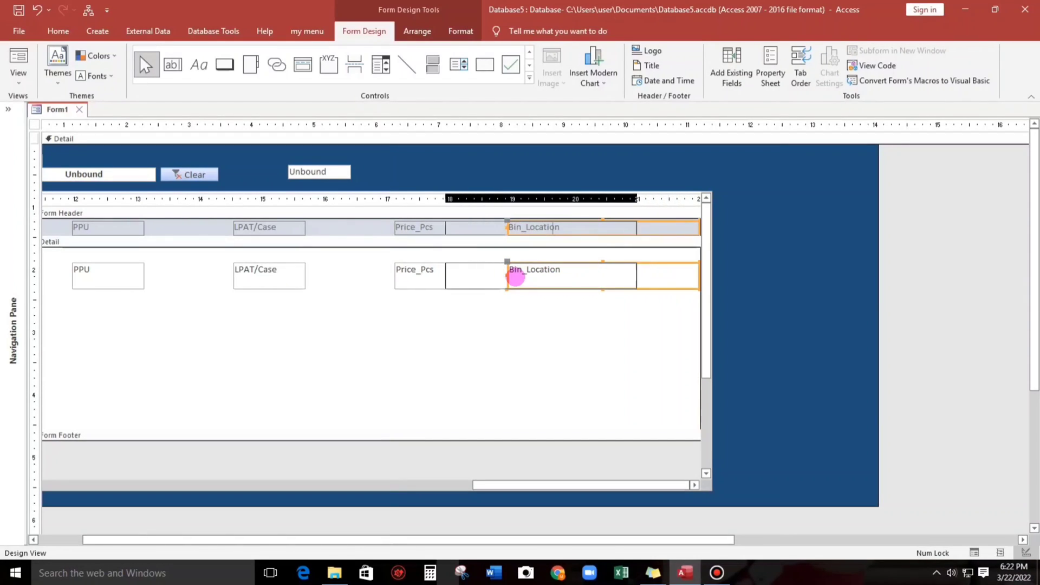
key("Left")
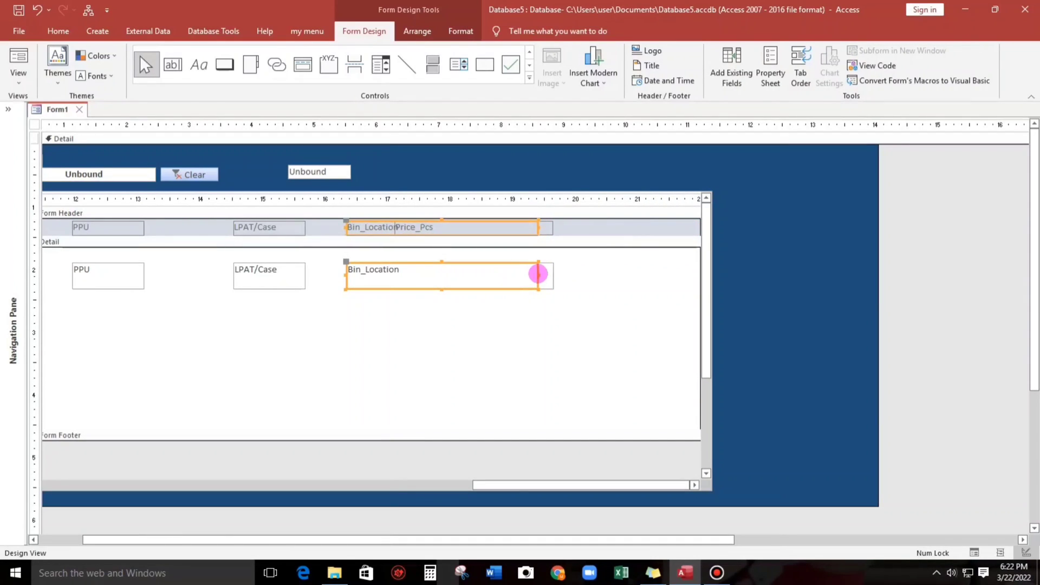
left_click_drag(537, 273, 454, 275)
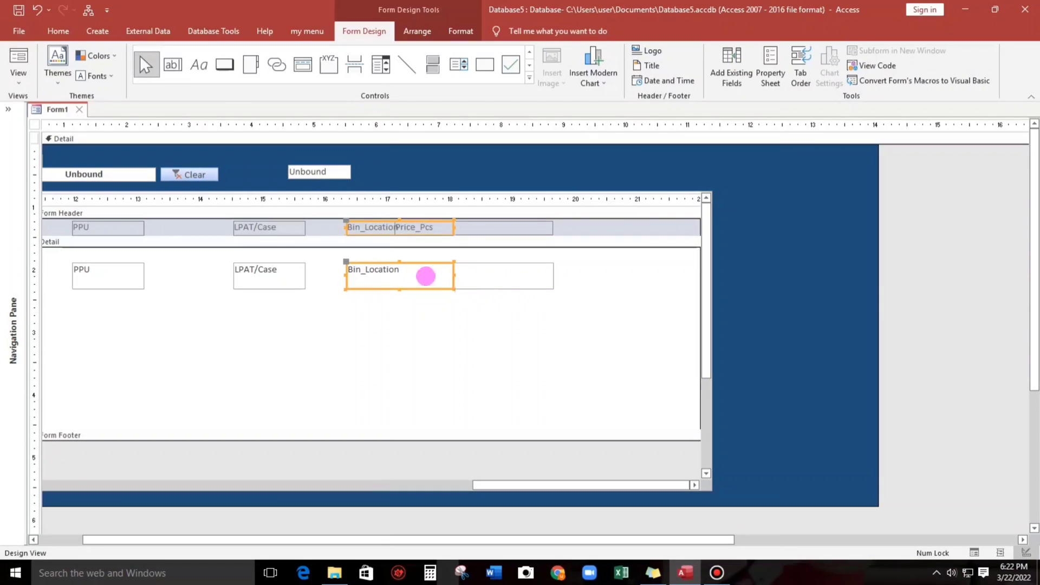
Align the PPU, LPAT/Case and Bin_Location labels and fields left so the columns sit edge to edge.
left_click_drag(103, 316, 356, 226)
right_click(357, 225)
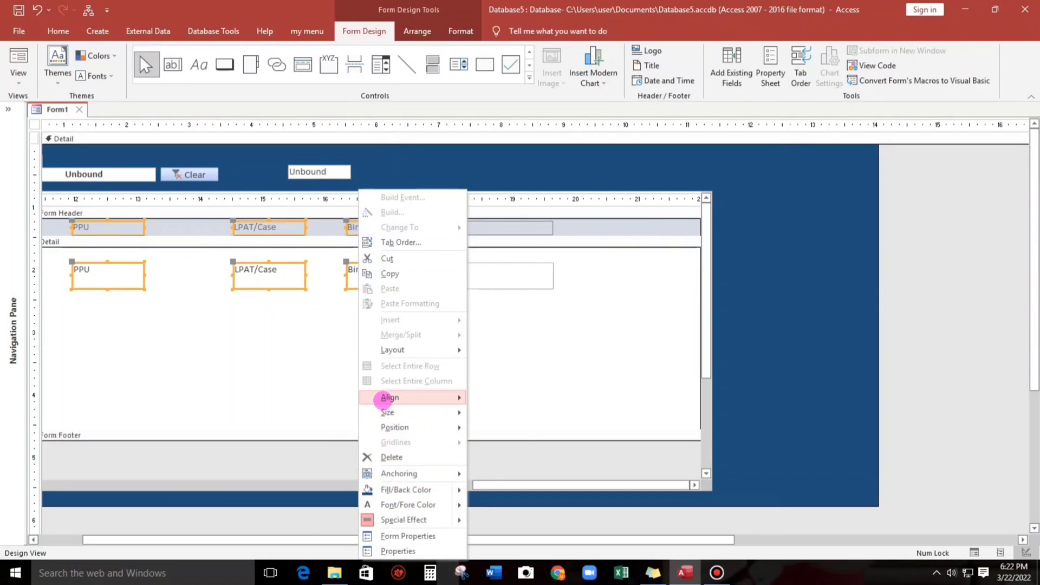
left_click(482, 398)
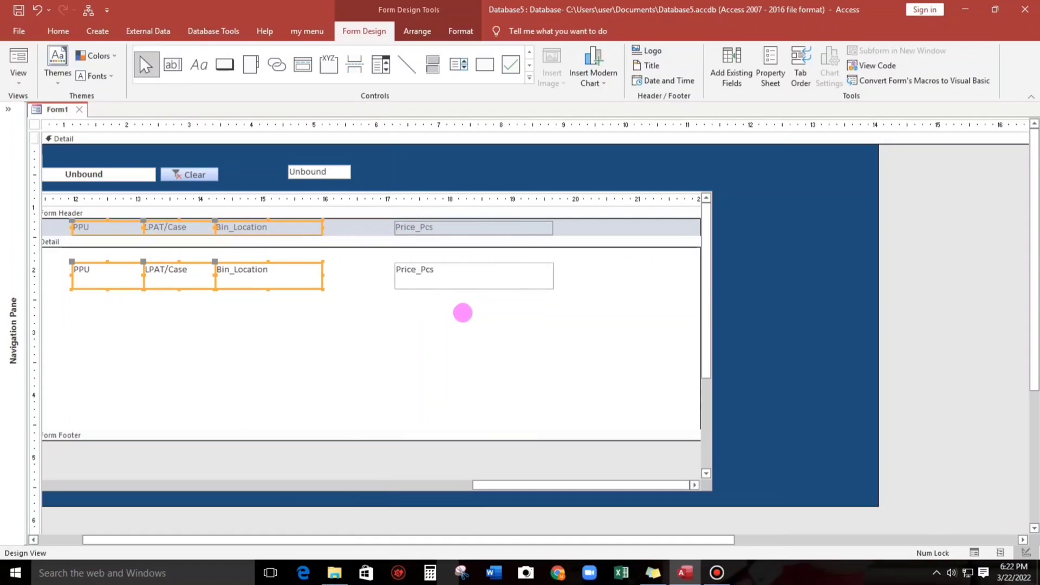
Narrow the Price_Pcs and Bin_Location columns to about 1.2 inches and align them left with PPU and LPAT/Case, edge to edge.
left_click_drag(462, 313, 469, 229)
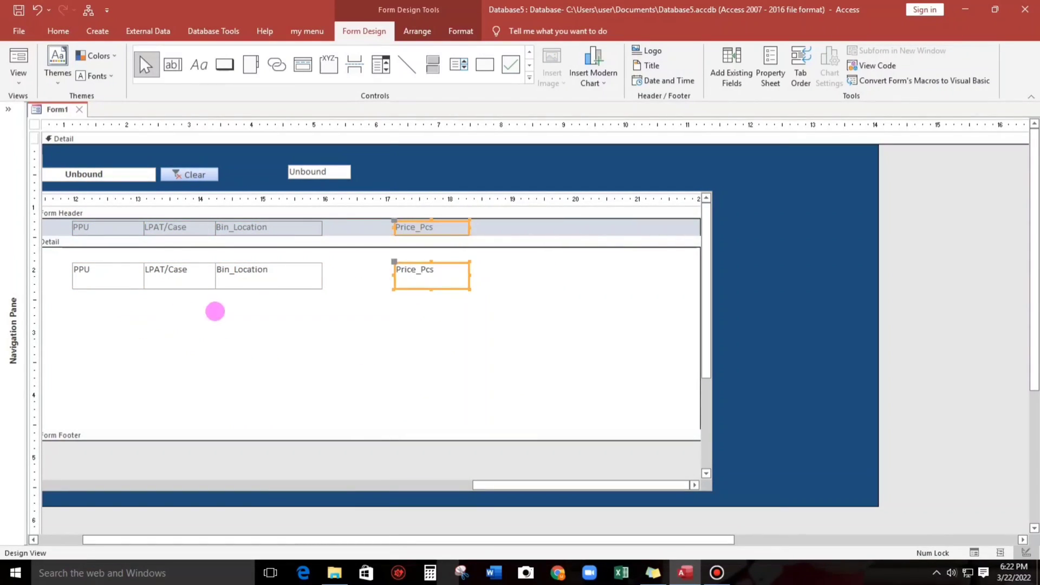
left_click_drag(218, 325, 290, 226)
left_click_drag(209, 261, 433, 226)
right_click(433, 226)
left_click(465, 397)
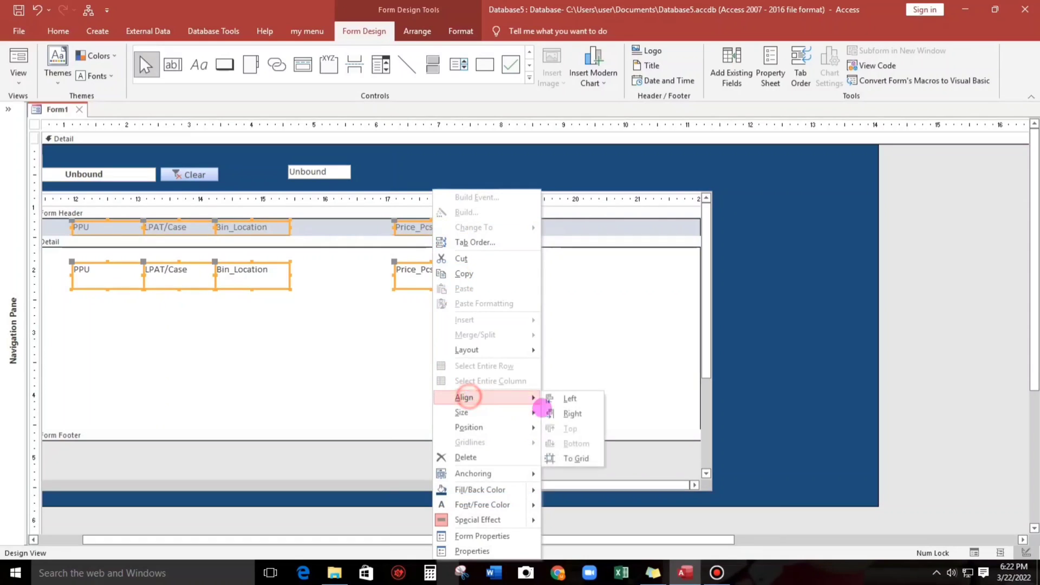
left_click(550, 398)
Align the PPU, LPAT/Case, Bin_Location and Price_Pcs columns left against the Status column.
left_click_drag(460, 539, 397, 524)
left_click_drag(515, 482, 183, 483)
left_click_drag(79, 335, 452, 235)
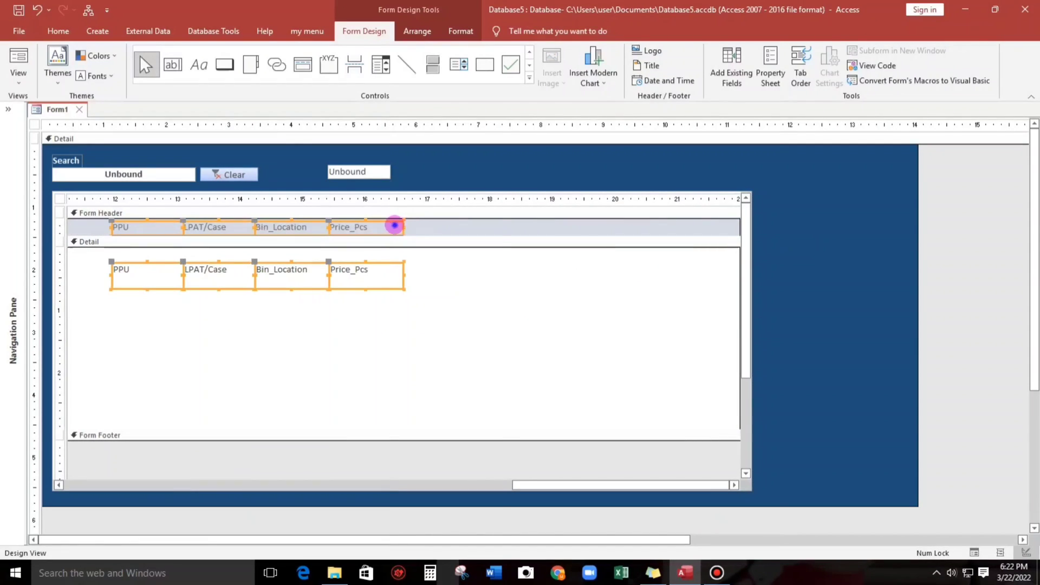
right_click(396, 227)
mouse_move(422, 398)
left_click(515, 398)
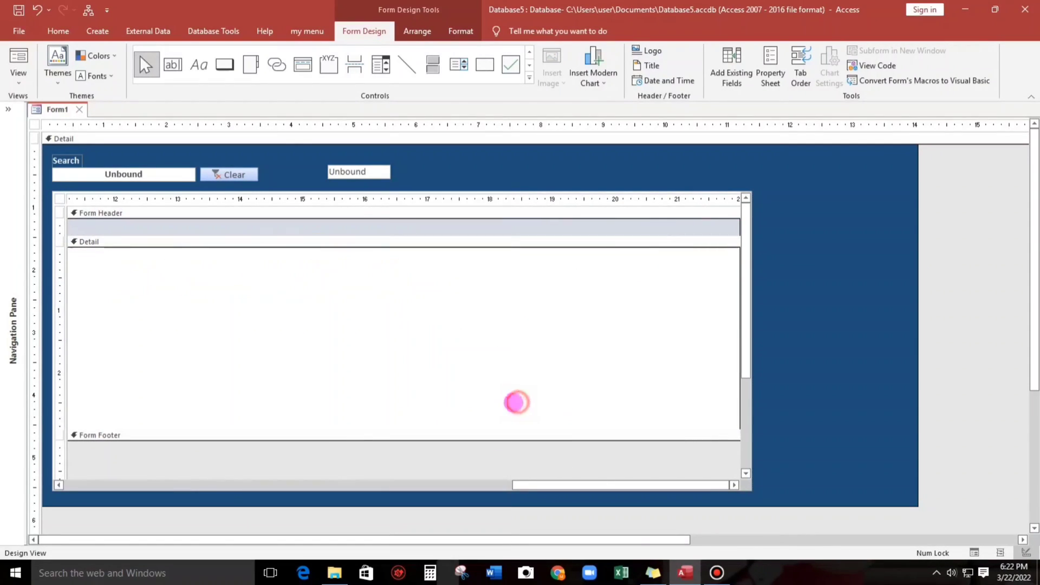
left_click_drag(519, 485, 18, 480)
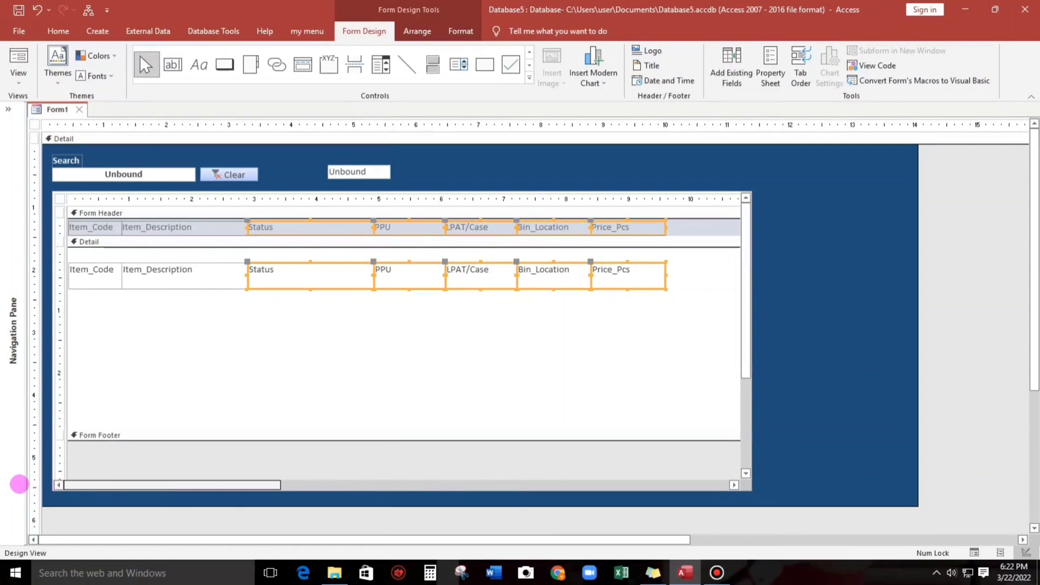
left_click(169, 376)
Reduce the detail fields and the Detail section to a single-row height, and narrow the subform control to about 10 inches.
left_click_drag(95, 304, 614, 265)
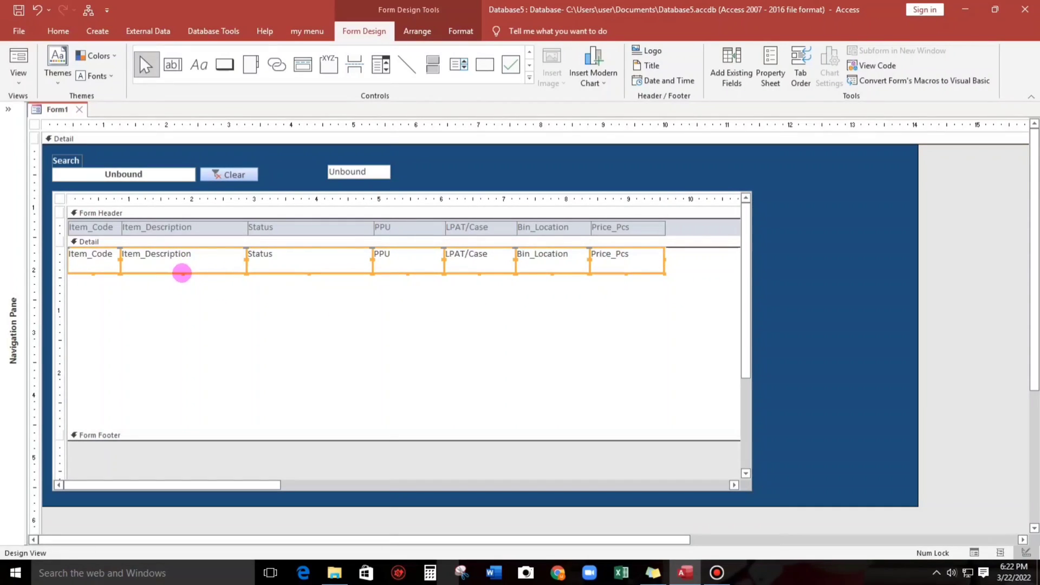
left_click_drag(182, 272, 187, 261)
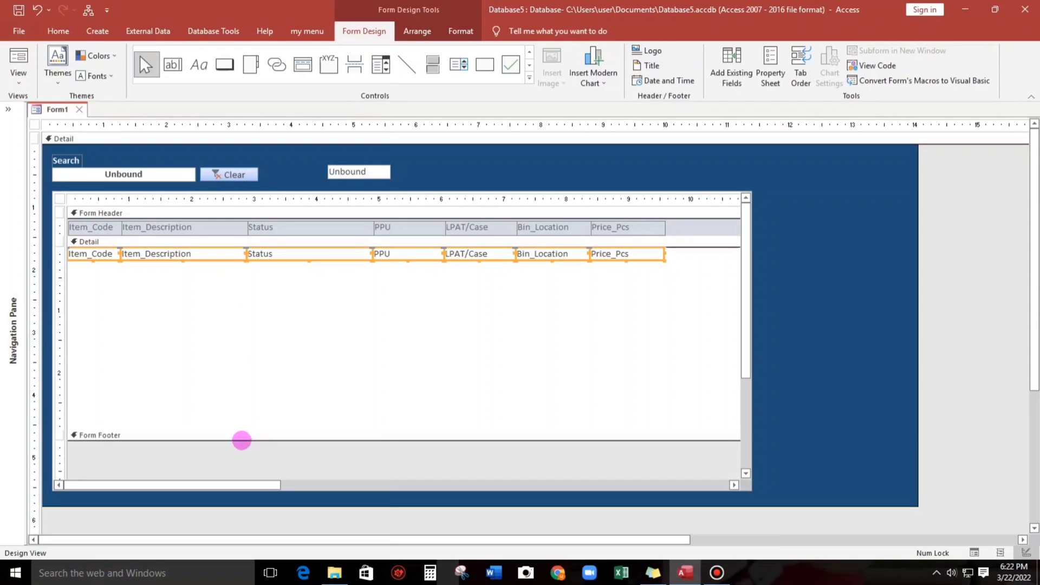
left_click(241, 439)
left_click_drag(217, 427, 260, 271)
left_click(233, 474)
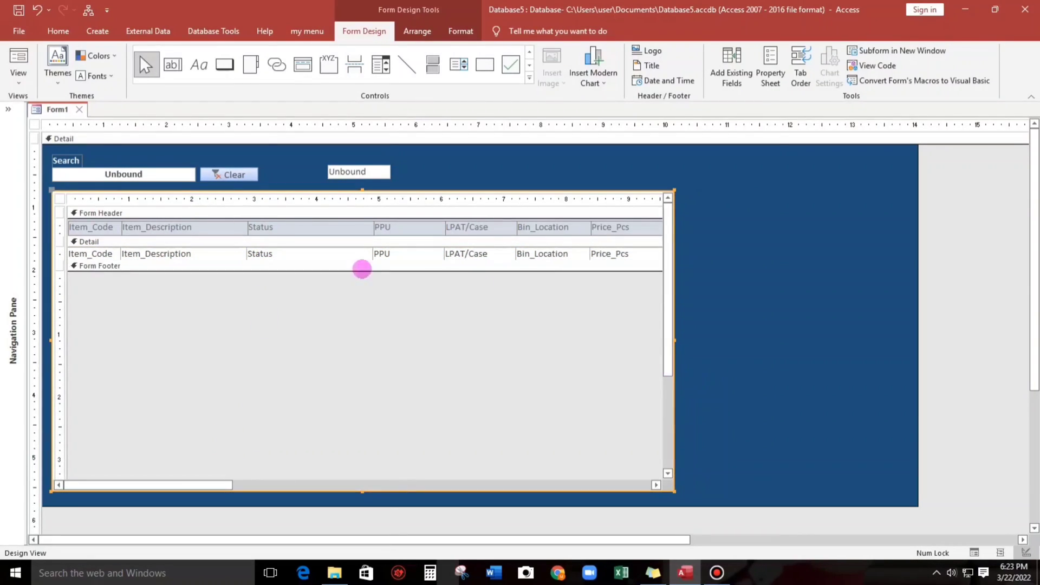
Preview the product list in Form View, then return to Design View.
left_click(18, 61)
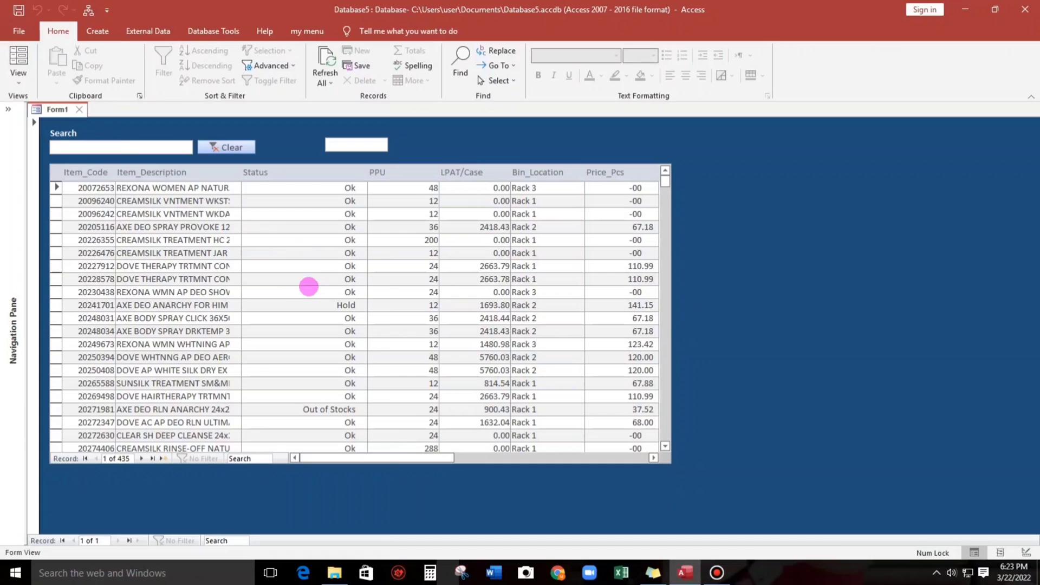
scroll(352, 296, "down", 1)
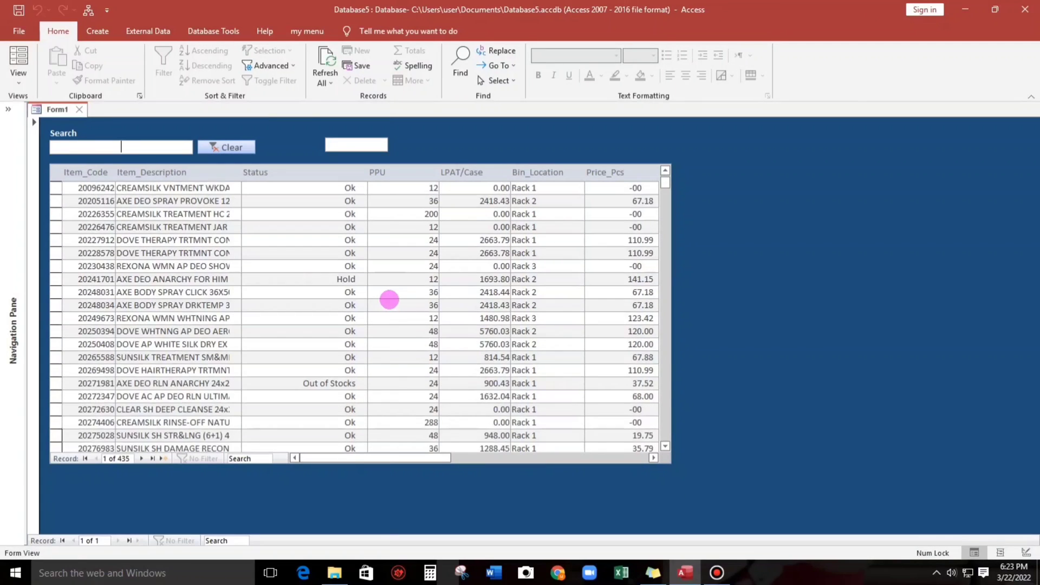
scroll(400, 296, "up", 1)
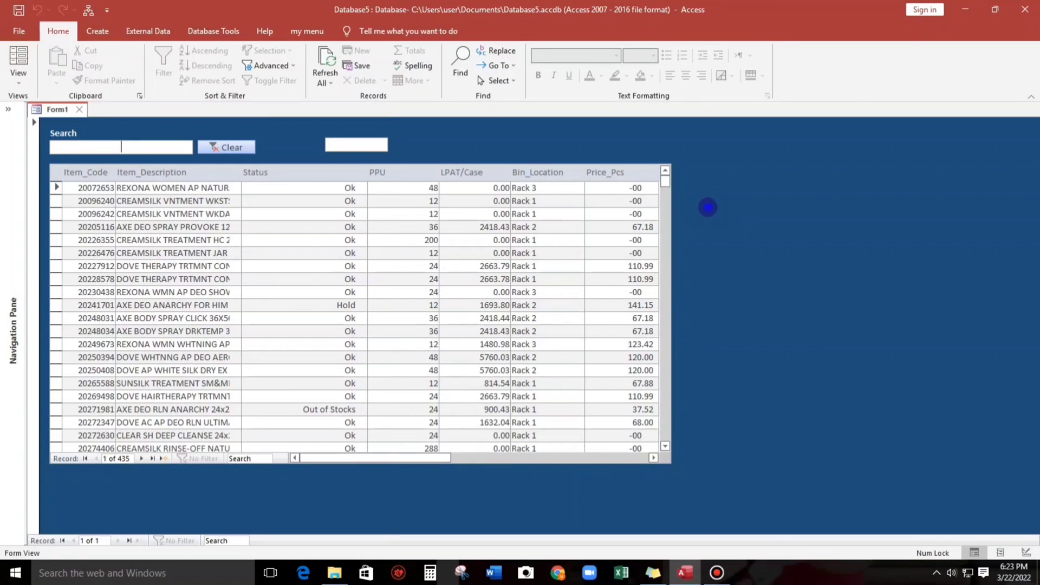
right_click(708, 207)
left_click(729, 244)
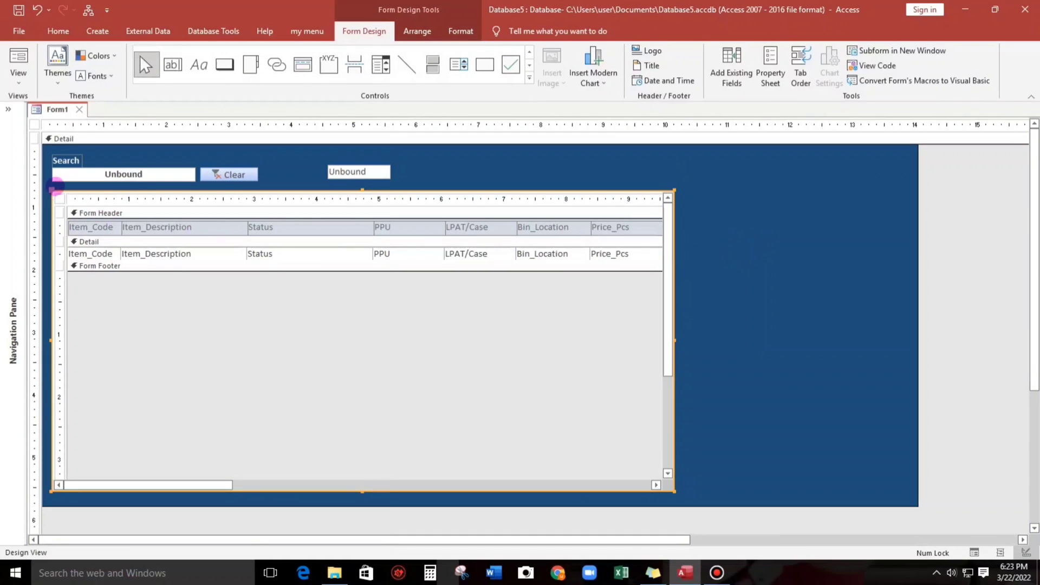
Open the subform's form properties and toggle its Record Selectors and Navigation Buttons settings.
left_click(60, 197)
right_click(60, 197)
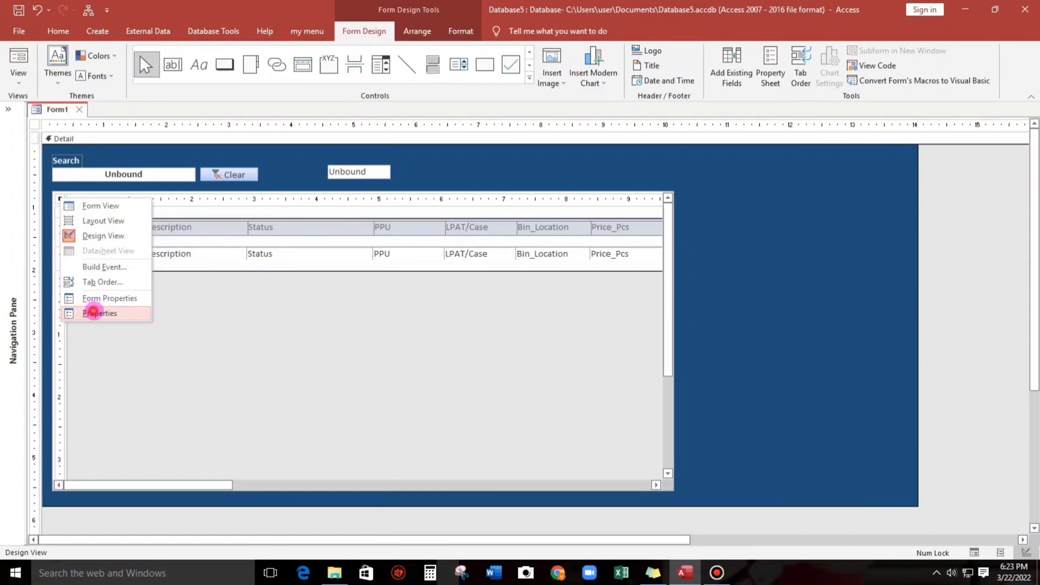
left_click(94, 312)
left_click(936, 238)
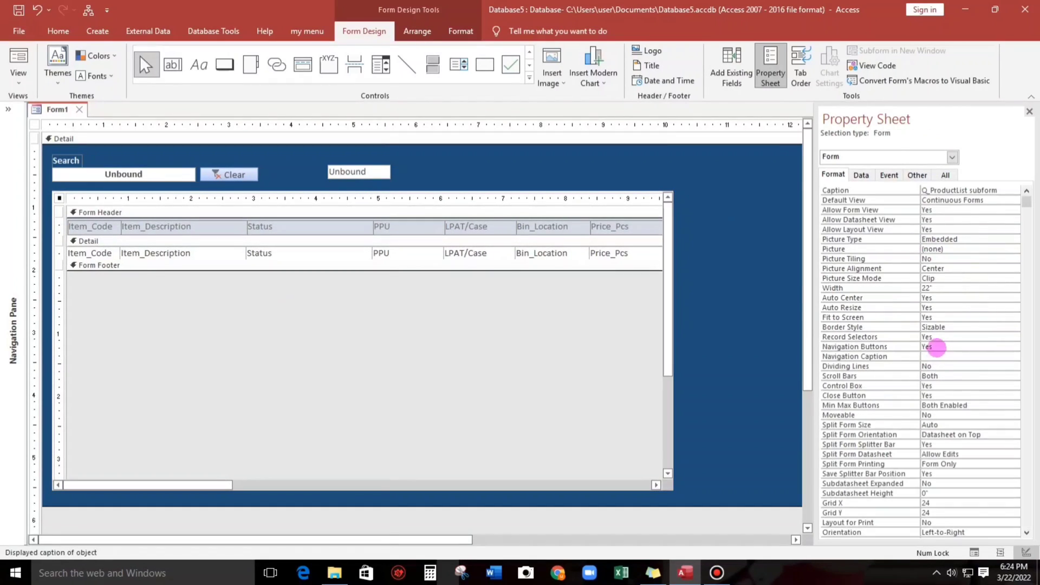
left_click(934, 337)
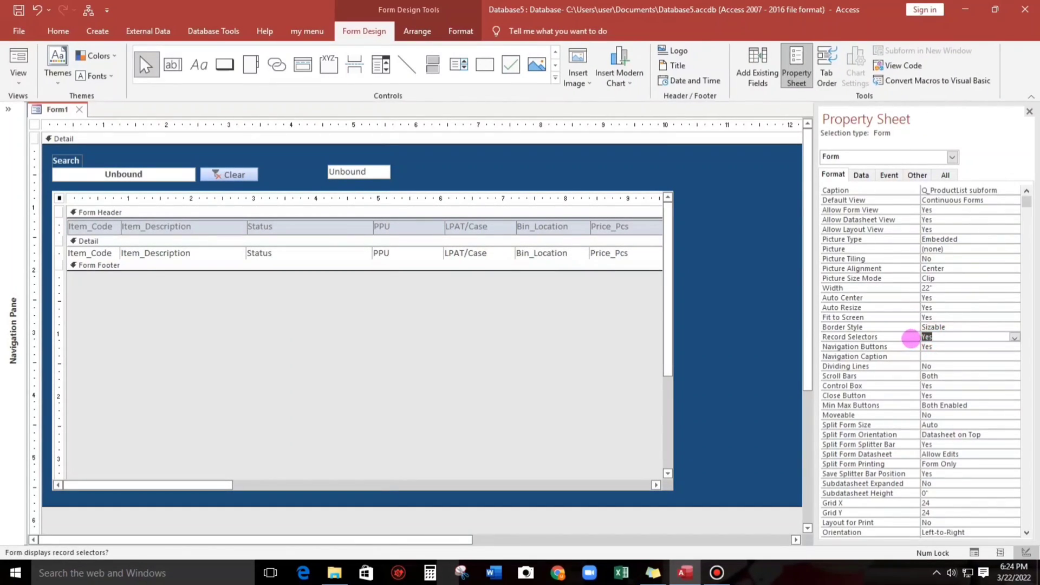
double_click(931, 348)
left_click(936, 375)
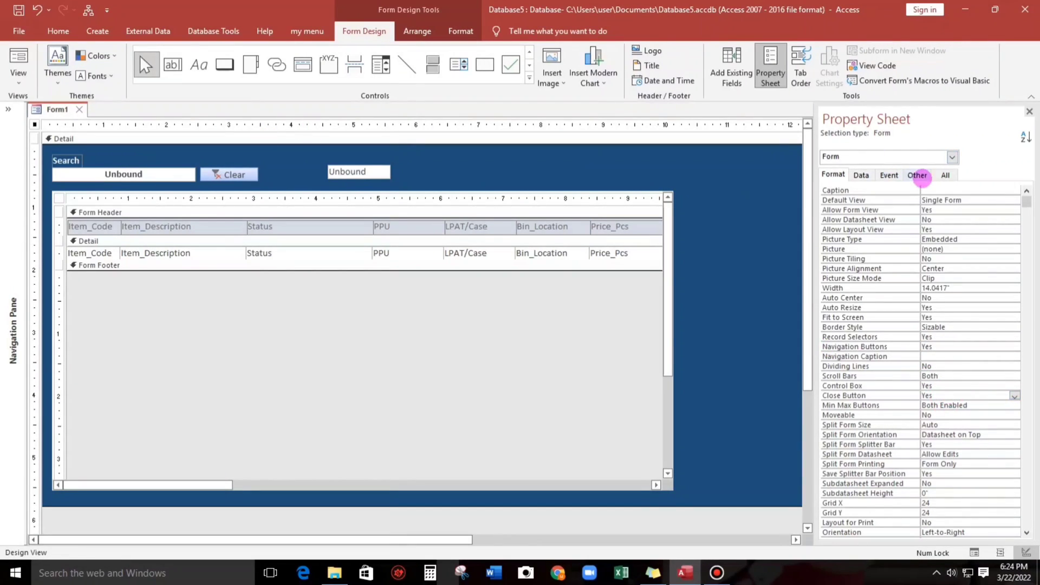
Set the main form's Pop Up property to Yes.
left_click(916, 175)
left_click(935, 190)
left_click(901, 191)
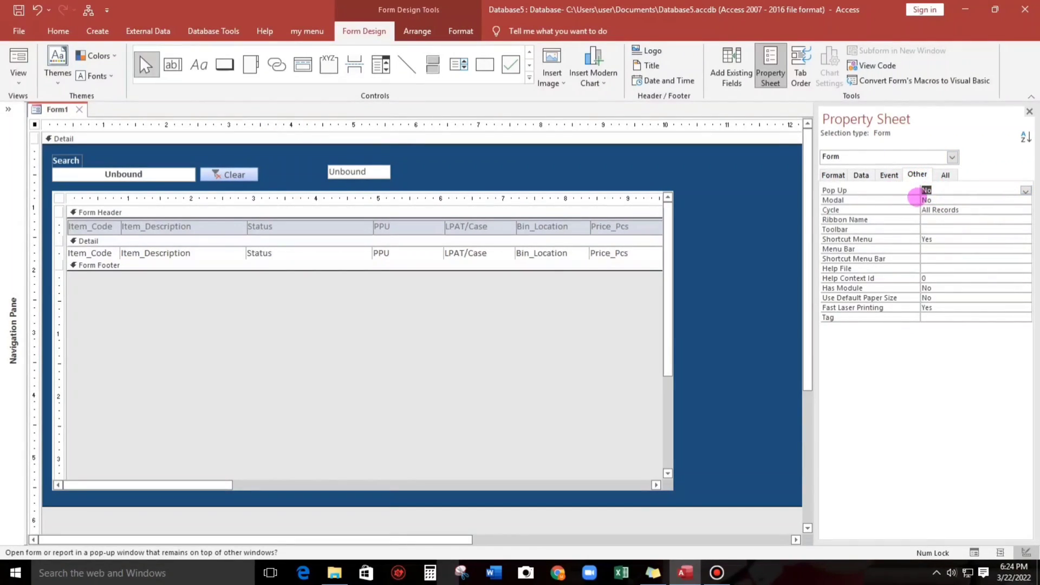
type("y")
left_click(958, 220)
left_click(953, 249)
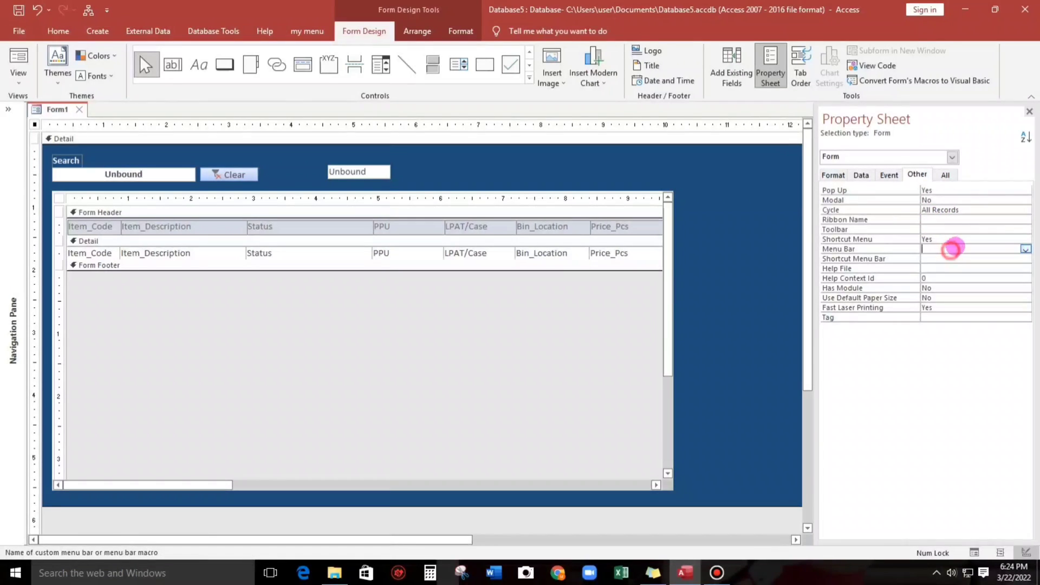
Preview the form as a pop-up window and switch back to Design View.
key("F5")
right_click(527, 135)
left_click(539, 157)
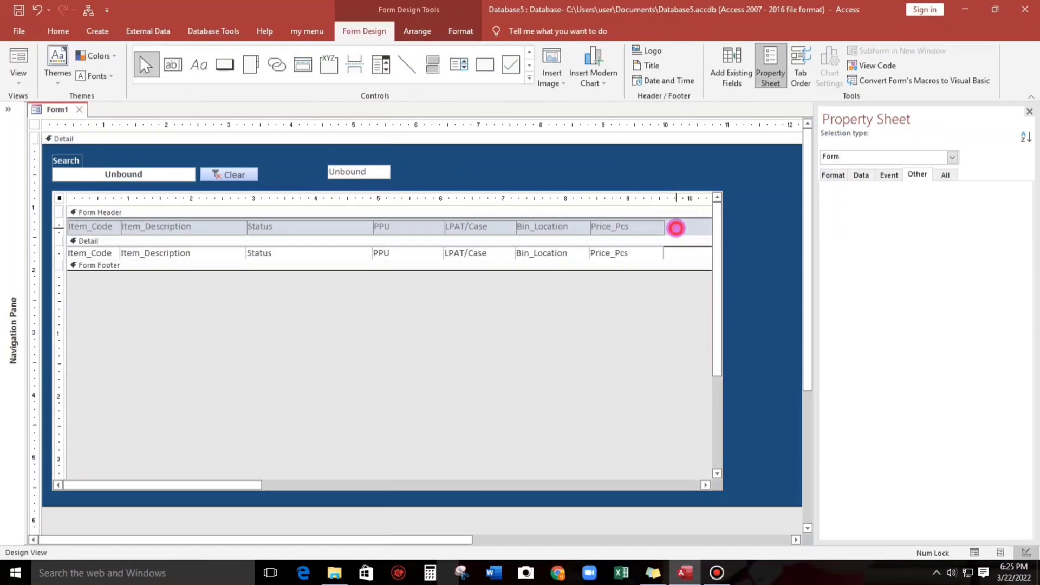
Narrow the Status label and field to about 1 inch and align them right against the PPU column.
left_click_drag(675, 227, 271, 252)
mouse_move(298, 299)
left_mouse_down()
mouse_move(297, 225)
mouse_move(372, 223)
mouse_move(306, 229)
left_mouse_up()
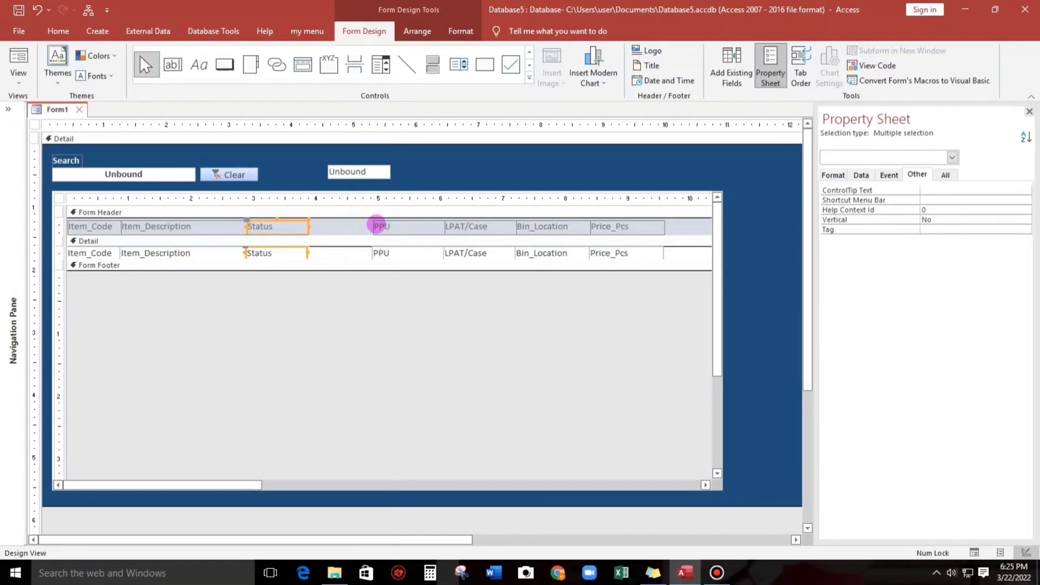
left_click(378, 224, "shift")
left_click(379, 254, "shift")
right_click(379, 255)
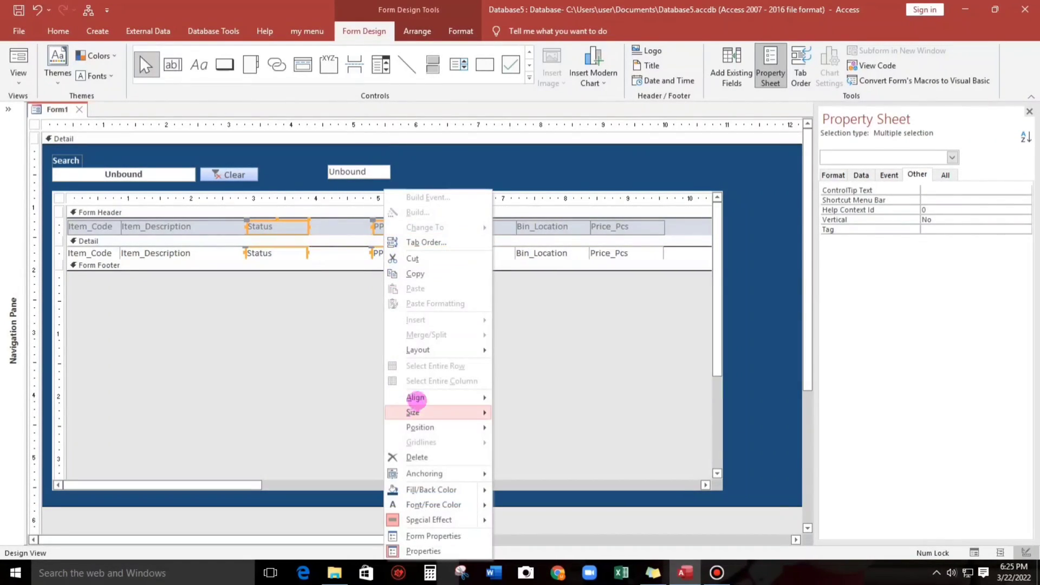
mouse_move(415, 399)
left_click(521, 414)
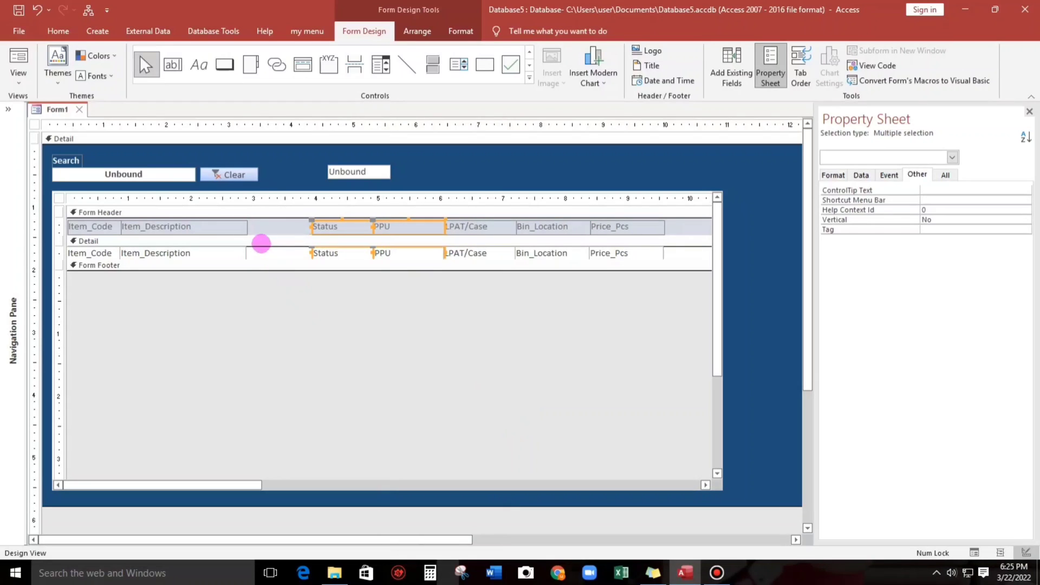
Widen the Item_Description label and field to about 2.8 inches and nudge them slightly right.
left_click(237, 302)
left_click_drag(253, 224, 295, 253)
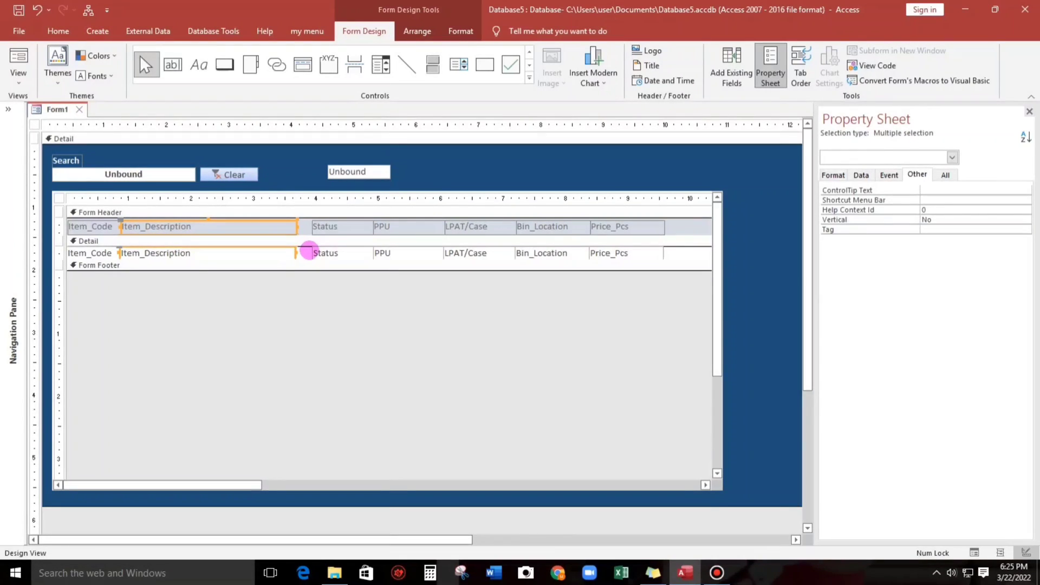
key("Right")
key("Right")
key("Right")
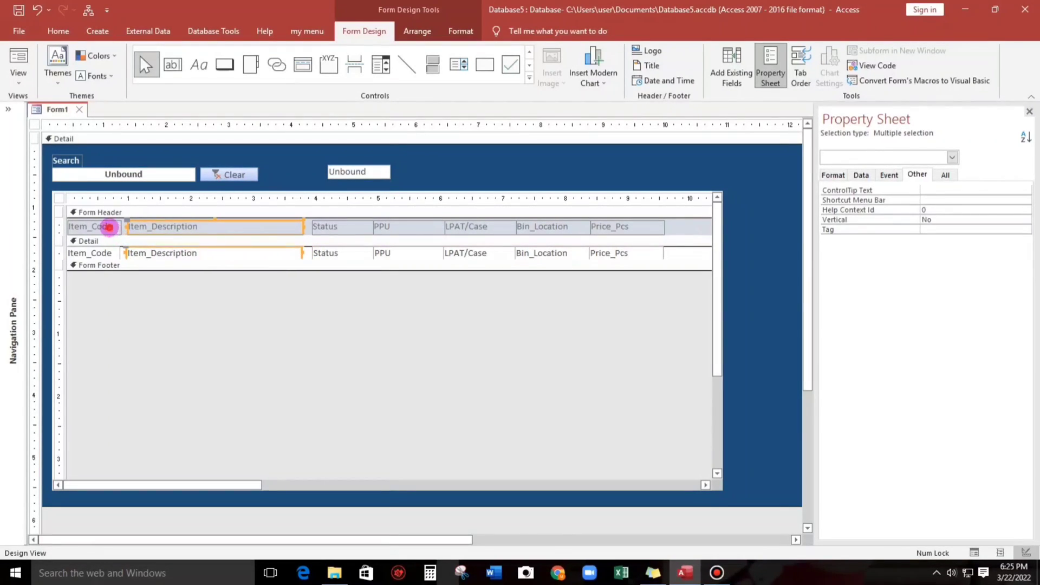
Widen the Item_Code label and field to about 1 inch so they meet the Item_Description column.
left_click(109, 227)
left_click(119, 252, "shift")
left_click_drag(121, 251, 127, 252)
left_click(140, 309)
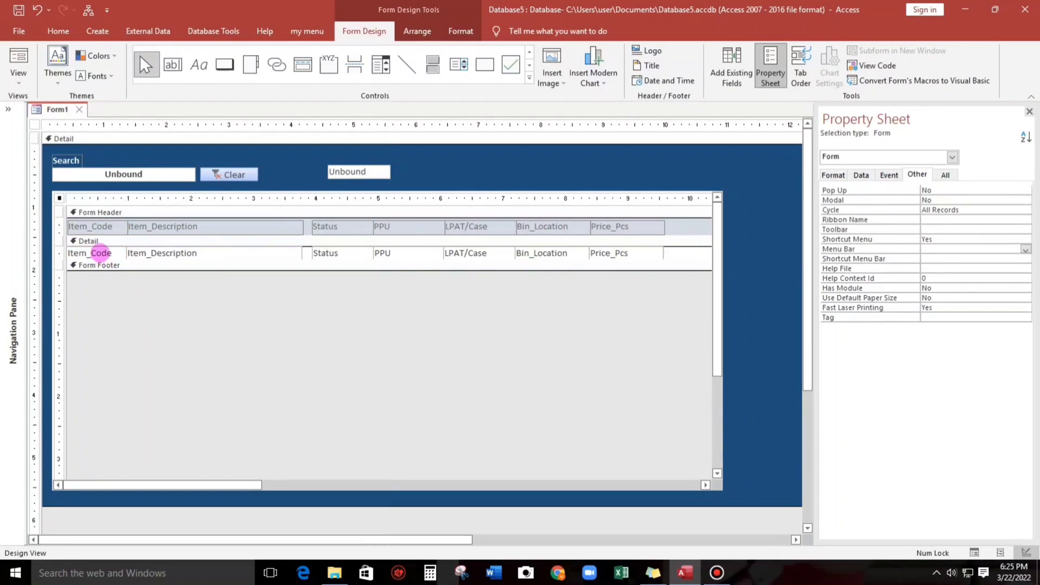
Center the text of the Item_Code label and its field in the subform.
left_click(97, 252)
left_click(103, 227, "shift")
left_click(58, 31)
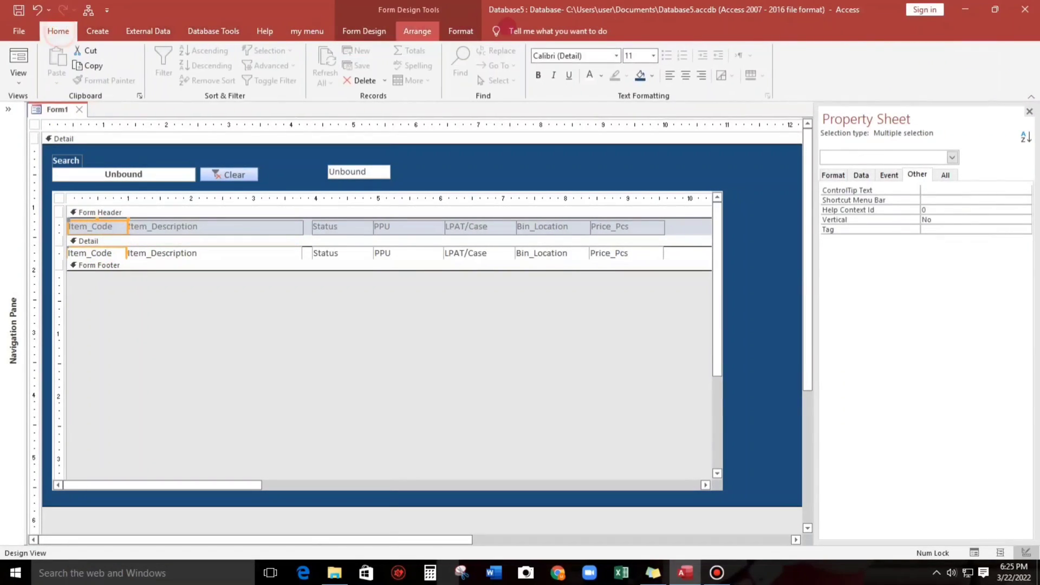
left_click(688, 75)
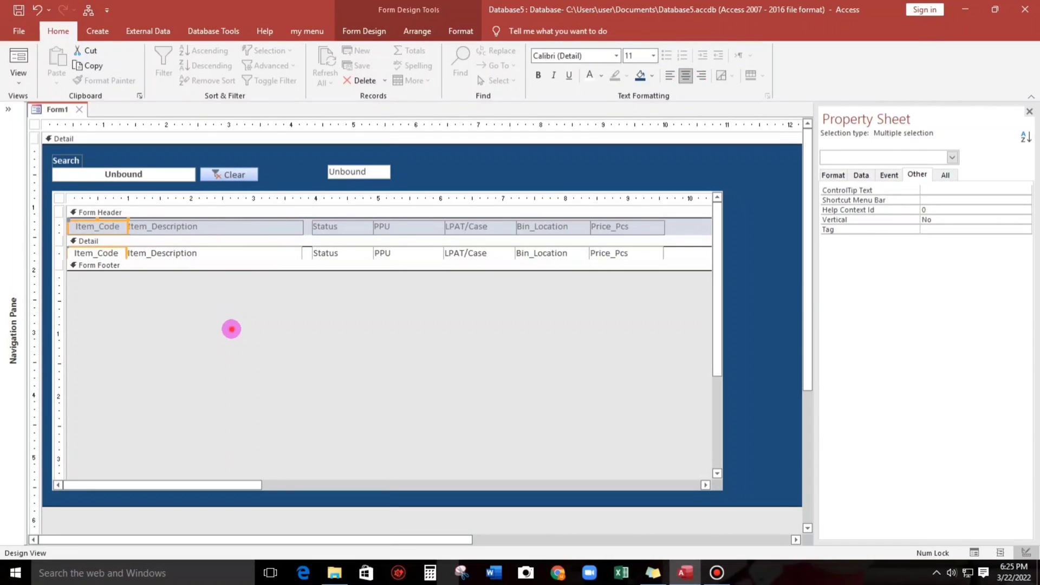
left_click(232, 324)
Align the Item_Code and Item_Description labels and fields right so that they meet the Status column.
left_click(101, 294)
left_click_drag(101, 293, 320, 225)
right_click(324, 225)
mouse_move(407, 398)
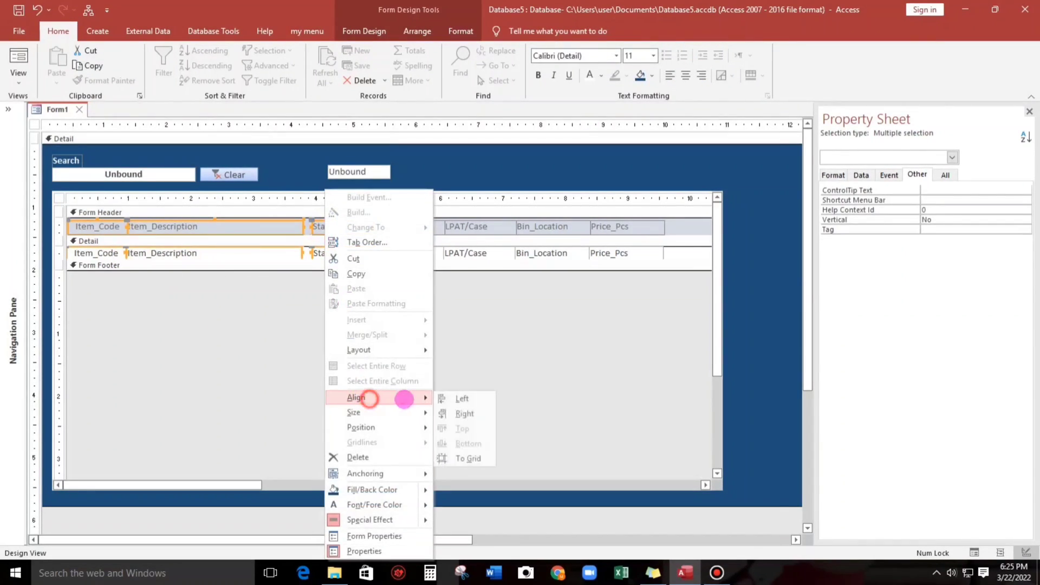
left_click(449, 414)
left_click(297, 386)
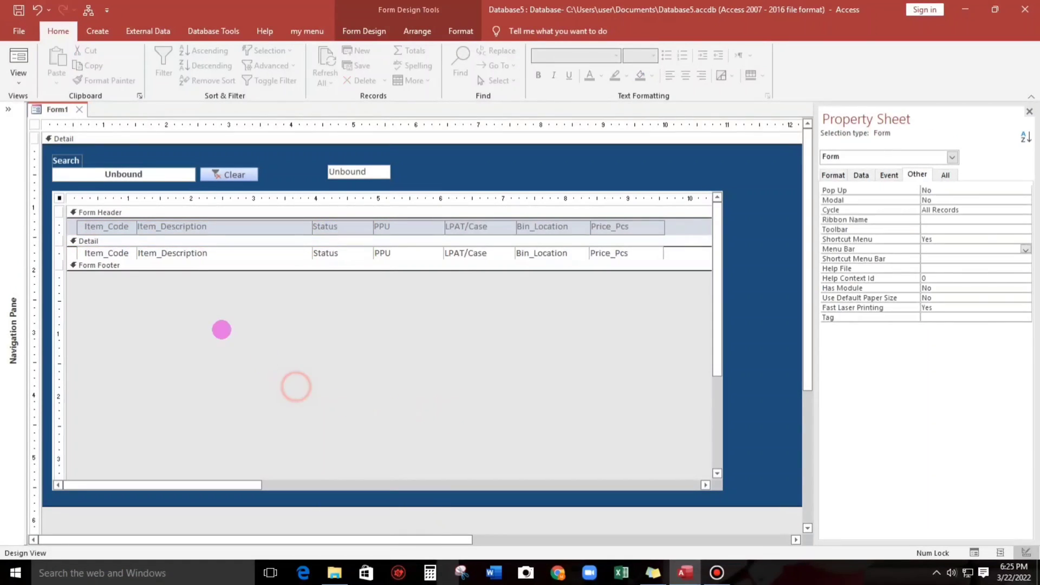
Set the font size of all the subform's detail fields to 9 and make the header labels bold.
left_click_drag(674, 252, 116, 255)
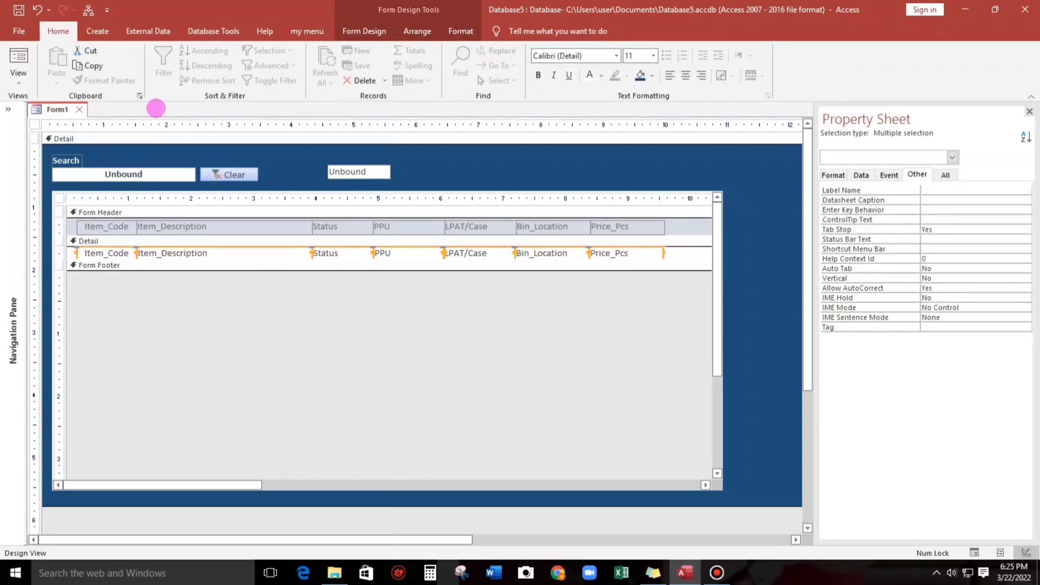
left_click(636, 56)
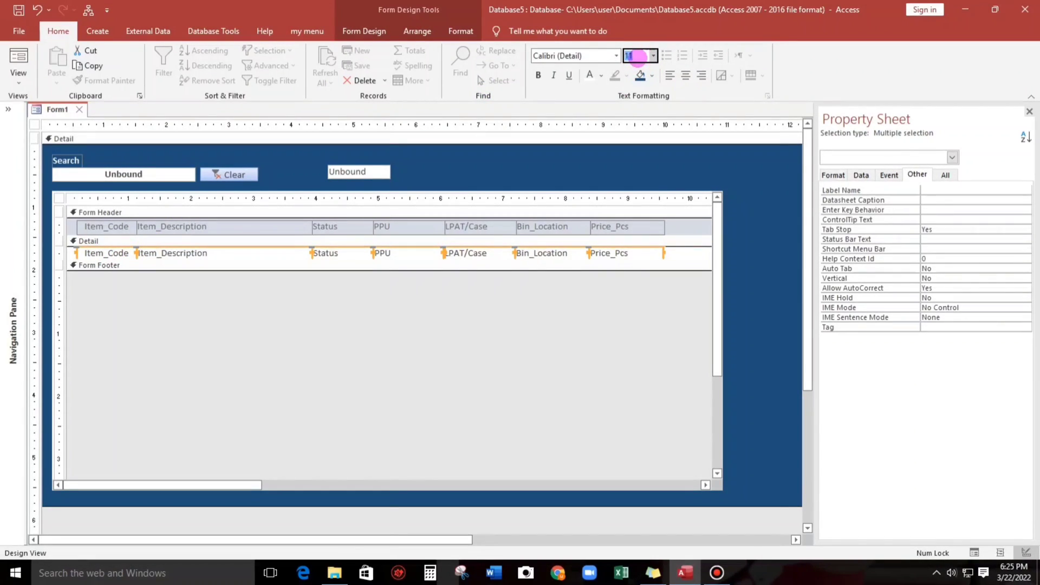
type("9")
key("Return")
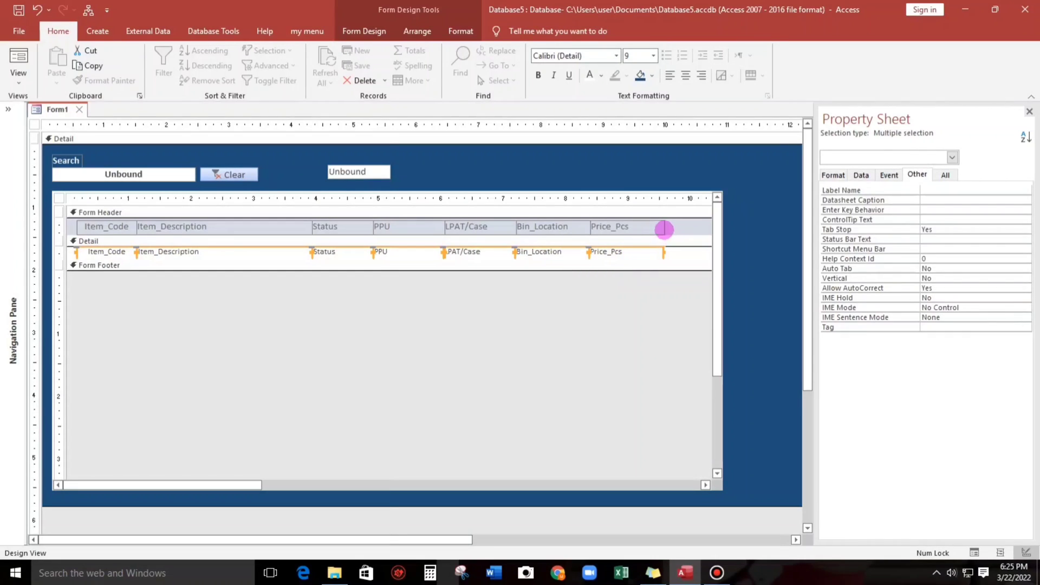
left_click_drag(673, 228, 103, 227)
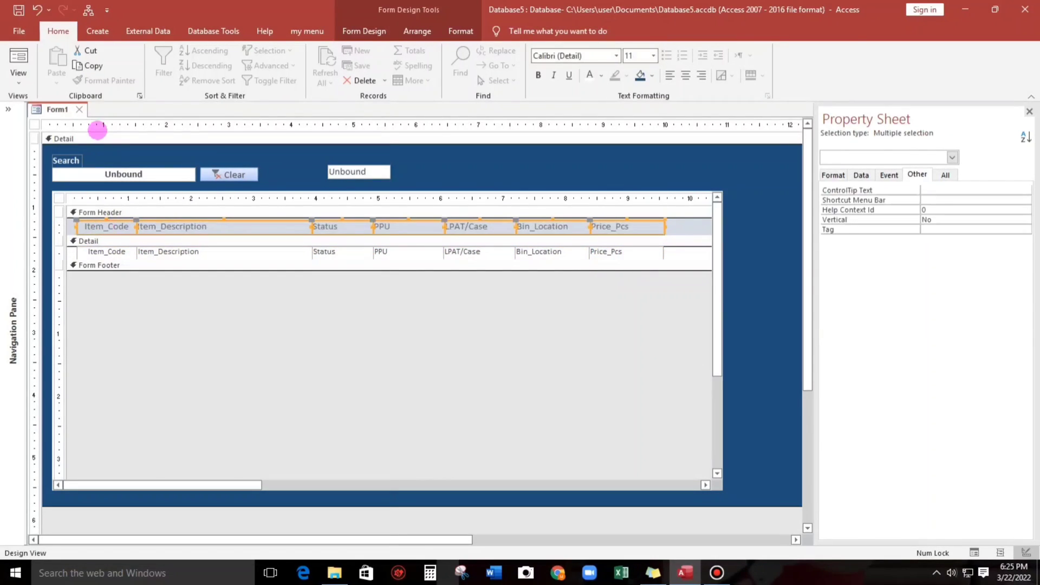
left_click(538, 75)
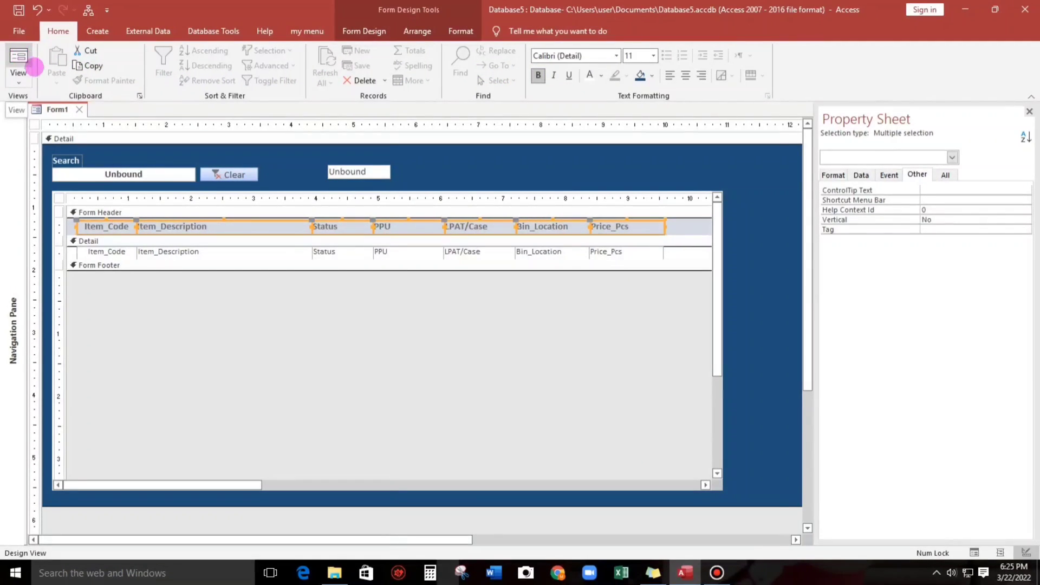
Reword the subform header captions as Item Code, Item Description, Bin Location and Price Per Pcs.
left_click(129, 227)
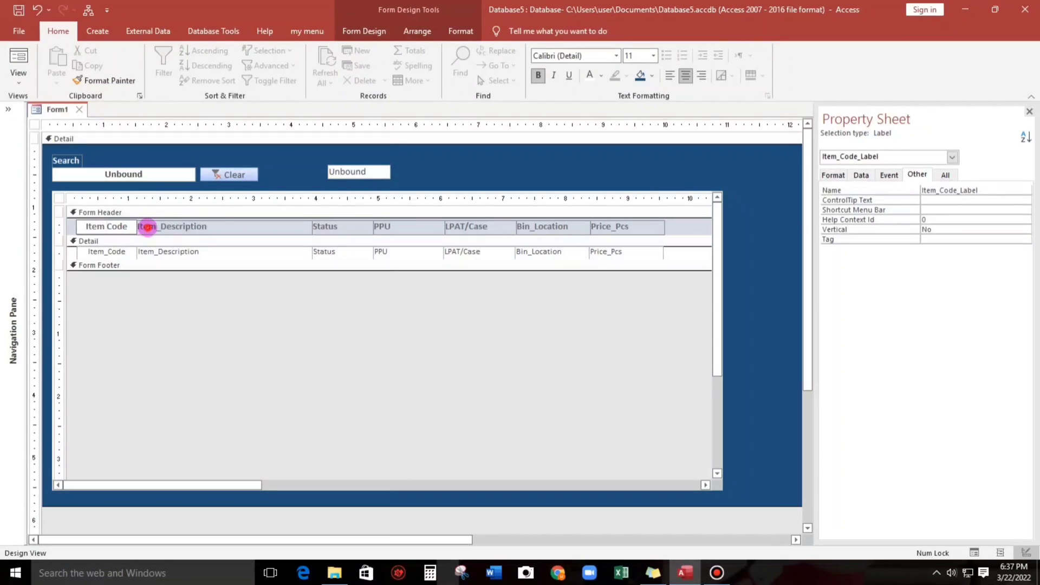
left_click(147, 227)
left_click(160, 227)
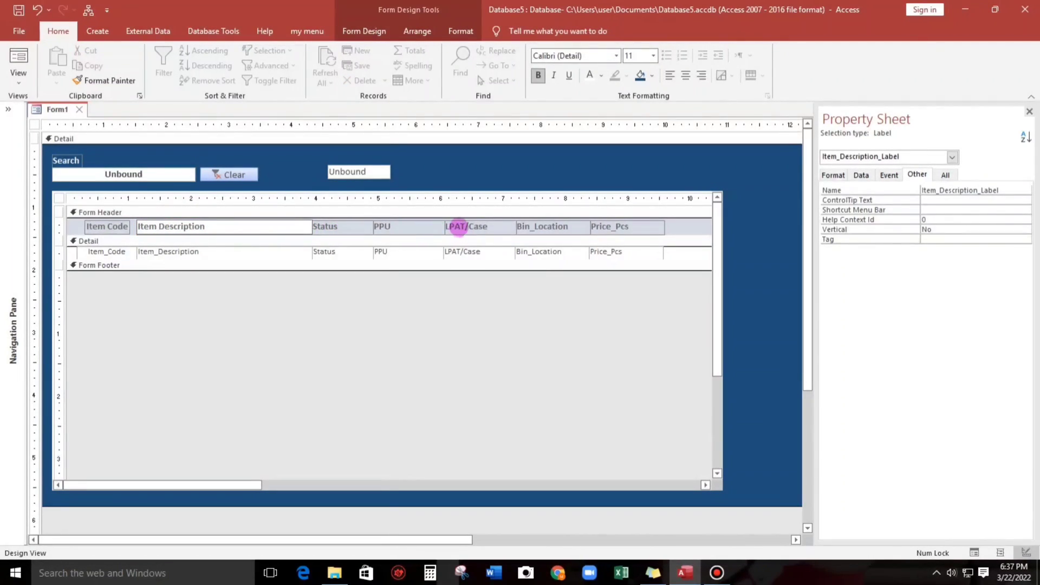
left_click(527, 224)
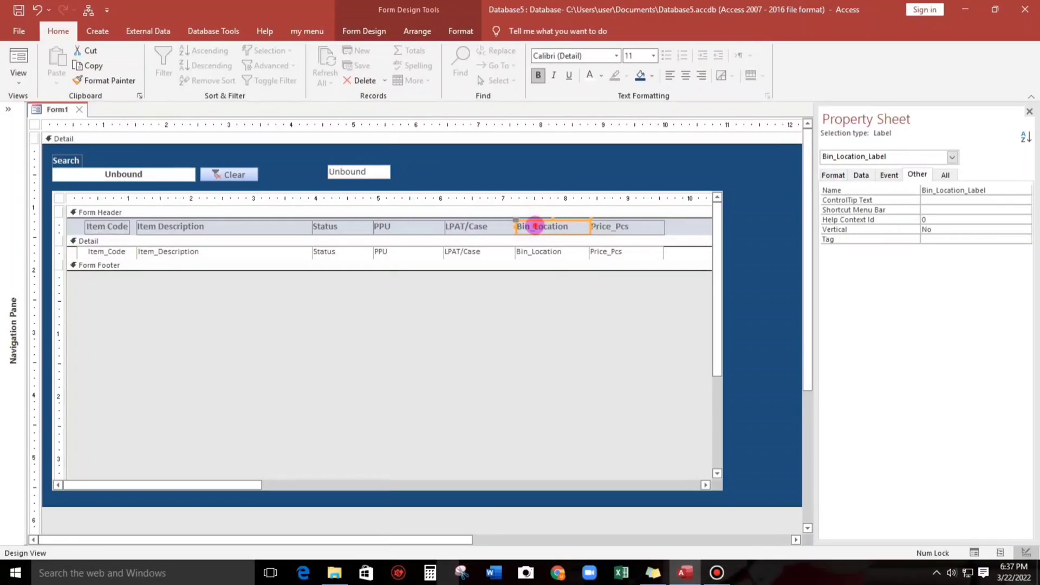
left_click(535, 226)
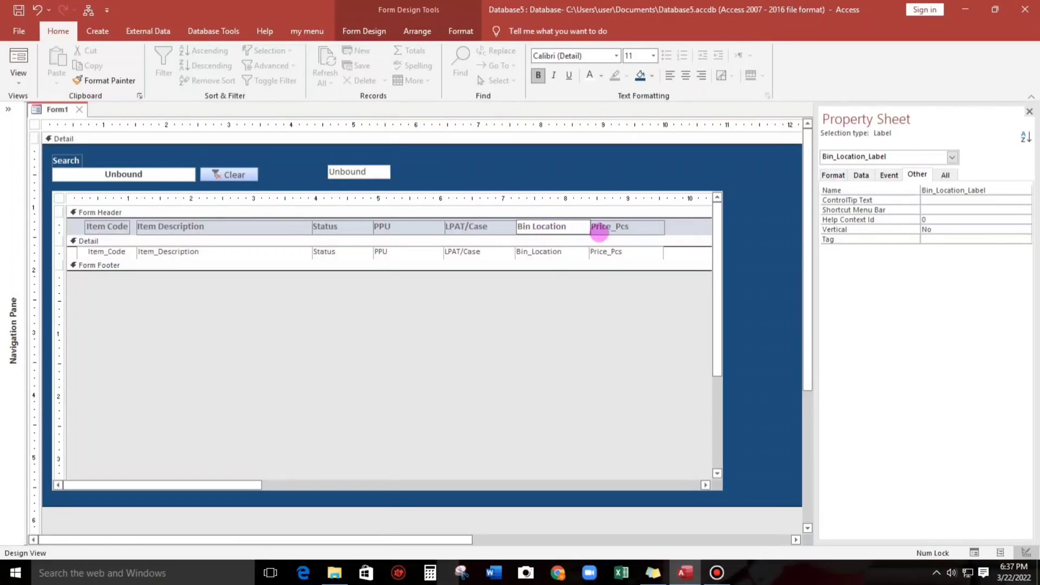
left_click(615, 226)
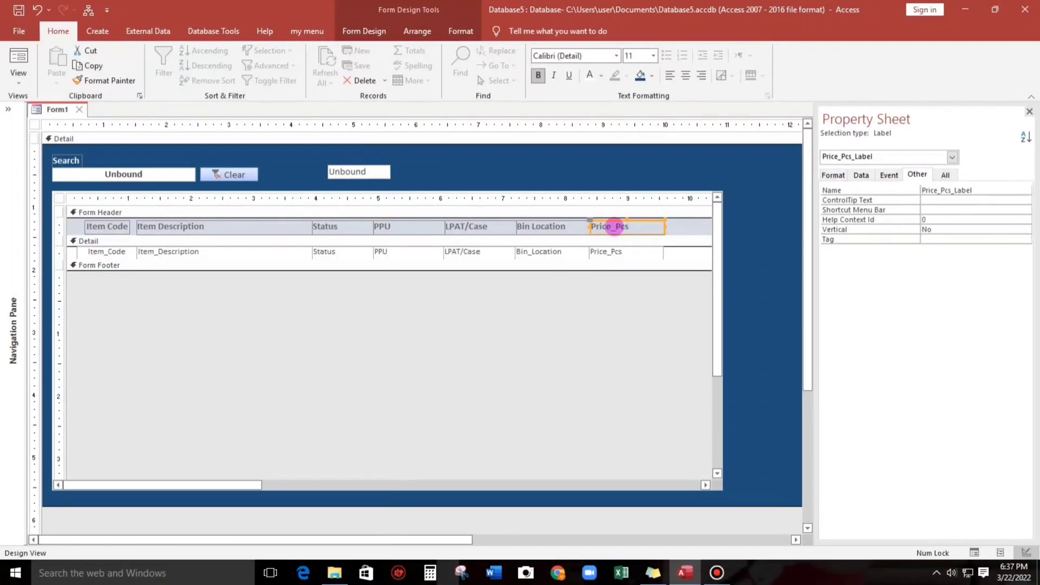
left_click(618, 226)
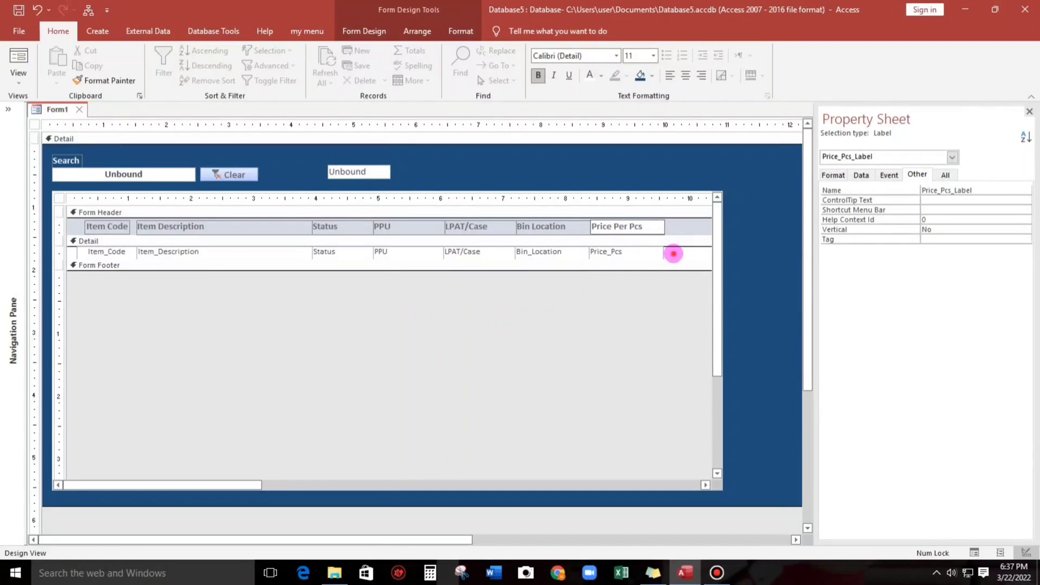
Set the height of all the detail fields to 0.2021" and trim the detail section to fit them.
left_click_drag(673, 253, 127, 251)
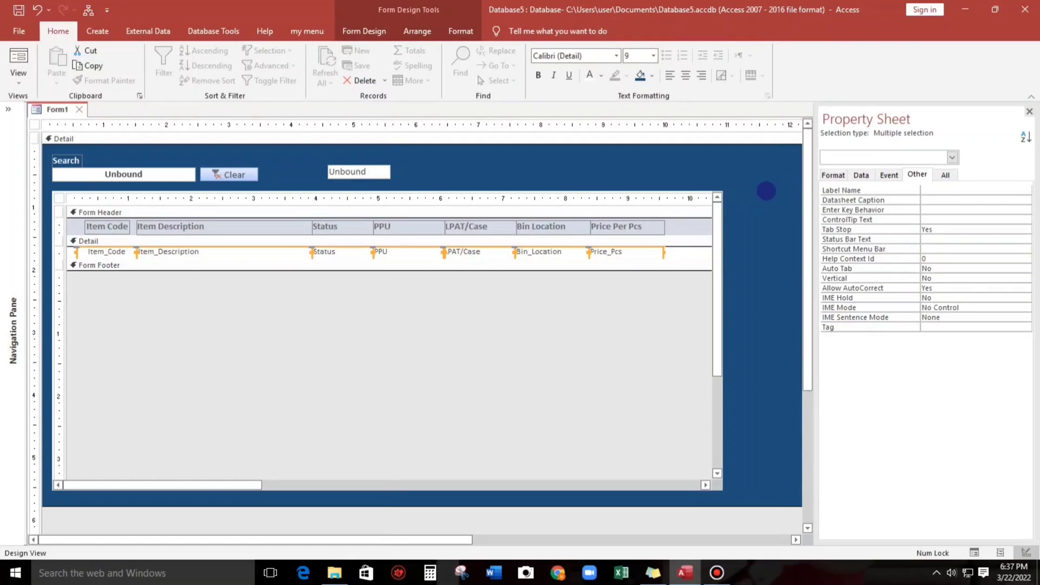
left_click(832, 175)
left_click(939, 239)
type("1")
key("Return")
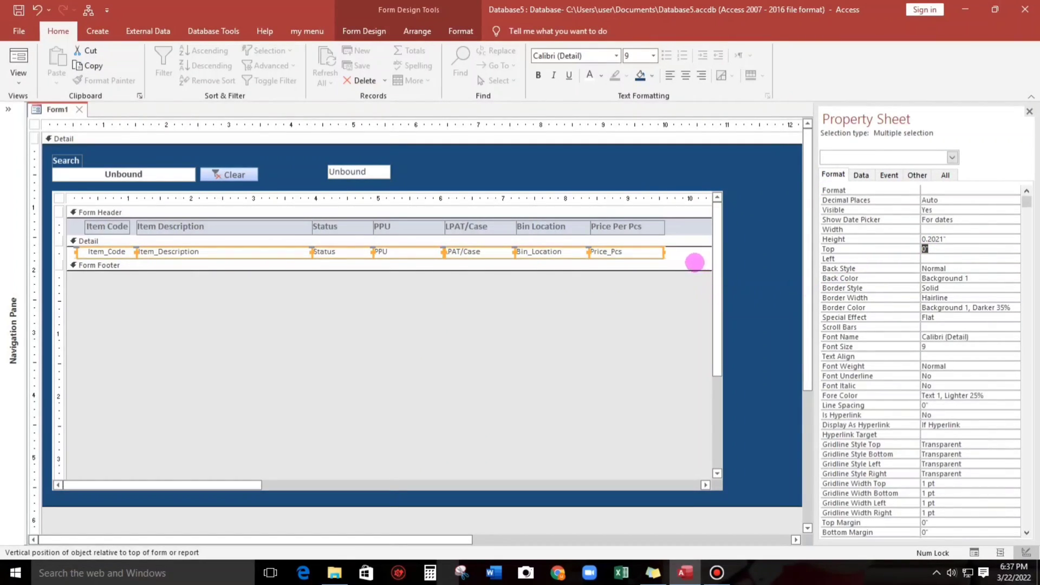
left_click(693, 260)
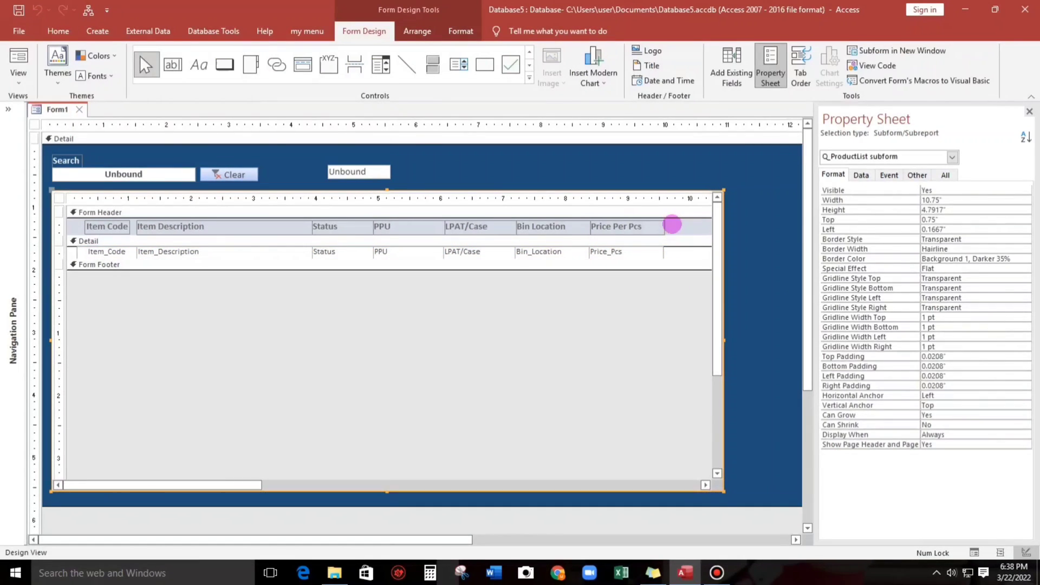
Center the text of the labels and fields from Status through Price Per Pcs.
left_click(672, 223)
left_click_drag(652, 229, 357, 254)
left_click(58, 31)
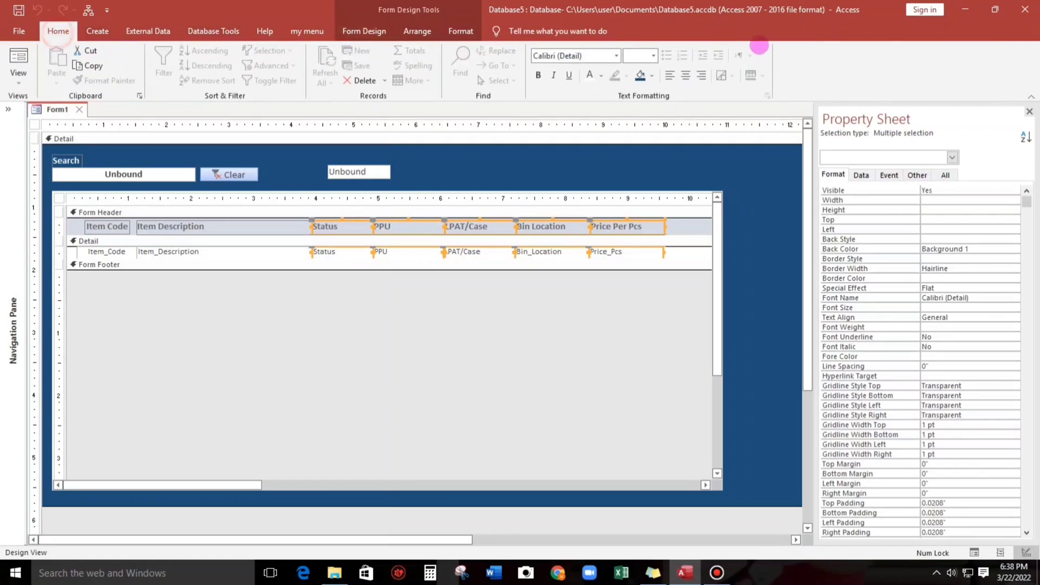
left_click(685, 75)
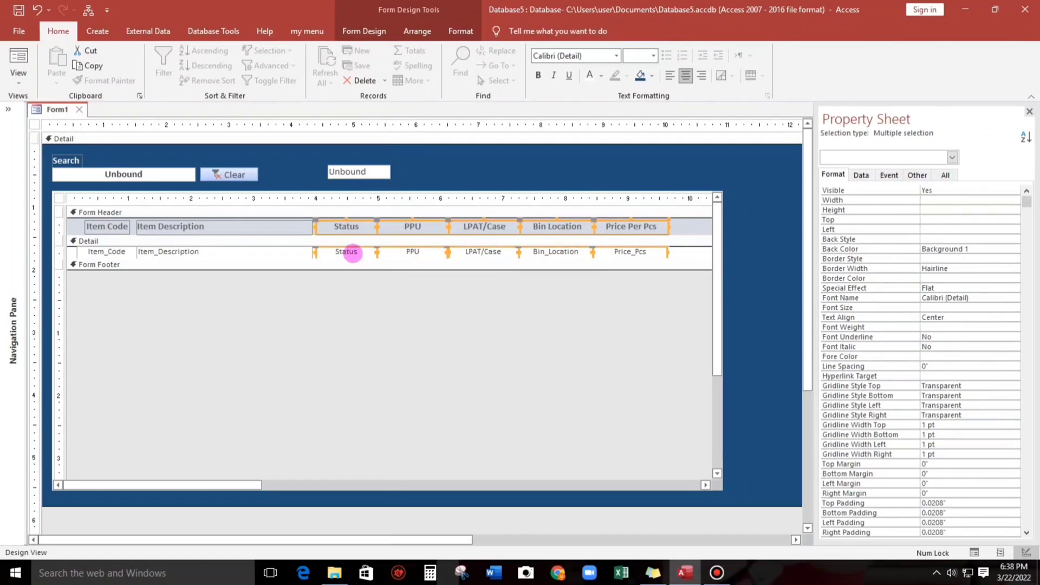
Shift the Status through Price Per Pcs columns right about 0.5 inch and widen the Item_Description label and field to meet them.
left_click_drag(352, 253, 374, 255)
left_click_drag(319, 233, 345, 251)
left_click(710, 381)
Resize the Q_ProductList subform to about 10.33 inches wide and 4.92 inches high.
left_click(724, 349)
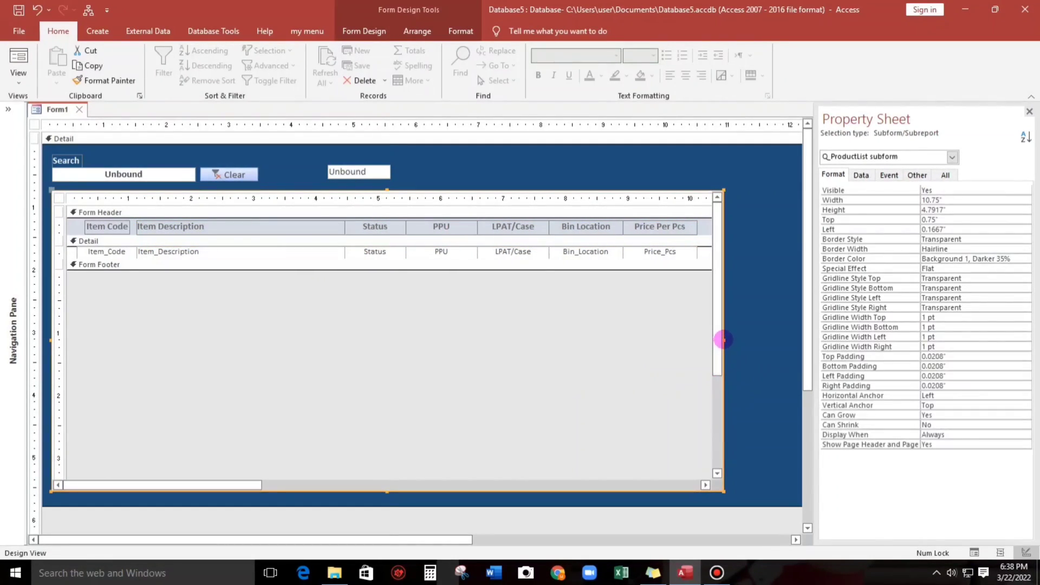
left_click_drag(724, 340, 689, 336)
left_click(731, 348)
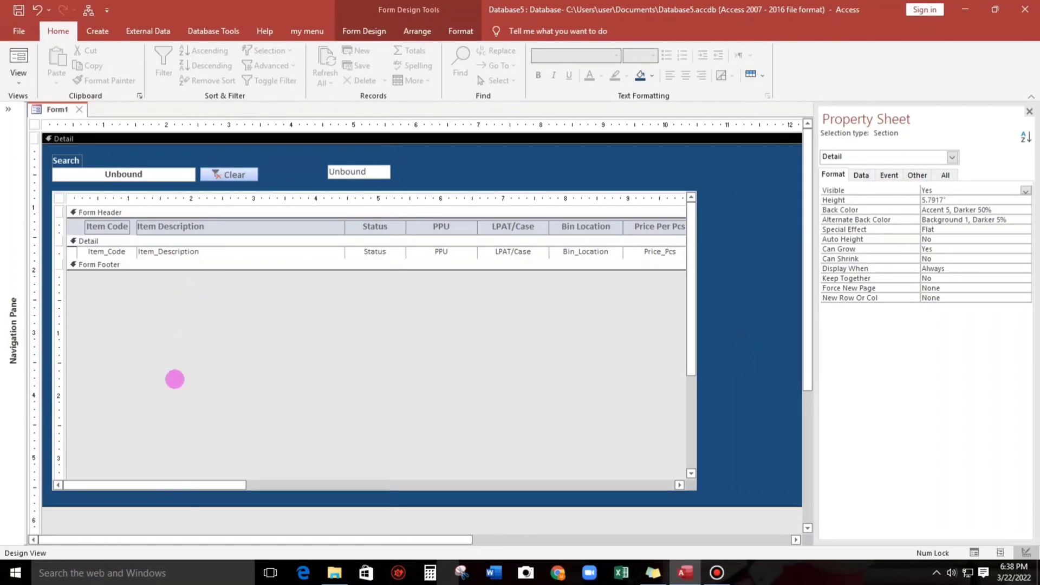
left_click(234, 483)
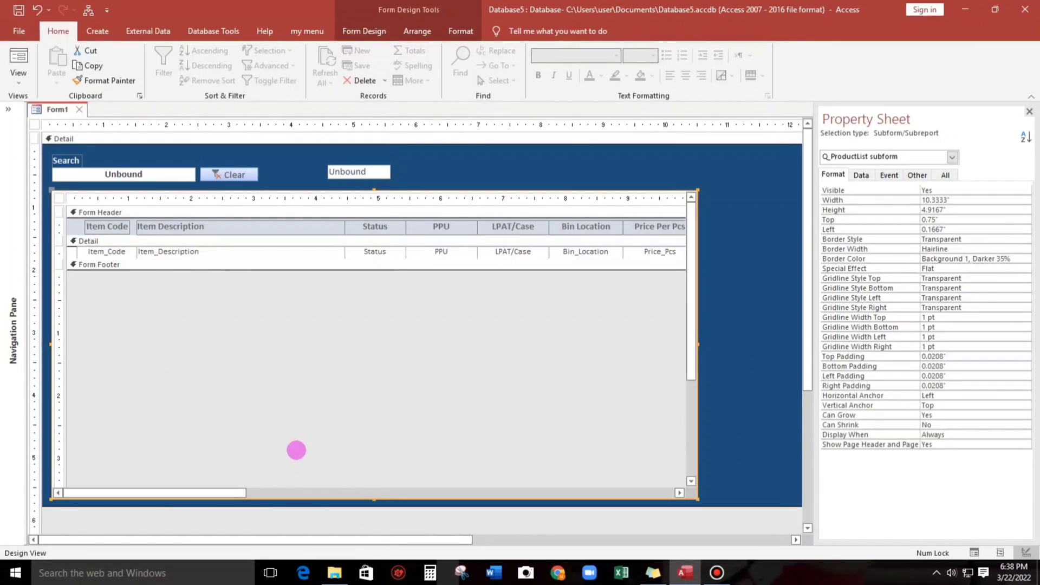
Narrow the main form to about 10.67 inches so it ends just past the subform's edge.
left_click_drag(313, 552, 463, 538)
left_click_drag(747, 418, 531, 421)
left_click_drag(540, 546, 236, 539)
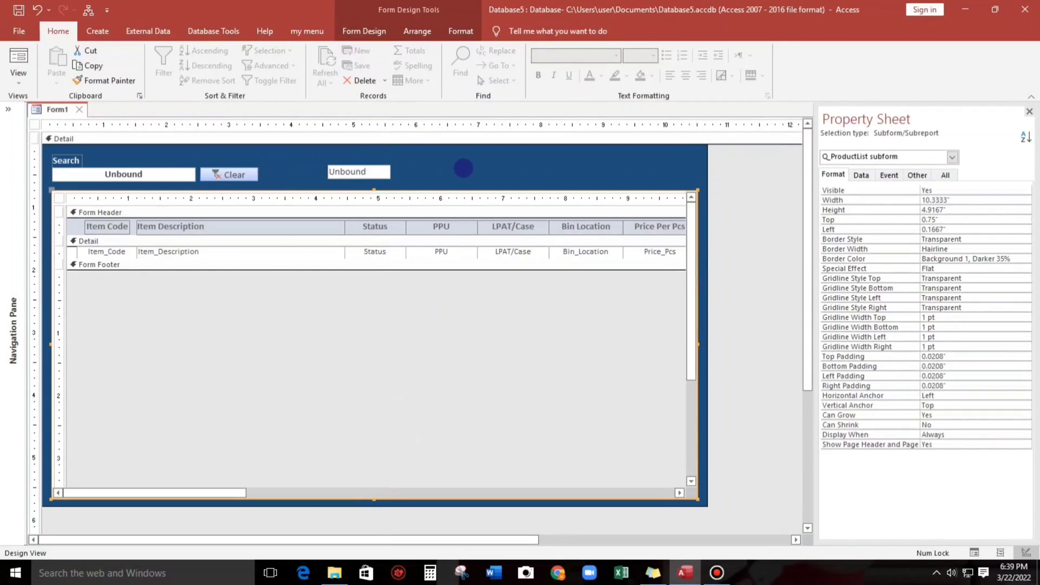
Add a label reading PRODUCT LIST to the main form above the subform, to the right of the unbound text box.
left_click(363, 31)
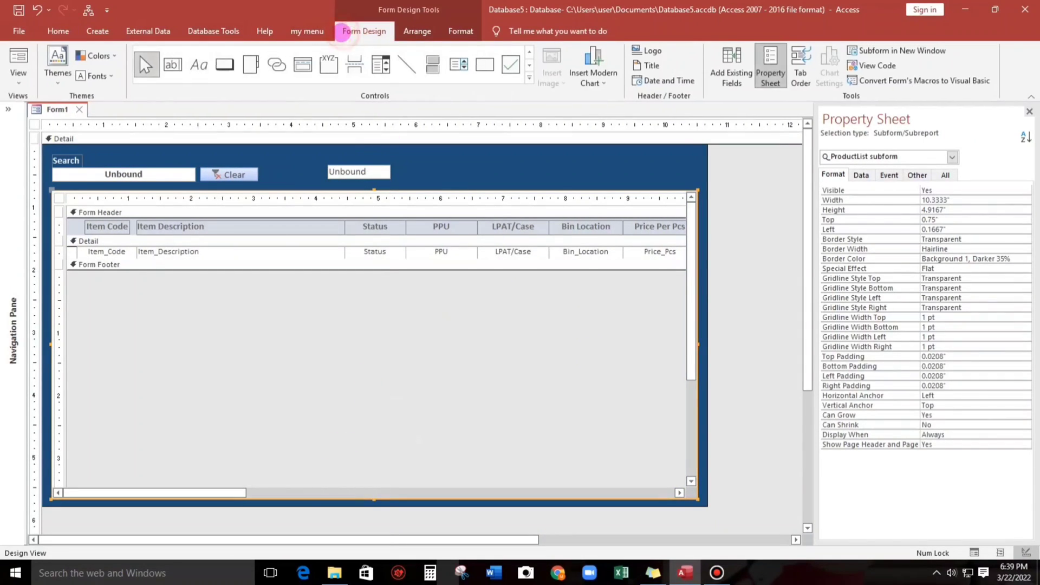
left_click(212, 65)
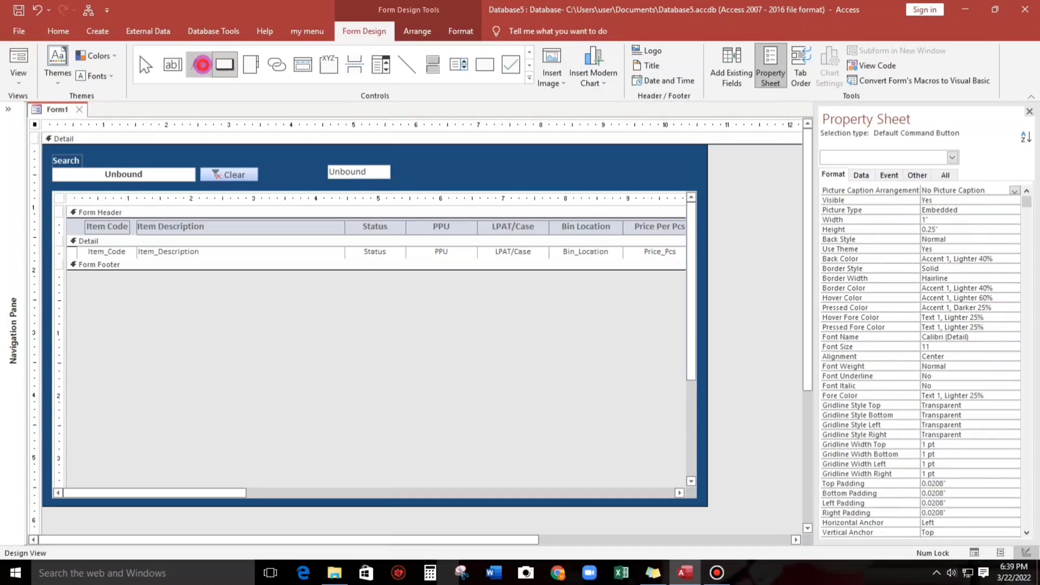
left_click(478, 162)
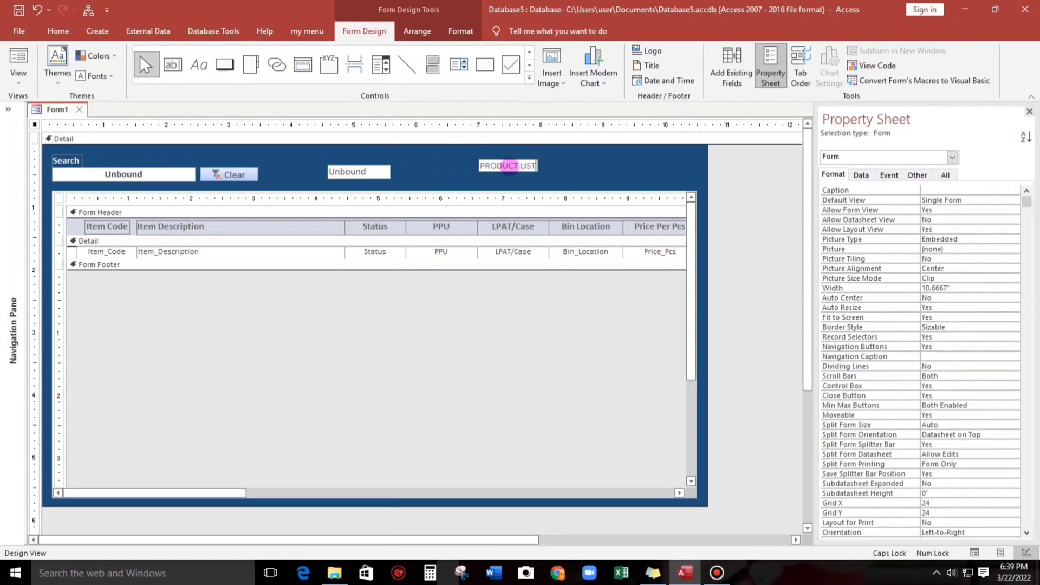
key("Return")
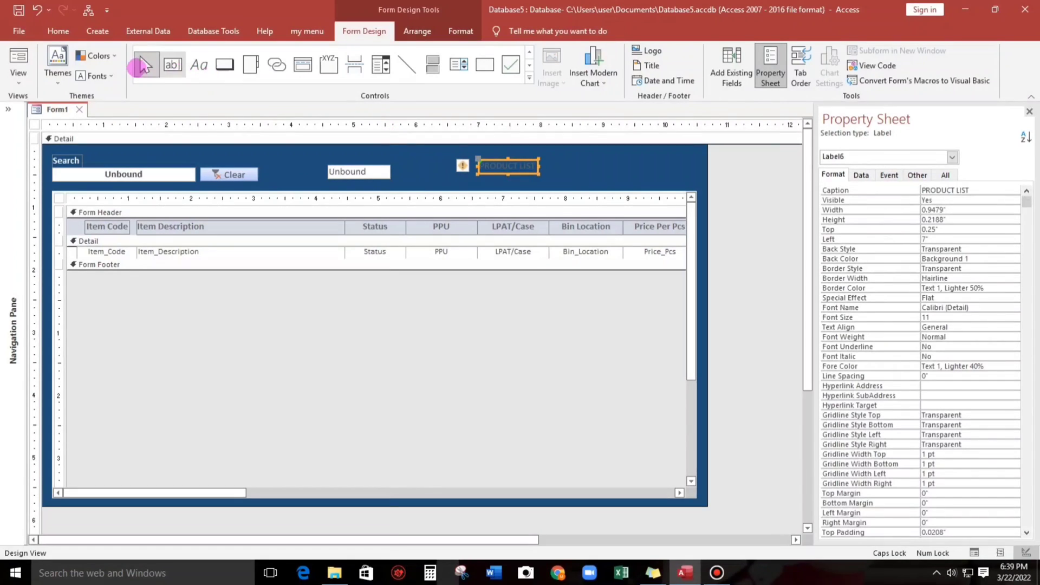
Format the PRODUCT LIST label with white, bold text at font size 25.
left_click(58, 31)
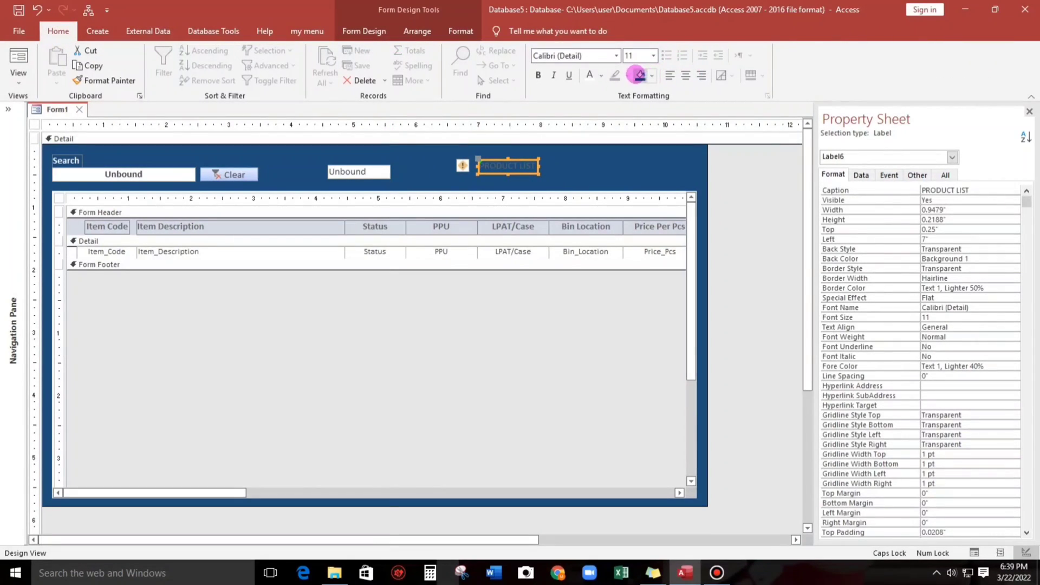
left_click(589, 76)
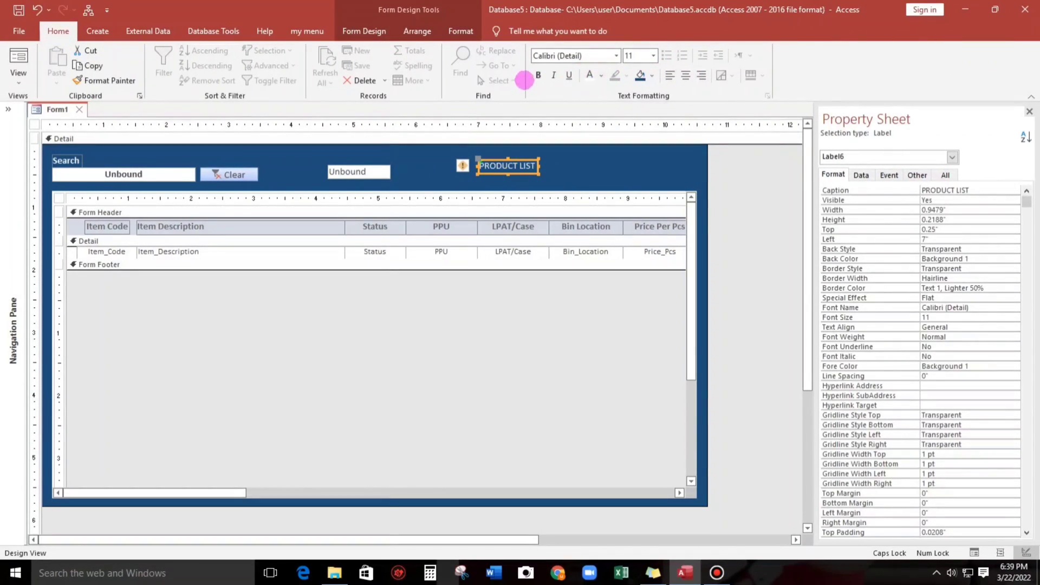
left_click(538, 76)
left_click(628, 56)
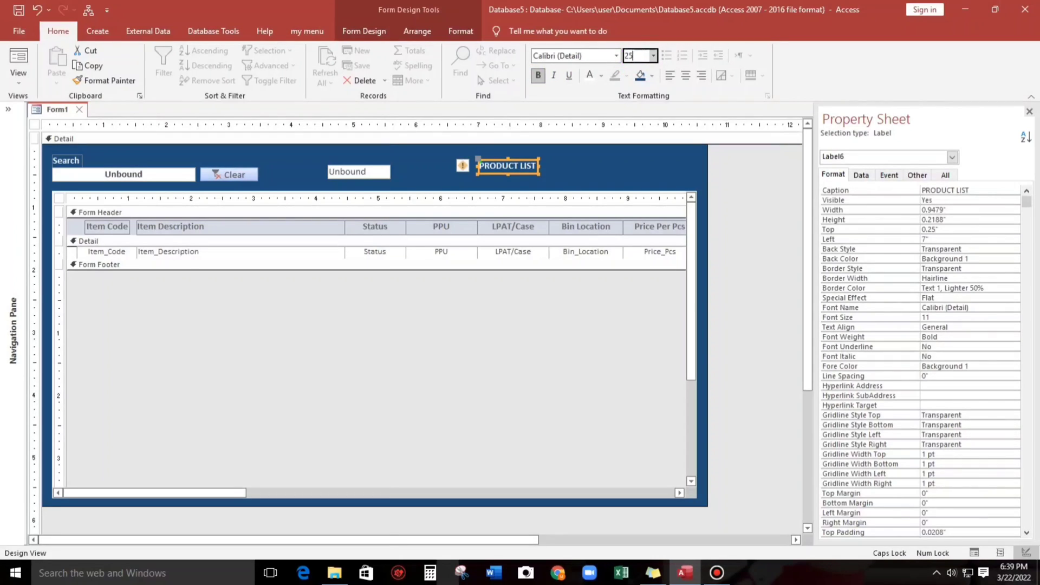
type("25")
key("Return")
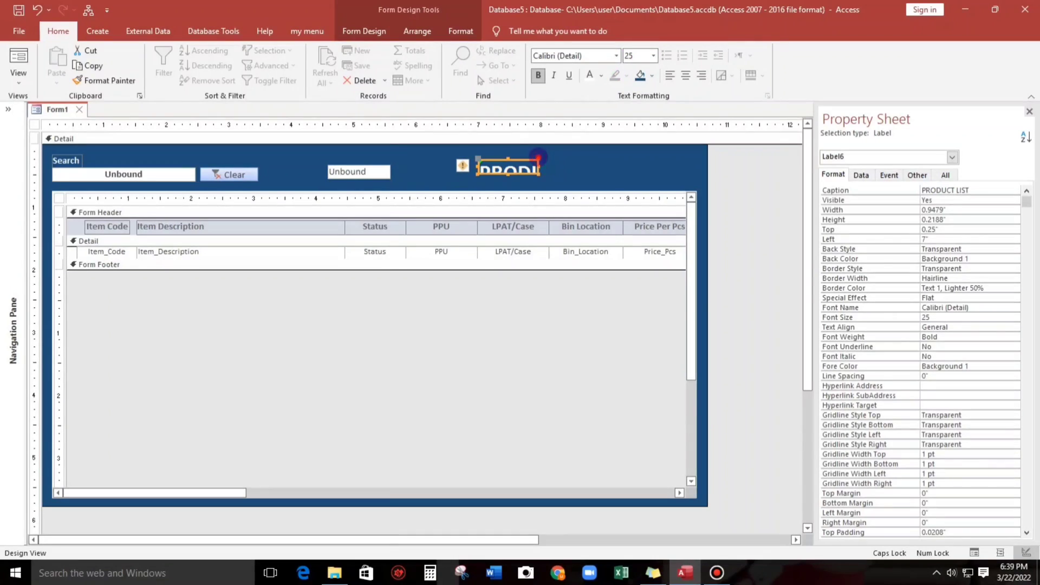
Enlarge the PRODUCT LIST label to about 2.11 by 0.46 inches and place it 8 inches from the form's left edge.
double_click(538, 157)
left_click_drag(568, 158, 631, 154)
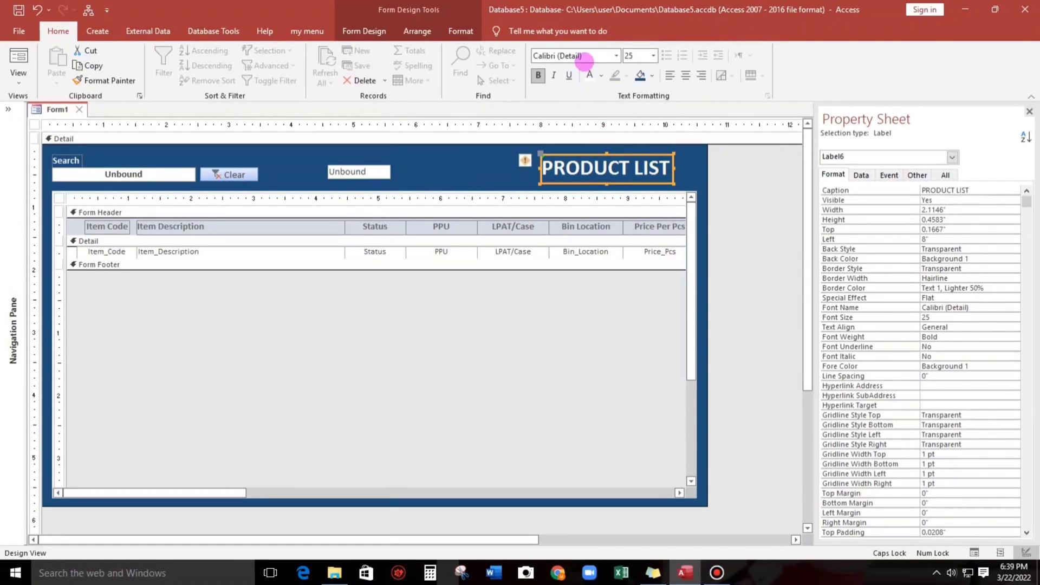
Set the PRODUCT LIST label's font to Tahoma at size 20.
left_click(585, 57)
type("Tahoma")
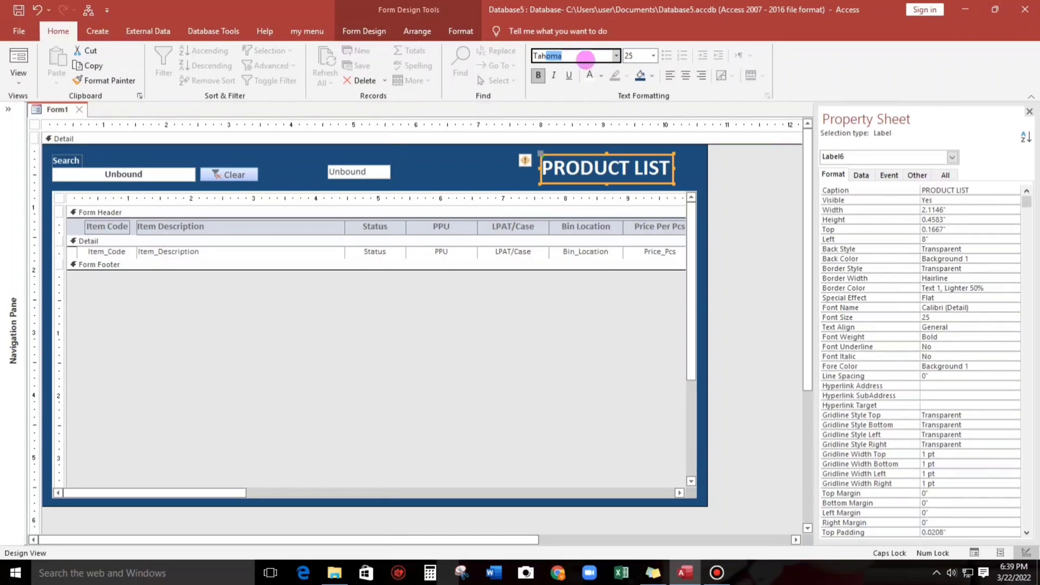
key("Return")
left_click(635, 57)
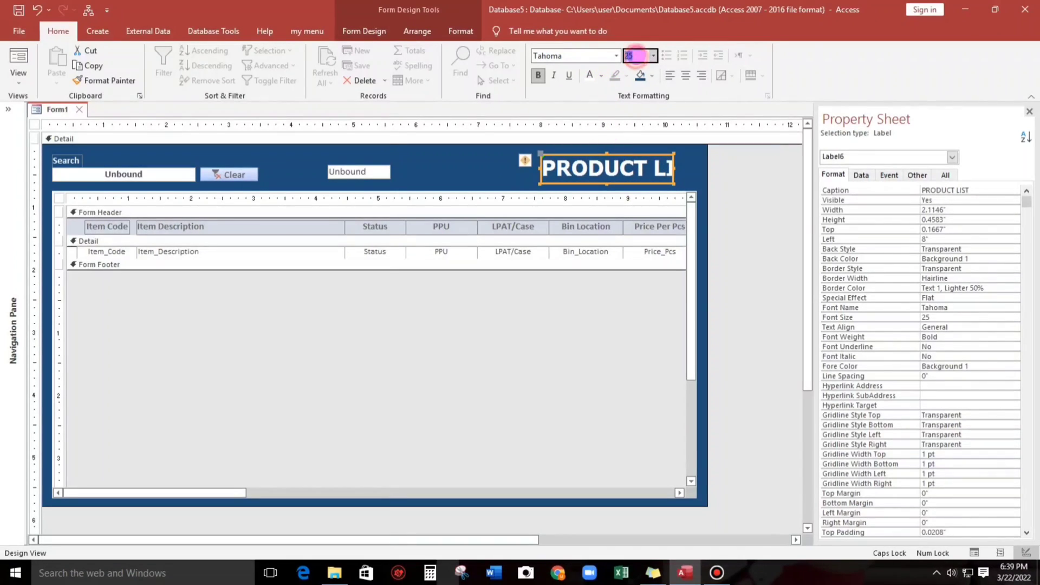
type("20")
key("Return")
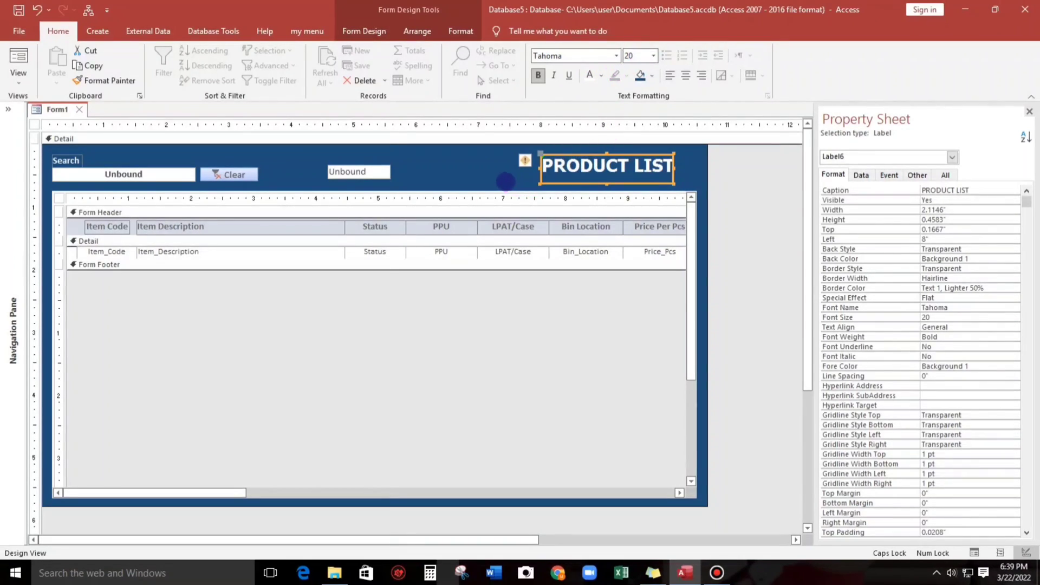
left_click(501, 174)
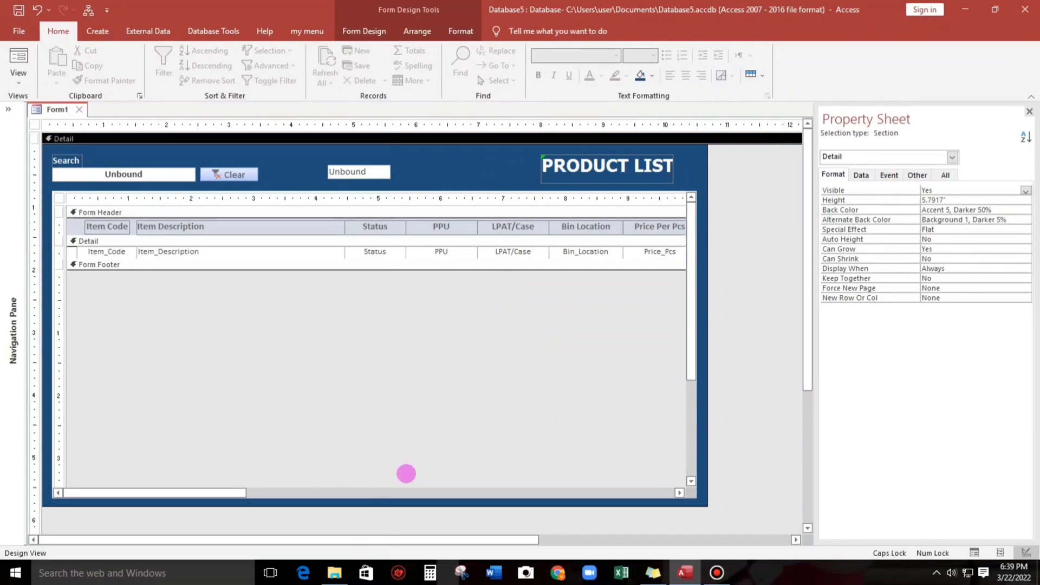
Set the font of all the subform's header labels and detail text boxes to Tahoma.
left_click(248, 494)
left_click_drag(262, 493, 278, 493)
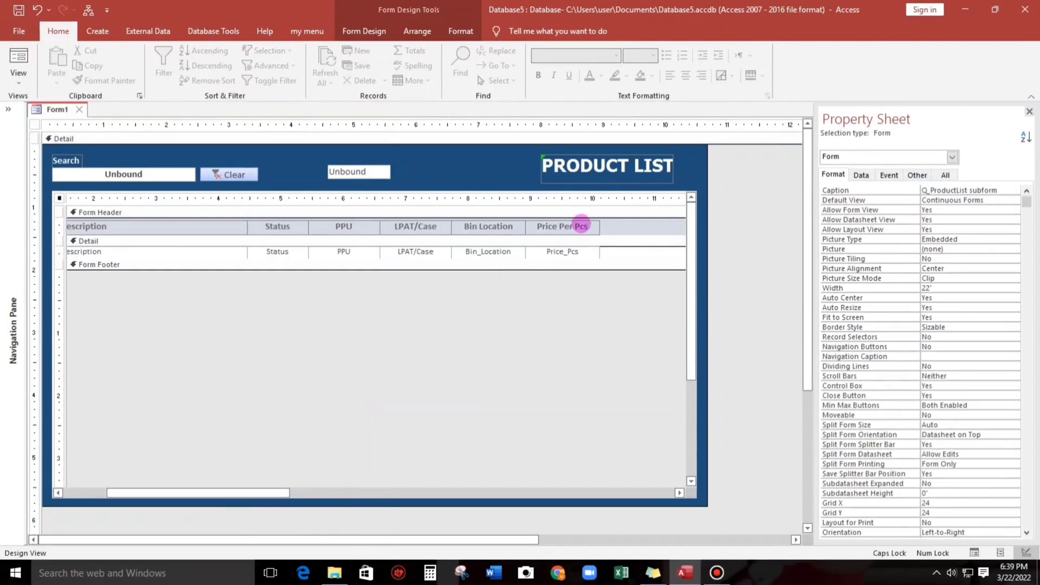
left_click_drag(610, 224, 71, 252)
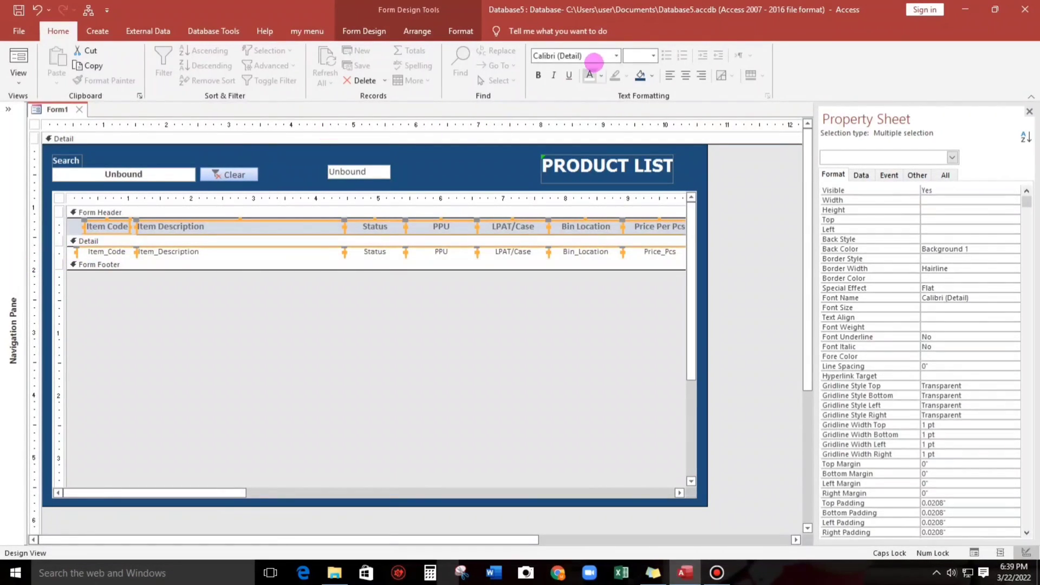
left_click(591, 56)
type("Tahoma")
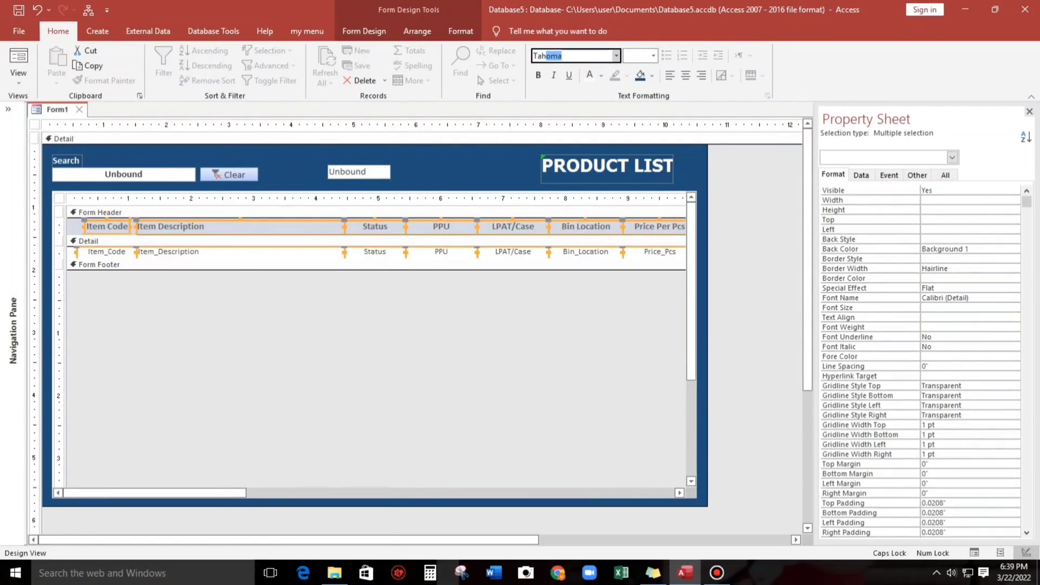
key("Return")
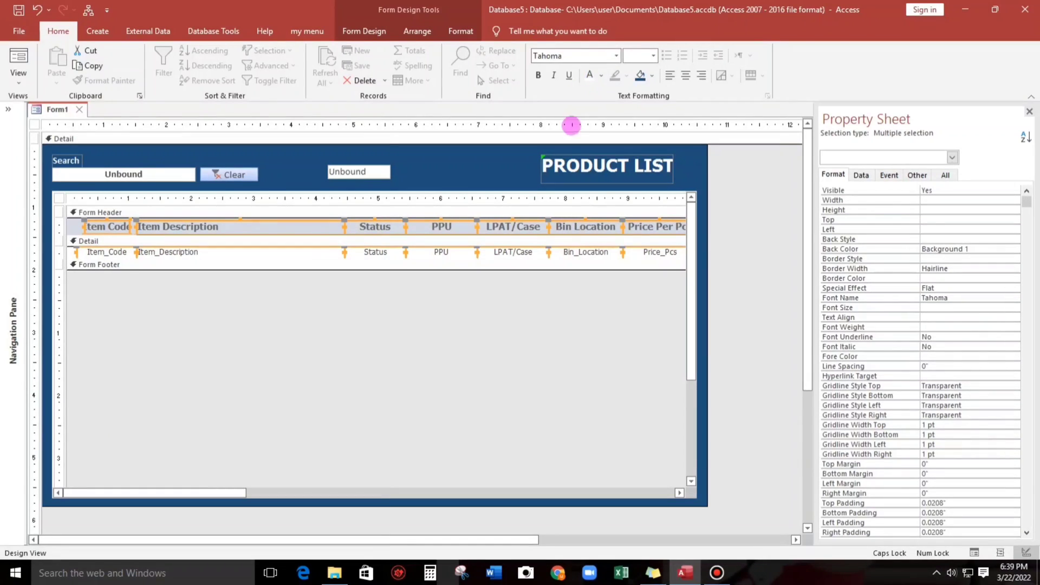
left_click(257, 320)
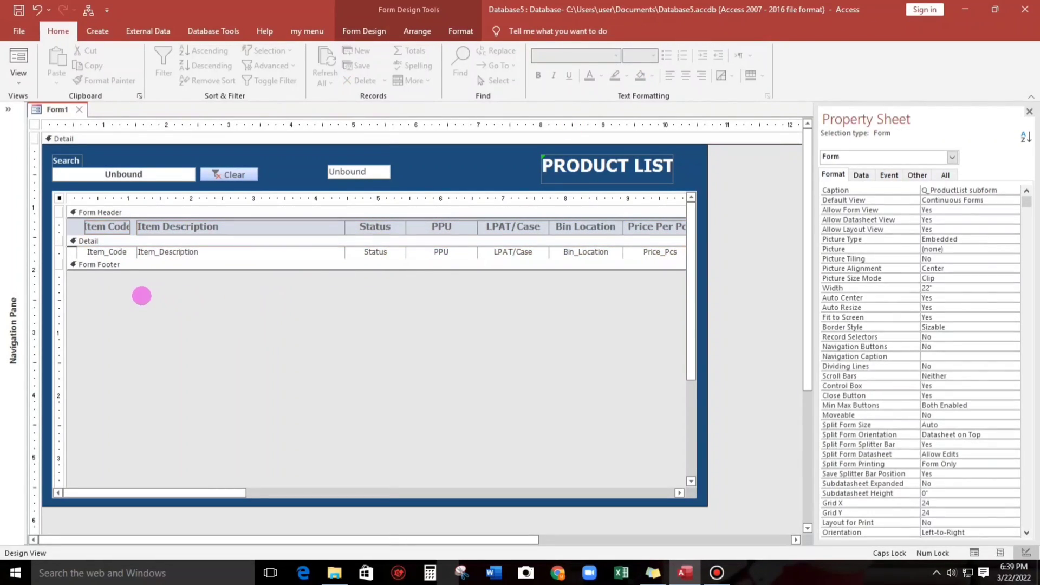
Set the font size of all the subform's header labels to 10.
left_click_drag(72, 225, 519, 230)
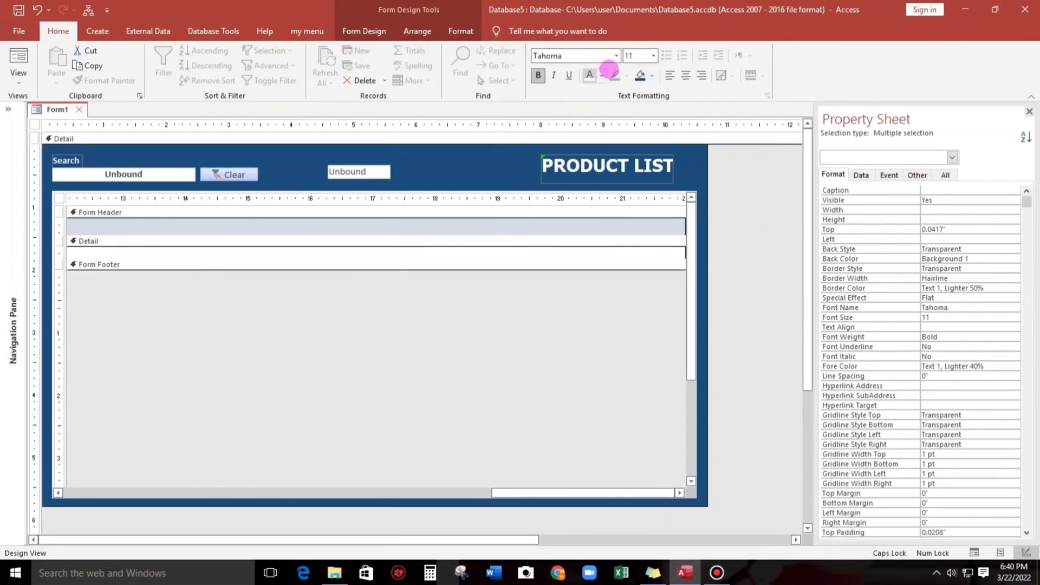
left_click(629, 56)
type("1")
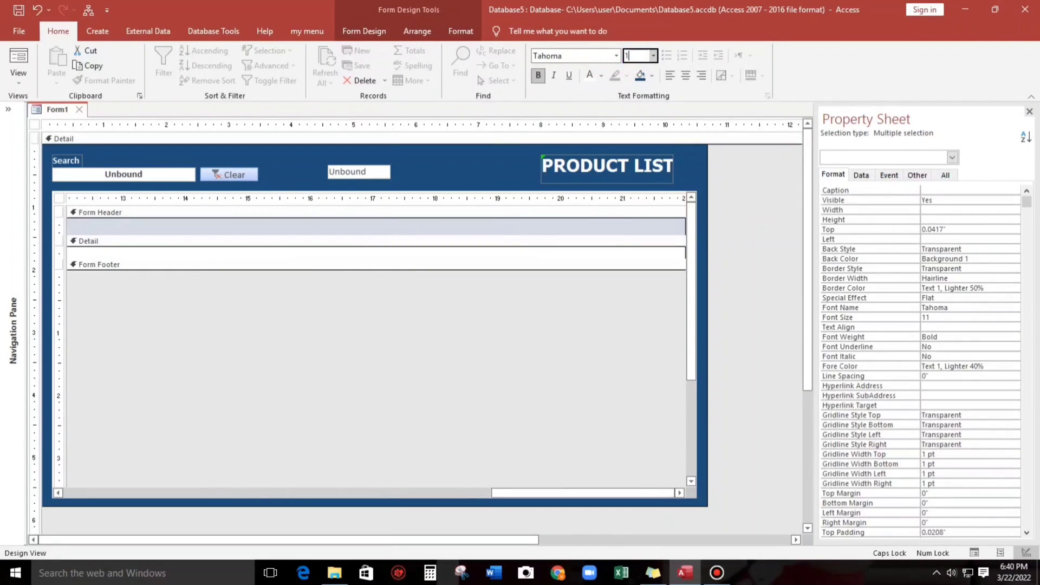
type("0")
key("Return")
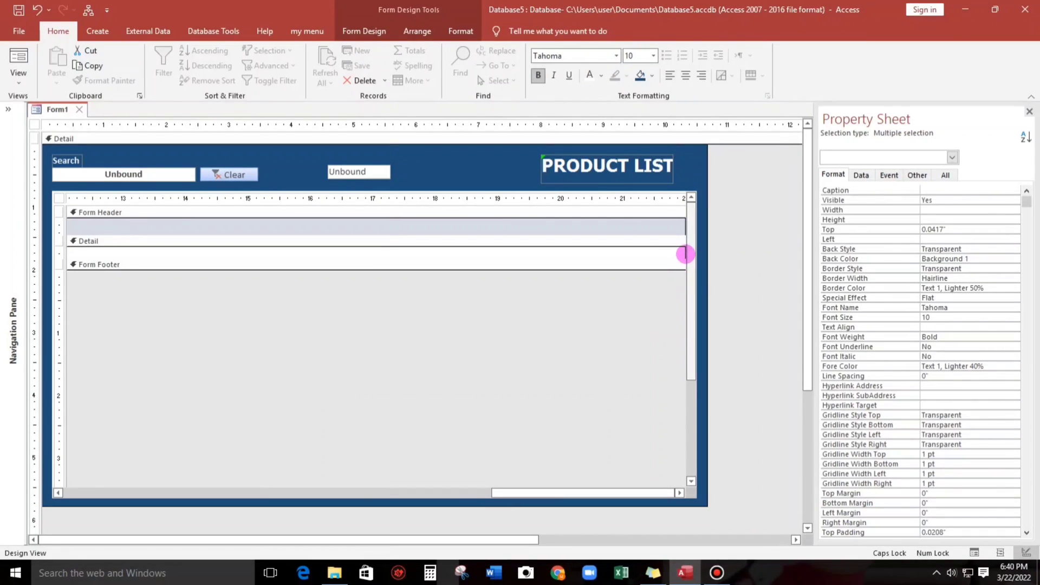
Narrow the subform's design area to about 10.17 inches so it ends just past the Price Per Pcs column.
left_click_drag(685, 253, 290, 253)
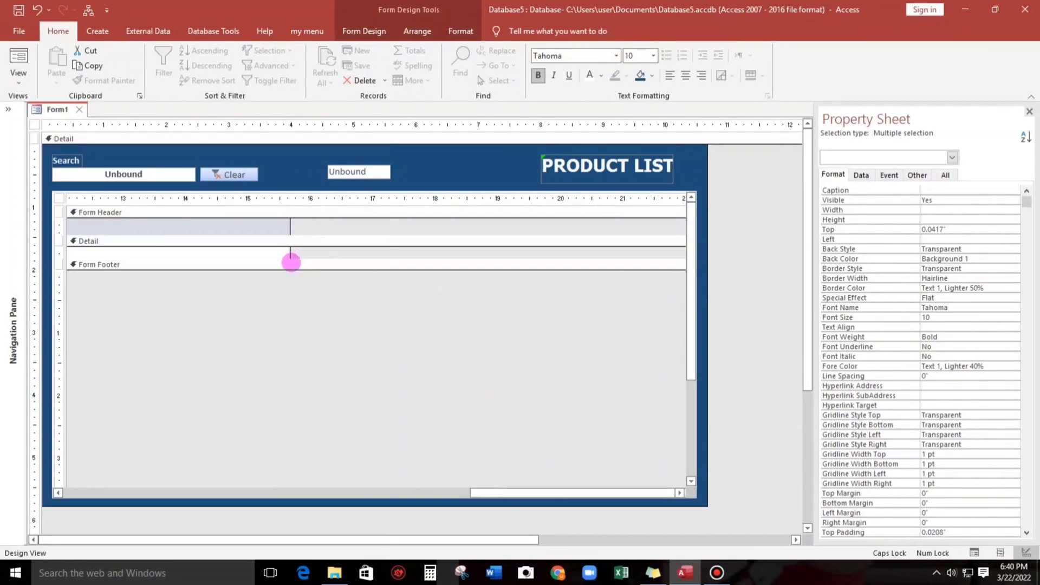
left_click_drag(572, 492, 364, 485)
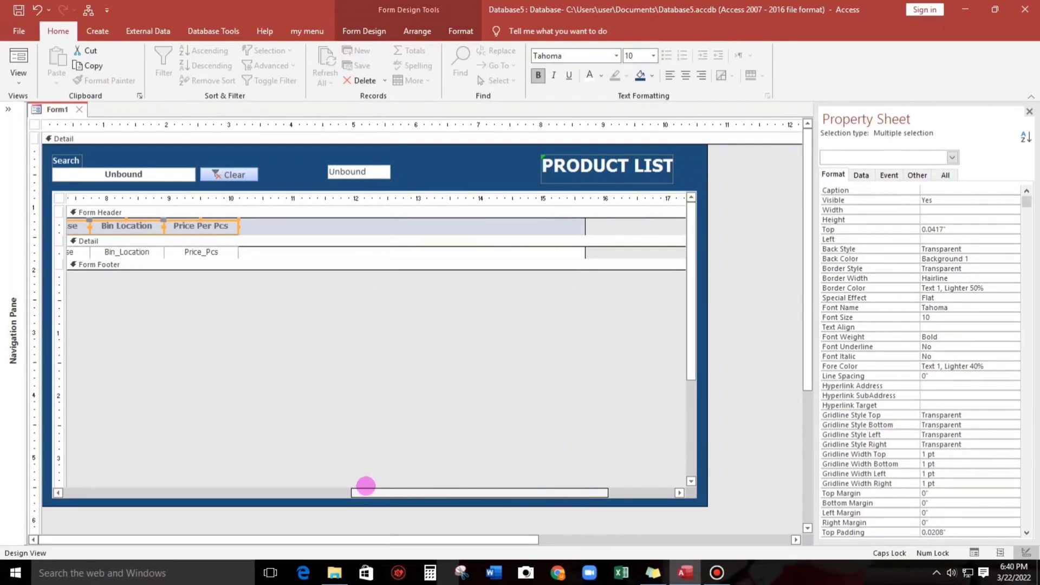
left_click_drag(585, 229, 241, 233)
left_click_drag(401, 489, 28, 480)
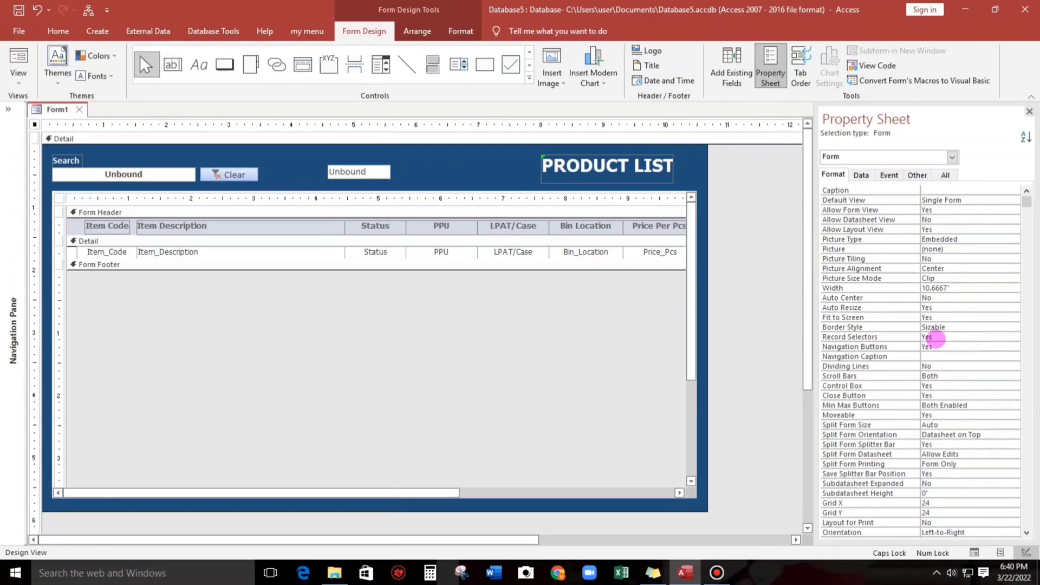
Set the main form's Record Selectors and Navigation Buttons to No and Auto Center to Yes, and preview it in Form View.
left_click(934, 338)
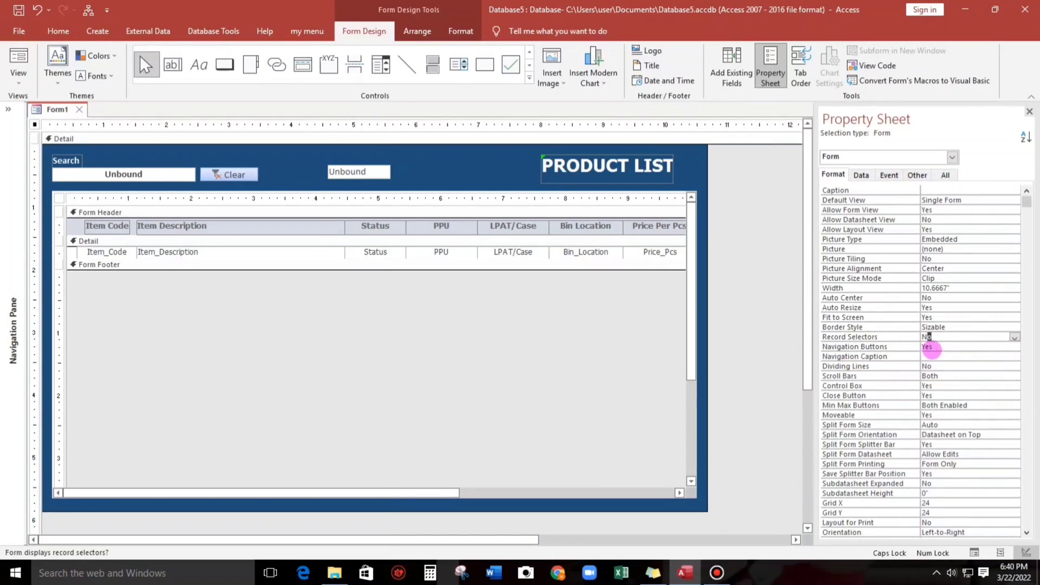
double_click(930, 347)
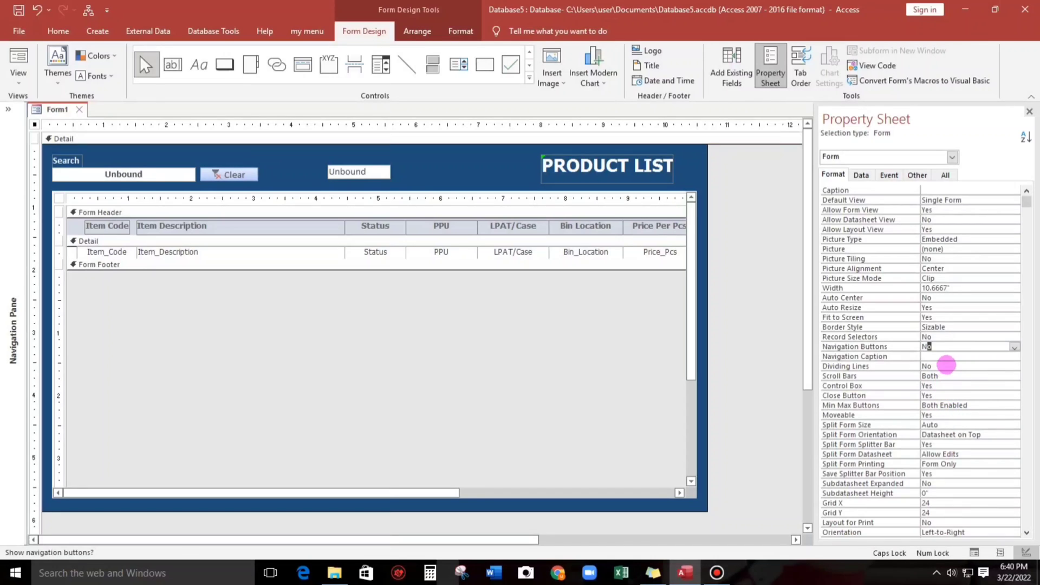
left_click(946, 365)
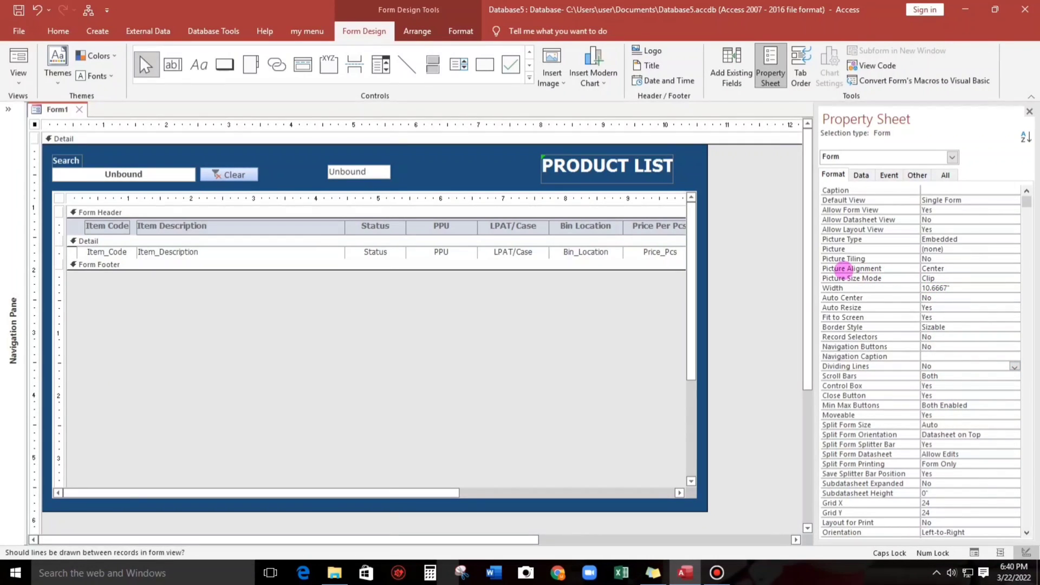
double_click(926, 297)
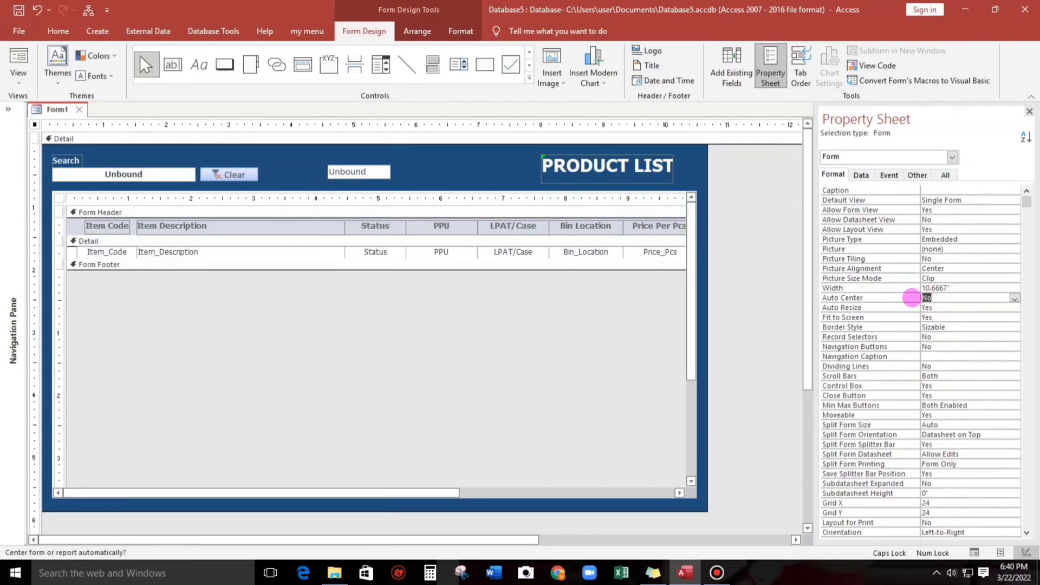
left_click(947, 327)
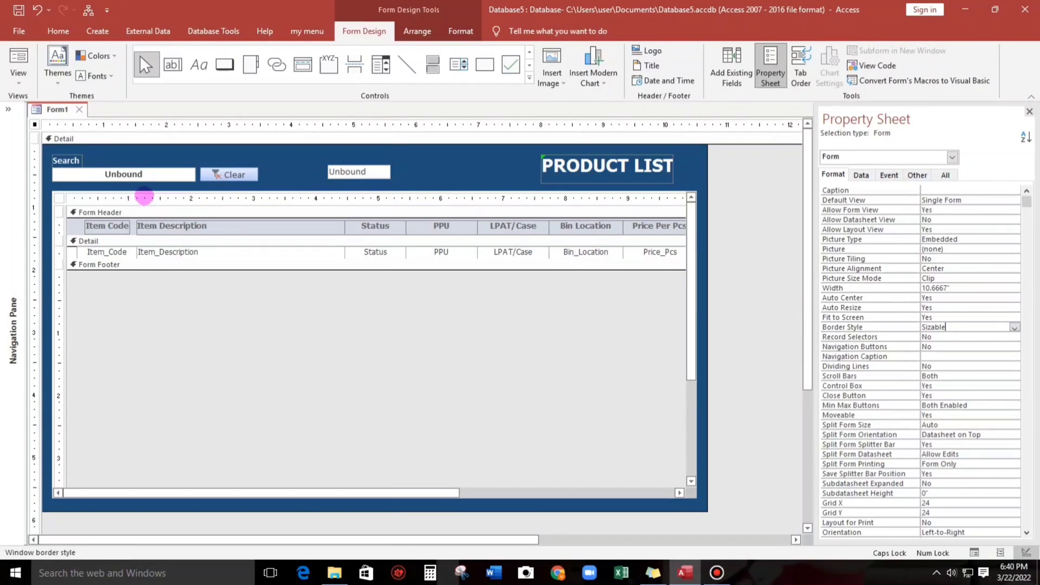
left_click(18, 60)
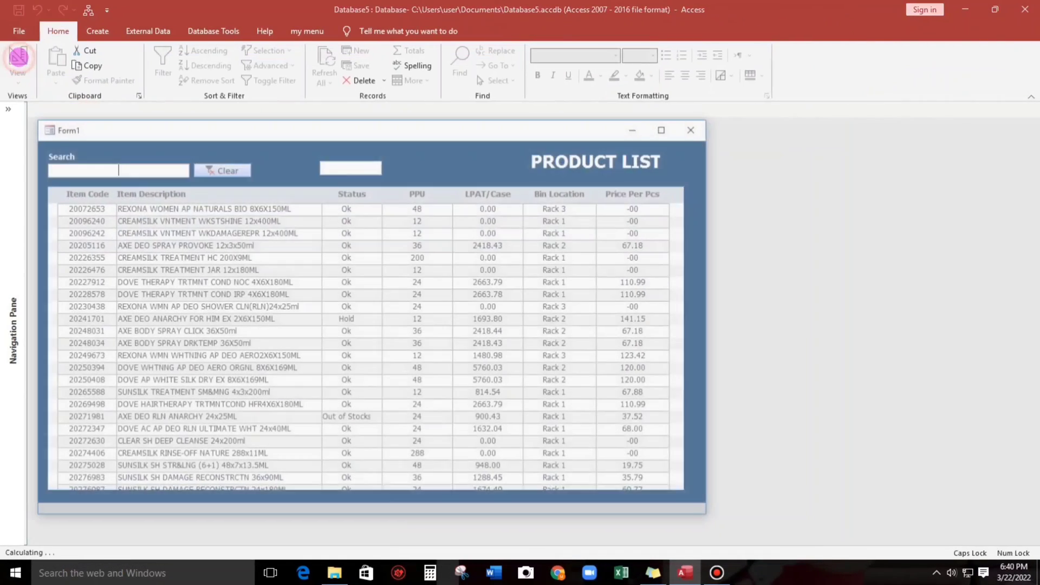
Return to Design View and set the border style of all the subform's detail text boxes to Transparent.
right_click(424, 159)
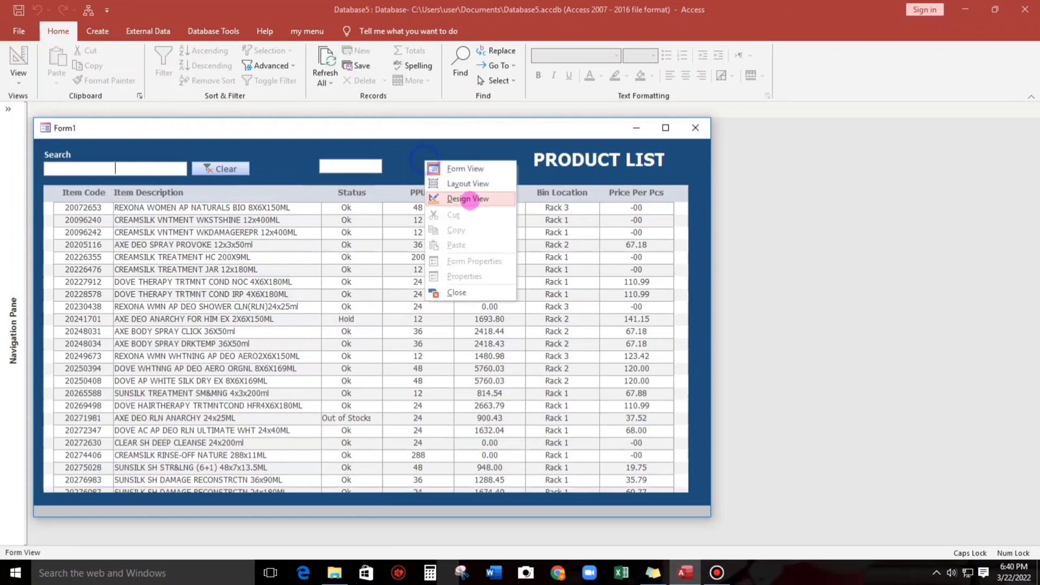
left_click(468, 199)
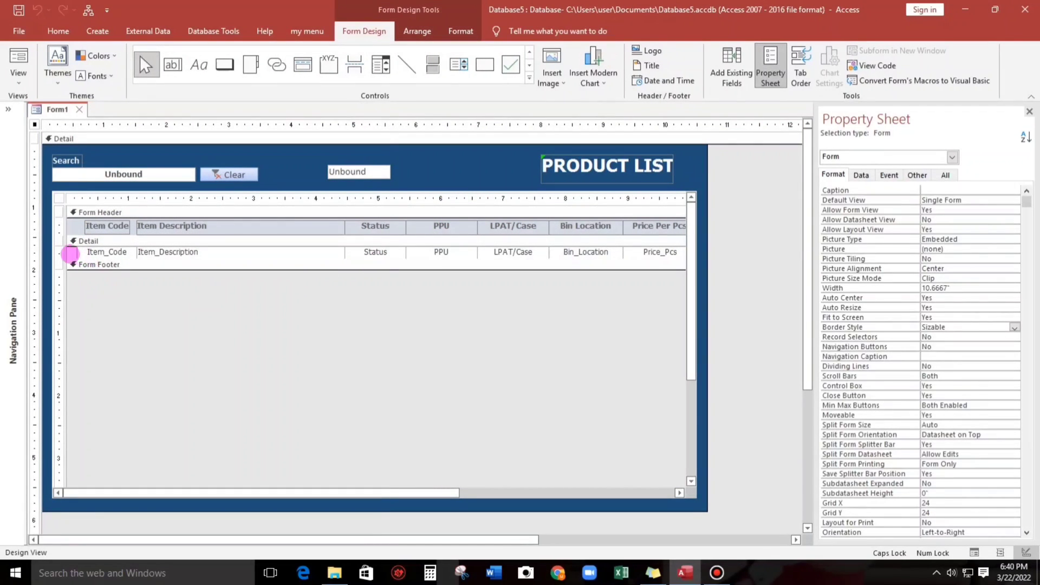
left_click(67, 251)
left_click_drag(67, 251, 570, 255)
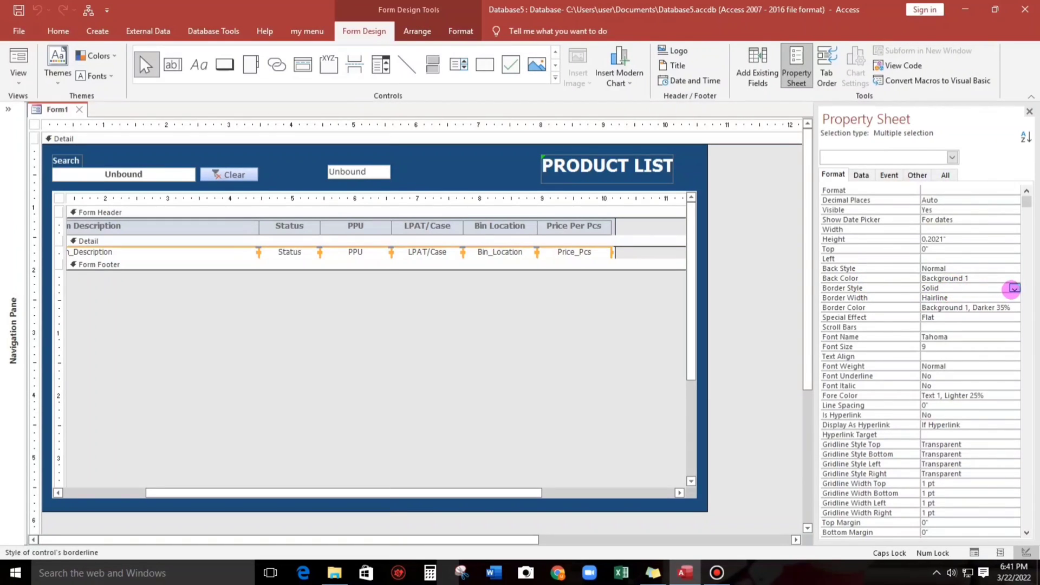
left_click(1013, 289)
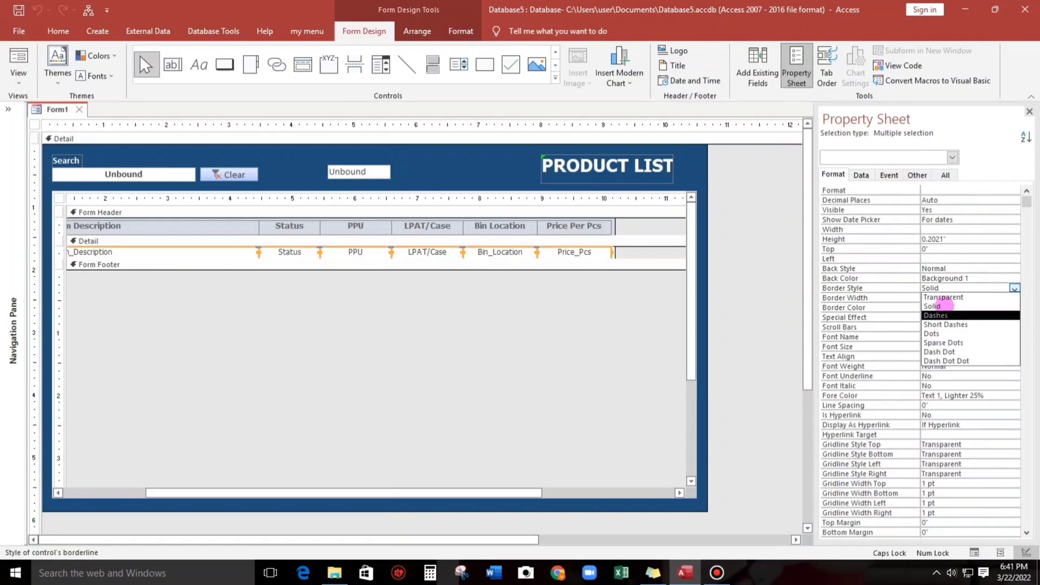
left_click(944, 298)
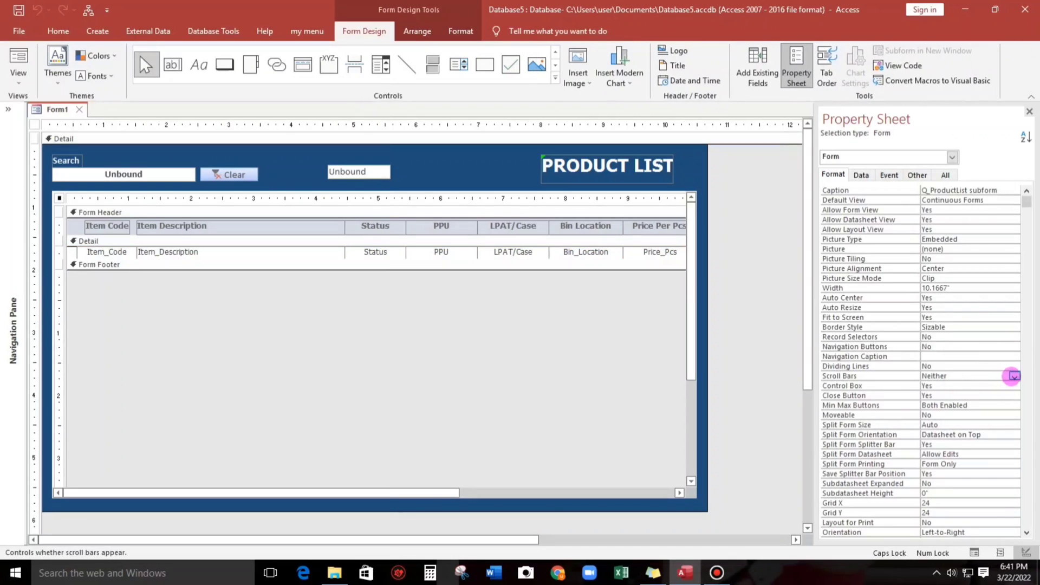
Set the subform's Scroll Bars property to Both and check the product list's scrolling in Form View.
left_click(1013, 376)
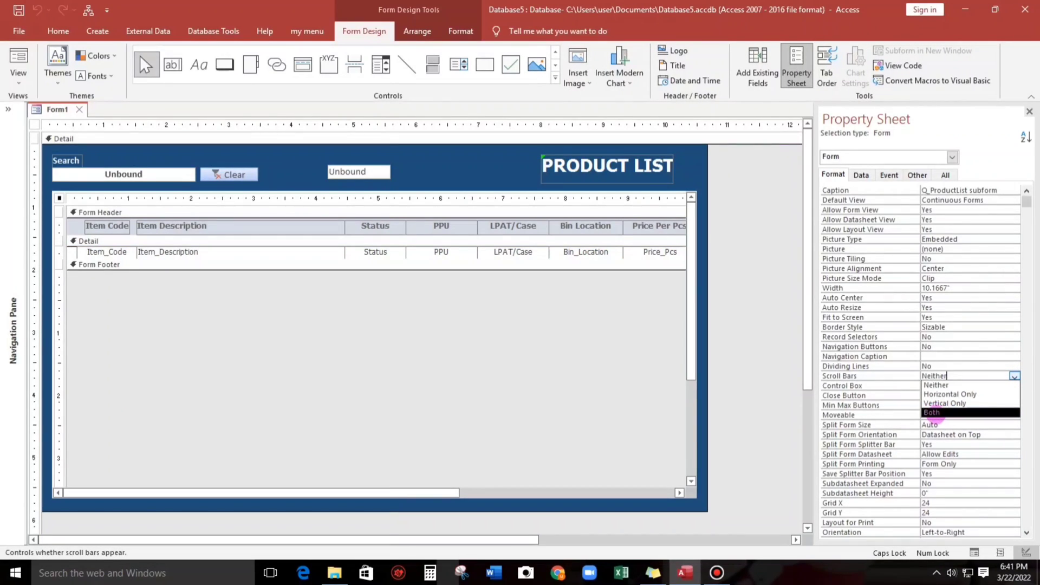
left_click(932, 411)
left_click(940, 395)
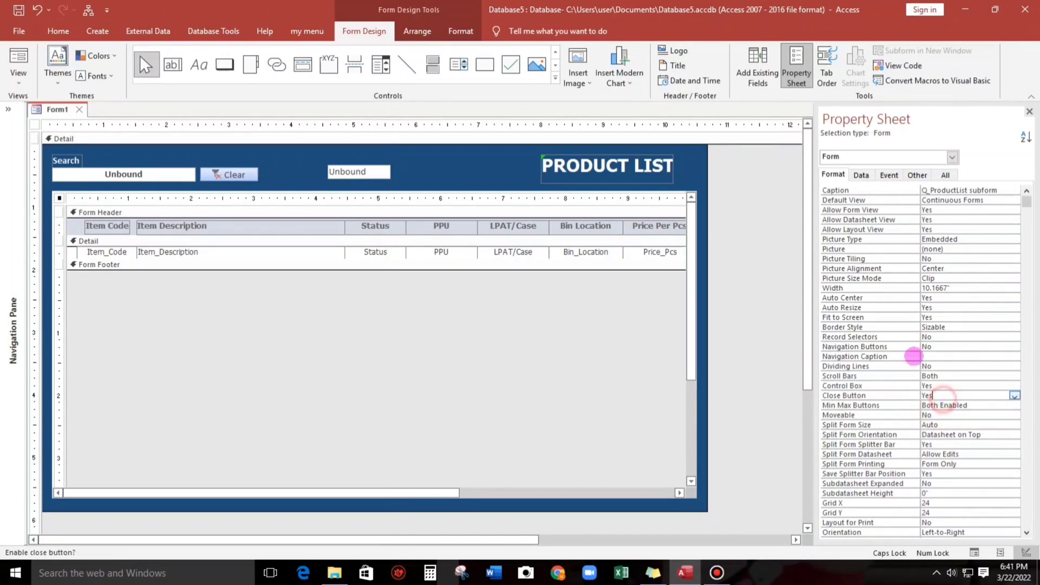
left_click(7, 58)
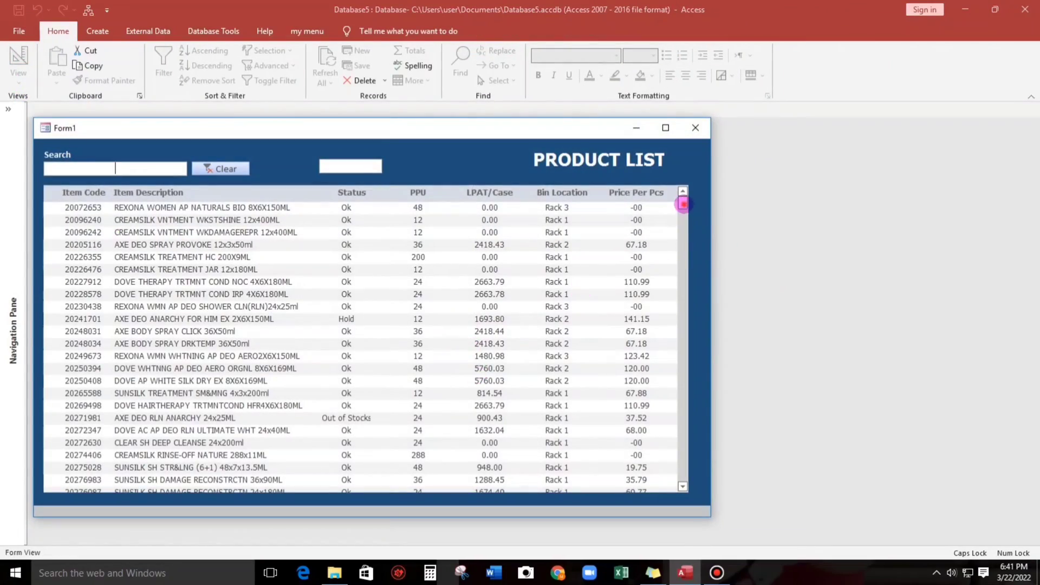
mouse_move(683, 204)
left_mouse_down()
mouse_move(668, 317)
mouse_move(665, 201)
left_mouse_up()
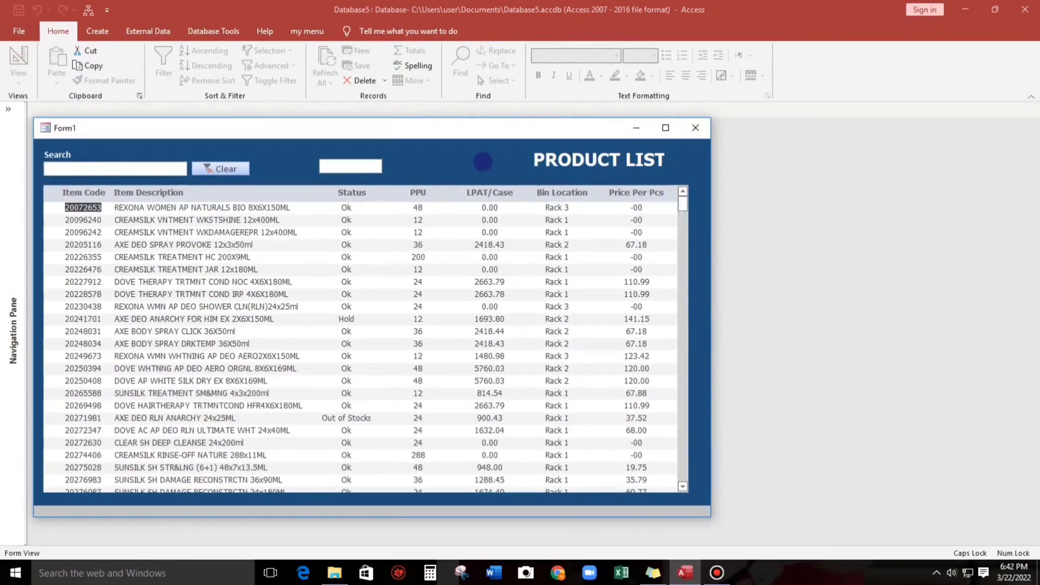
Return to Design View, set the main form's Scroll Bars property to Neither and preview the form.
right_click(482, 162)
left_click(505, 197)
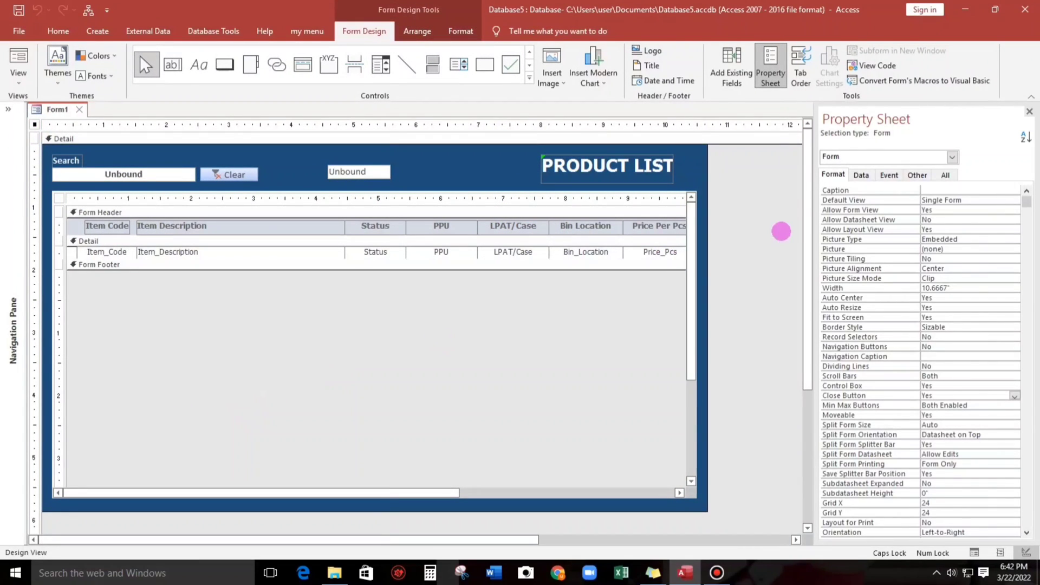
left_click(947, 375)
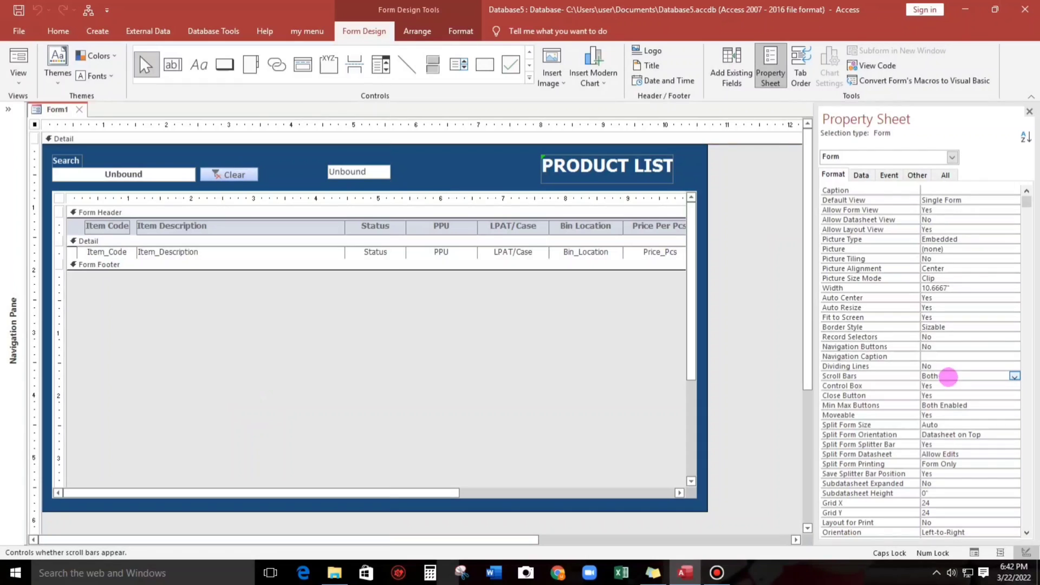
left_click(1014, 376)
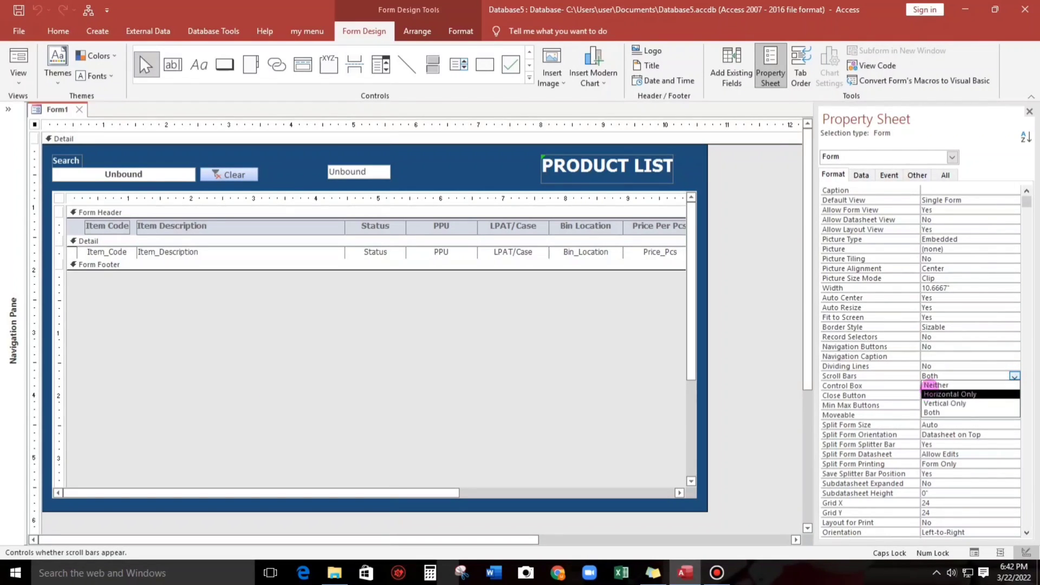
left_click(929, 384)
left_click(945, 386)
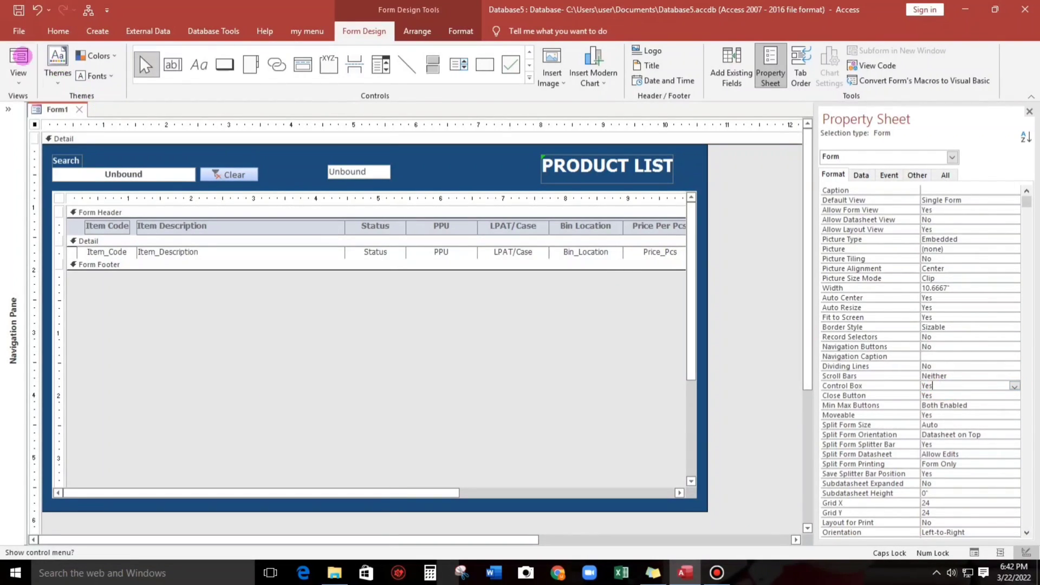
left_click(19, 55)
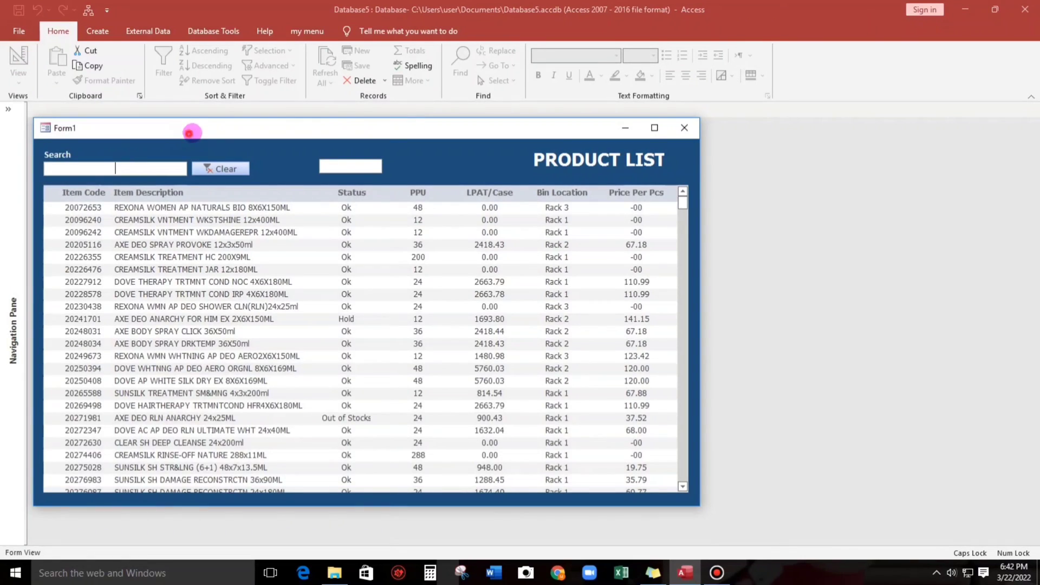
Return to Design View and set the back color of the subform's Form Header section to teal #3B8194.
left_click_drag(189, 134, 263, 133)
right_click(341, 155)
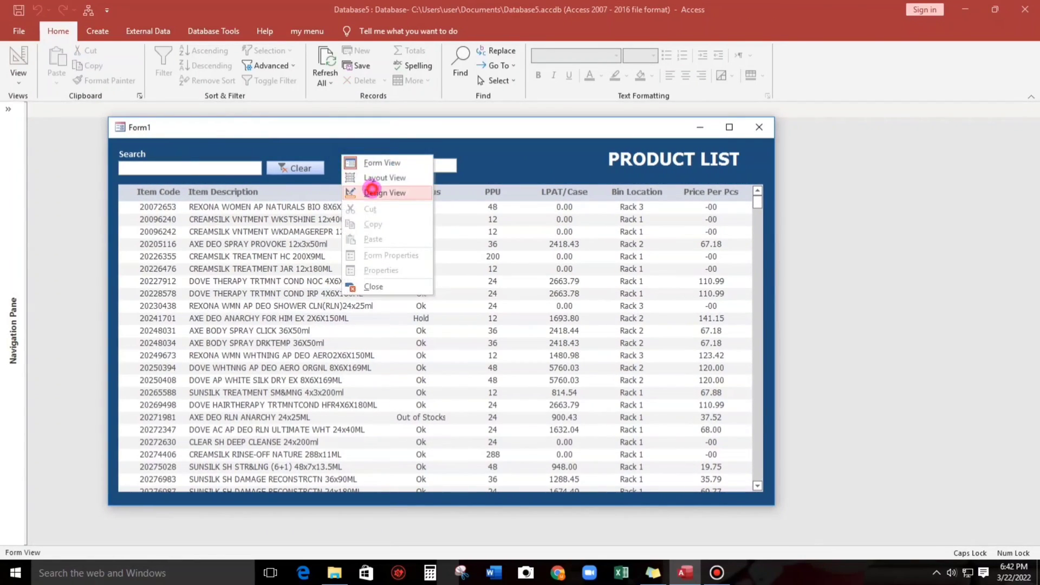
left_click(372, 191)
left_click(72, 225)
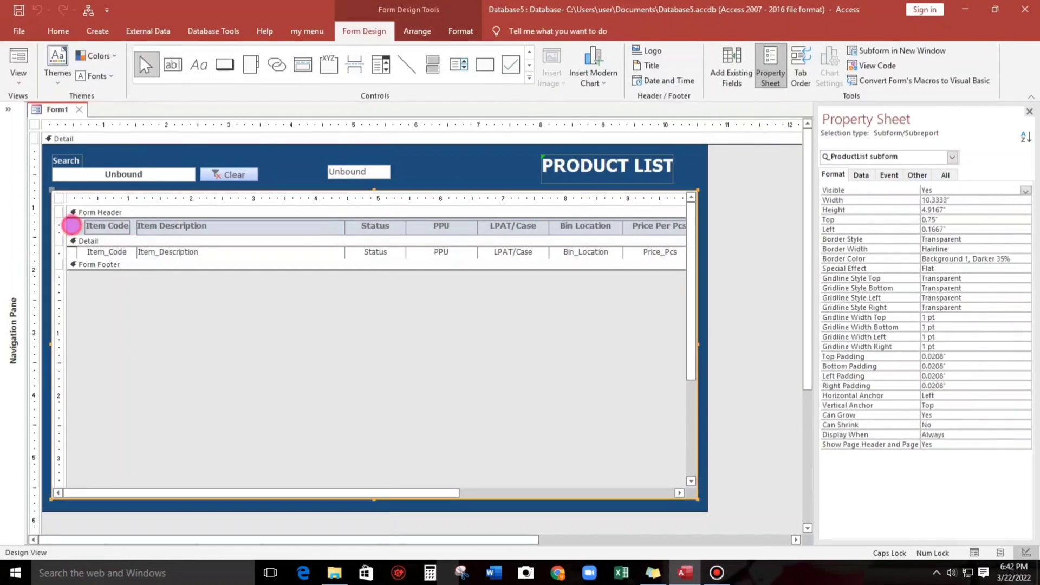
left_click(71, 225)
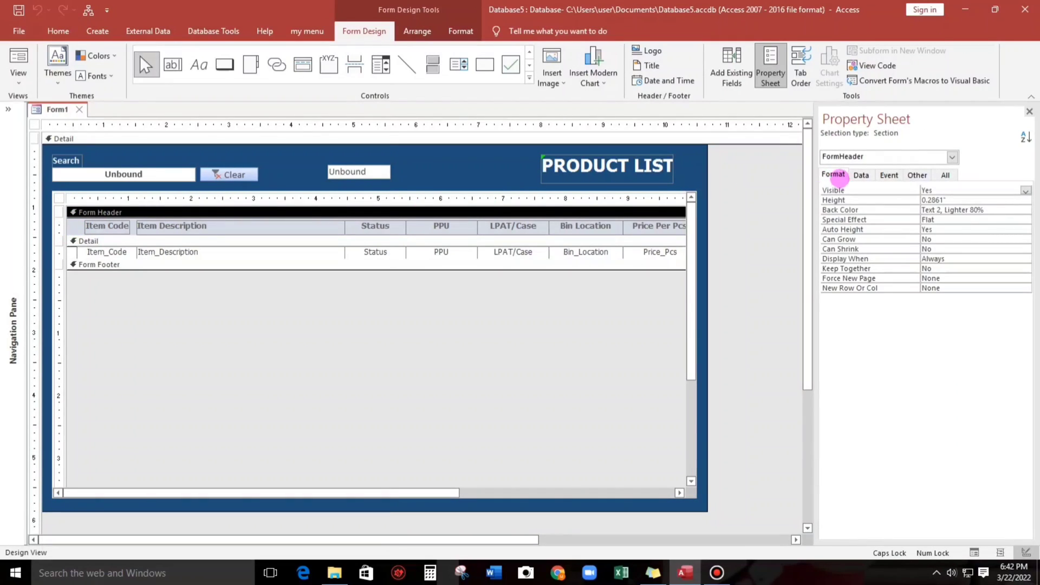
left_click(58, 31)
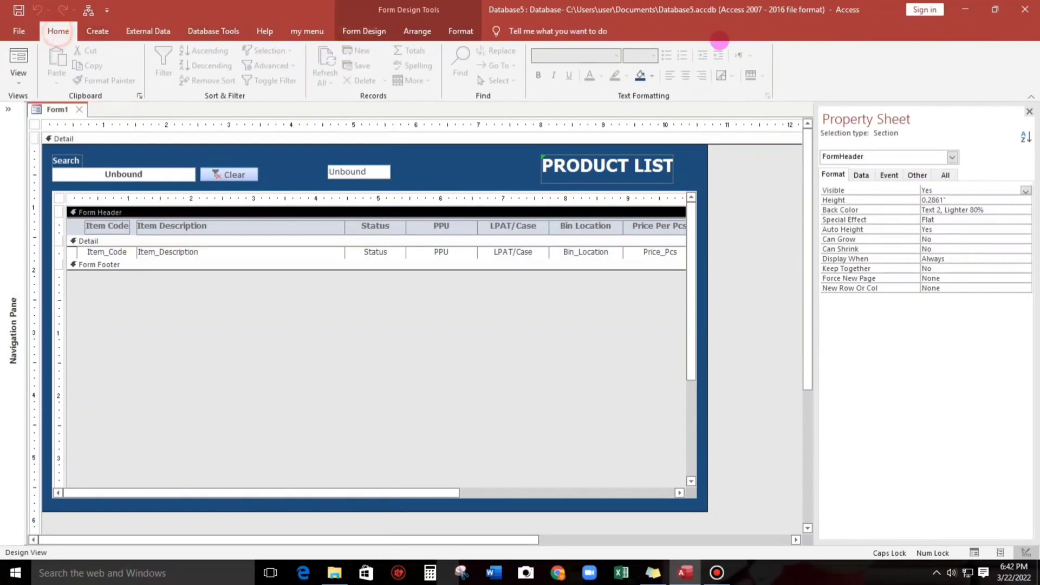
left_click(652, 76)
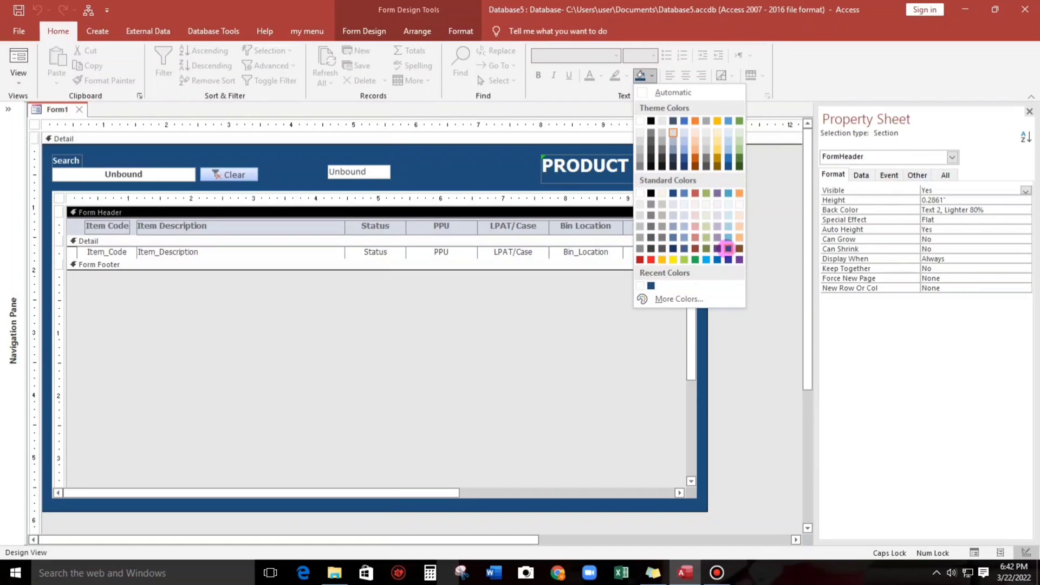
left_click(728, 249)
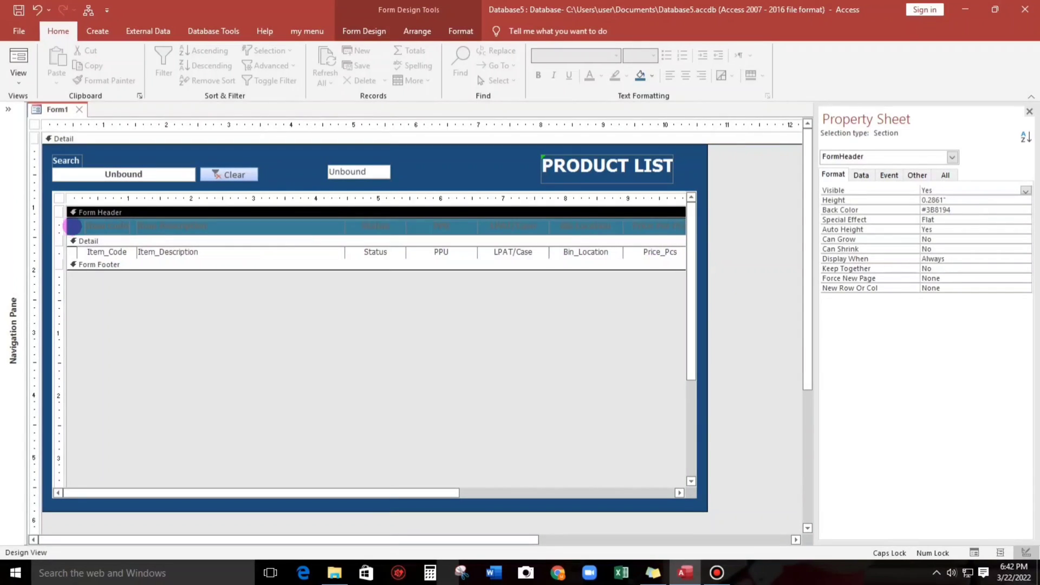
Set the font color of all the subform's header labels to white and check the scrolling product list in Form View.
left_click(61, 226)
left_click_drag(199, 225, 684, 225)
left_click(588, 76)
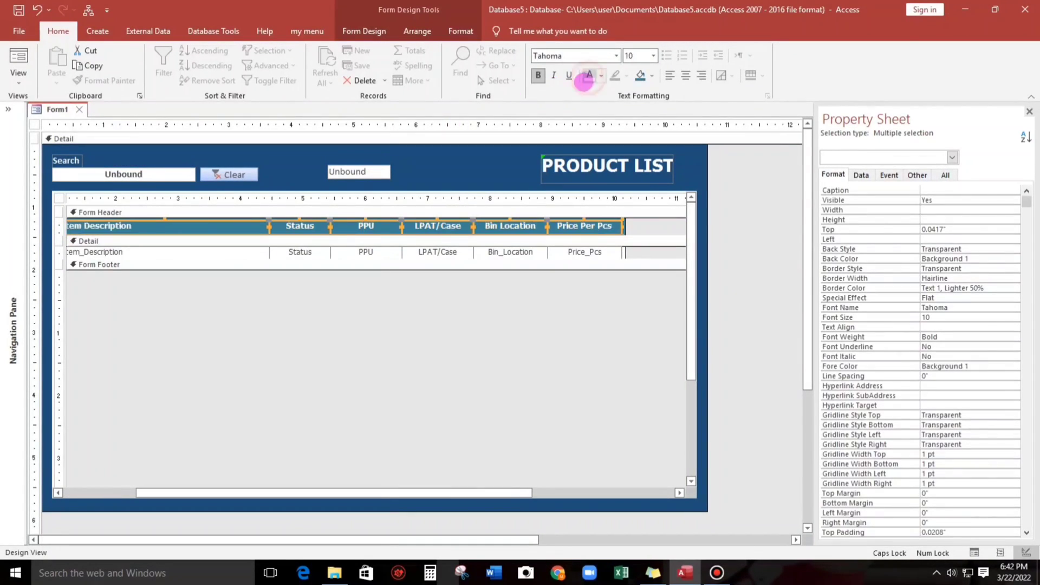
left_click(30, 68)
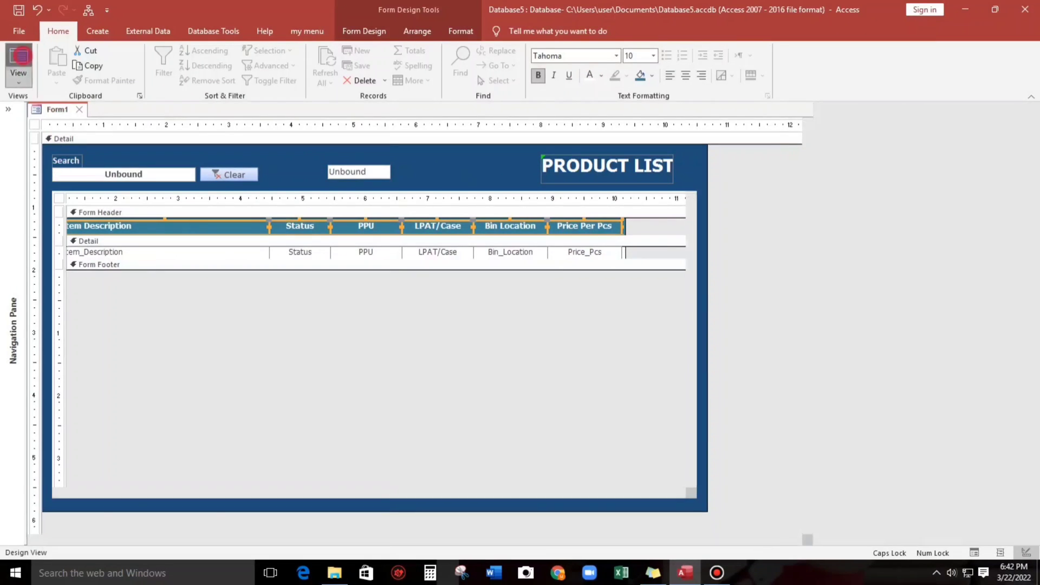
left_click_drag(123, 130, 135, 131)
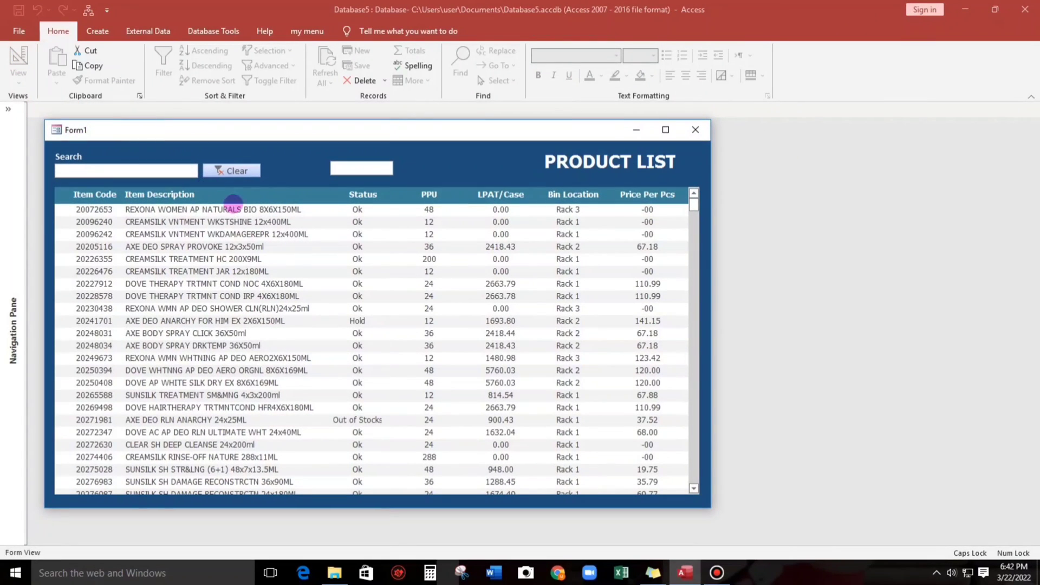
scroll(382, 304, "down", 3)
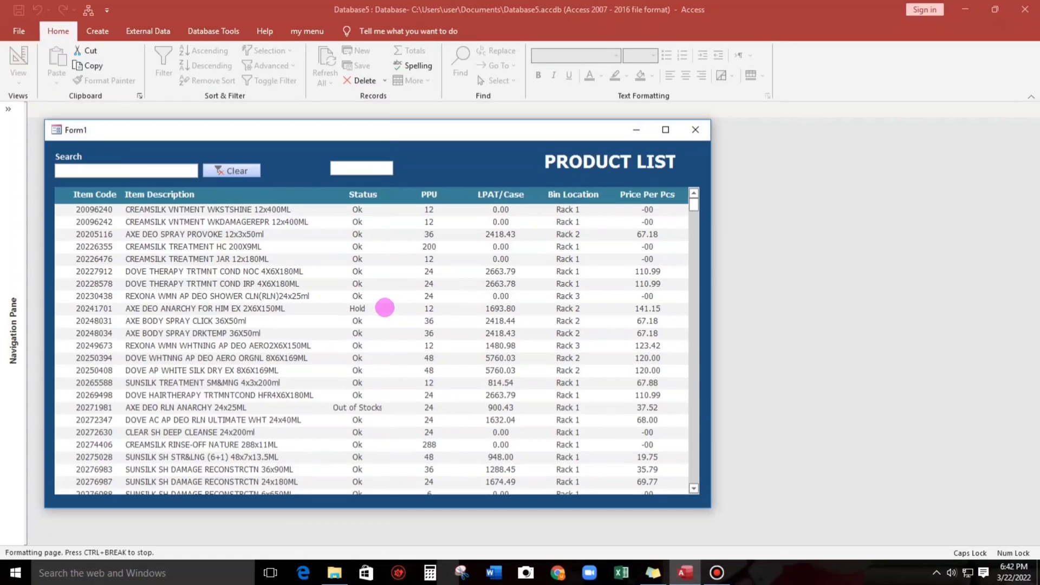
scroll(384, 307, "down", 3)
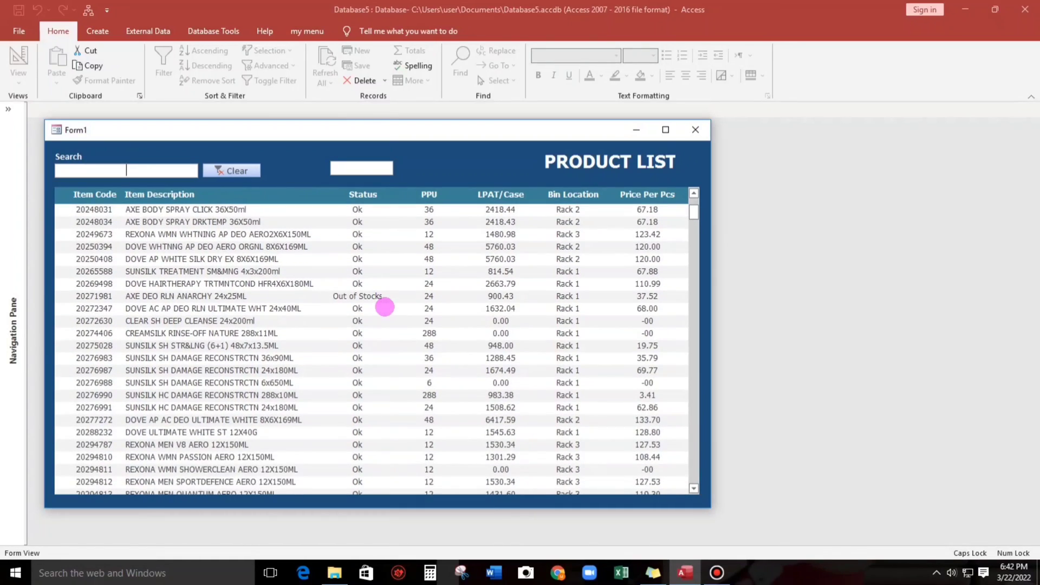
scroll(385, 308, "up", 2)
Return to Design View and extend the product list subform downward to a height of about 5.58".
right_click(421, 168)
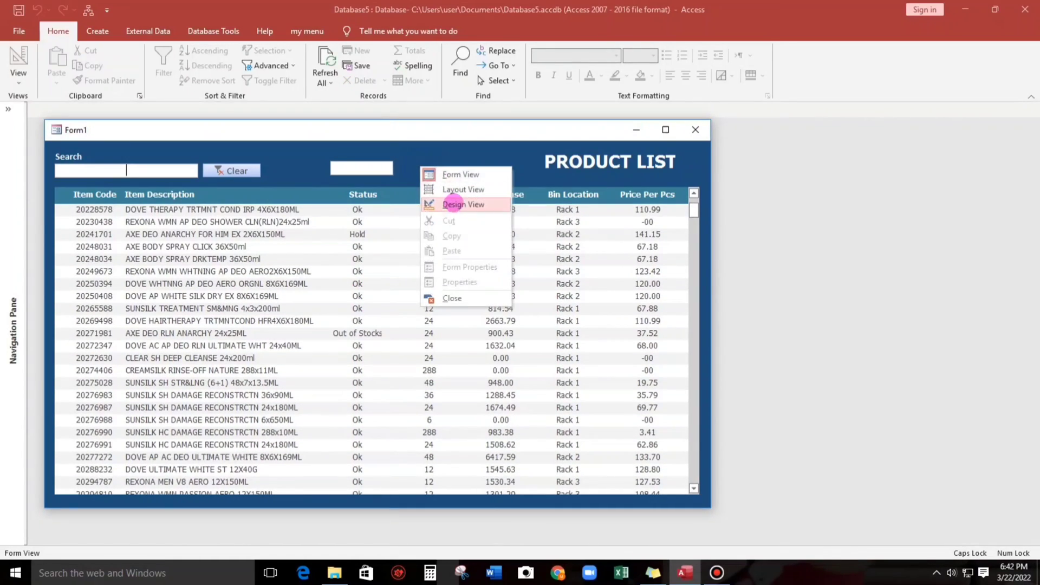
left_click(454, 204)
scroll(325, 415, "down", 3)
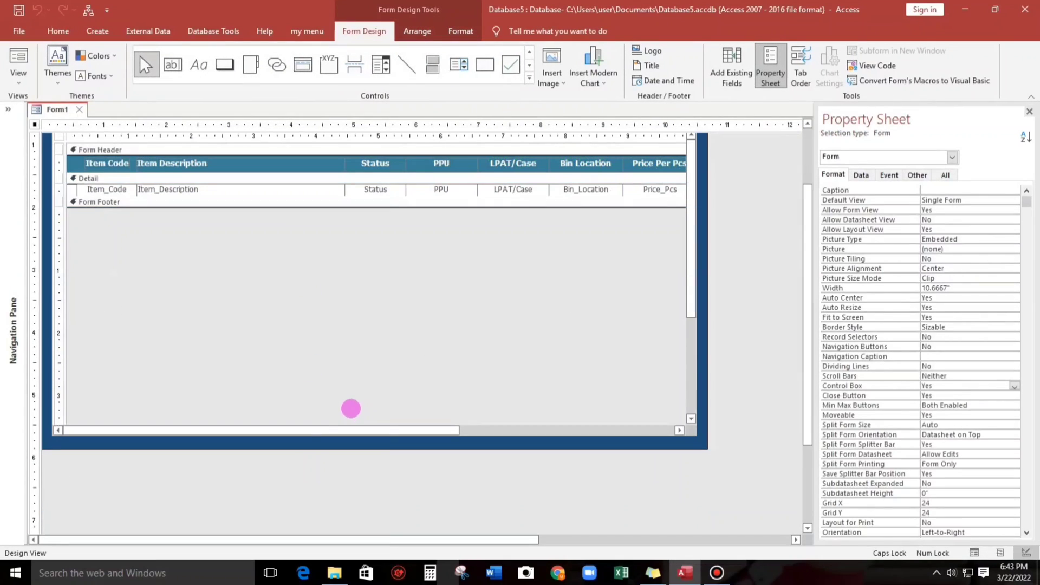
mouse_move(271, 447)
left_mouse_down()
mouse_move(272, 486)
mouse_move(282, 426)
left_mouse_up()
left_click_drag(376, 434, 374, 478)
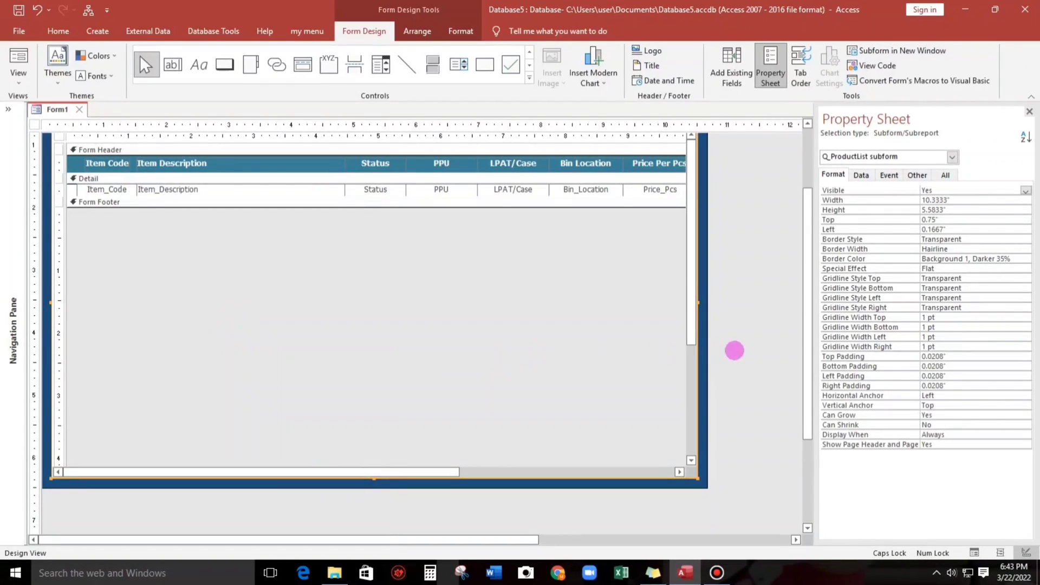
Create an On Change event procedure for the SearchBox text box with the Code Builder.
left_click_drag(808, 322, 778, 225)
left_click(917, 174)
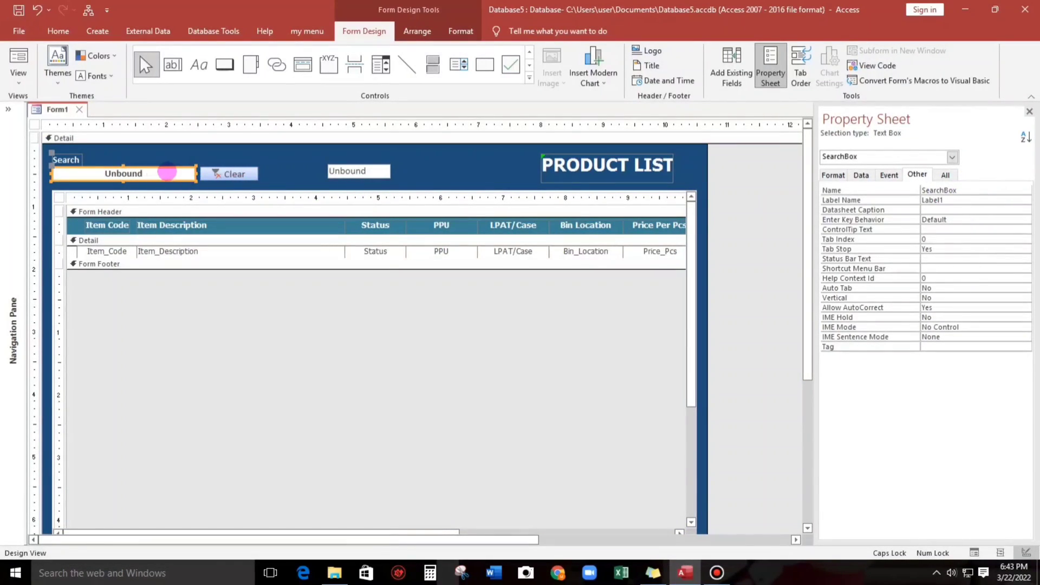
left_click(887, 174)
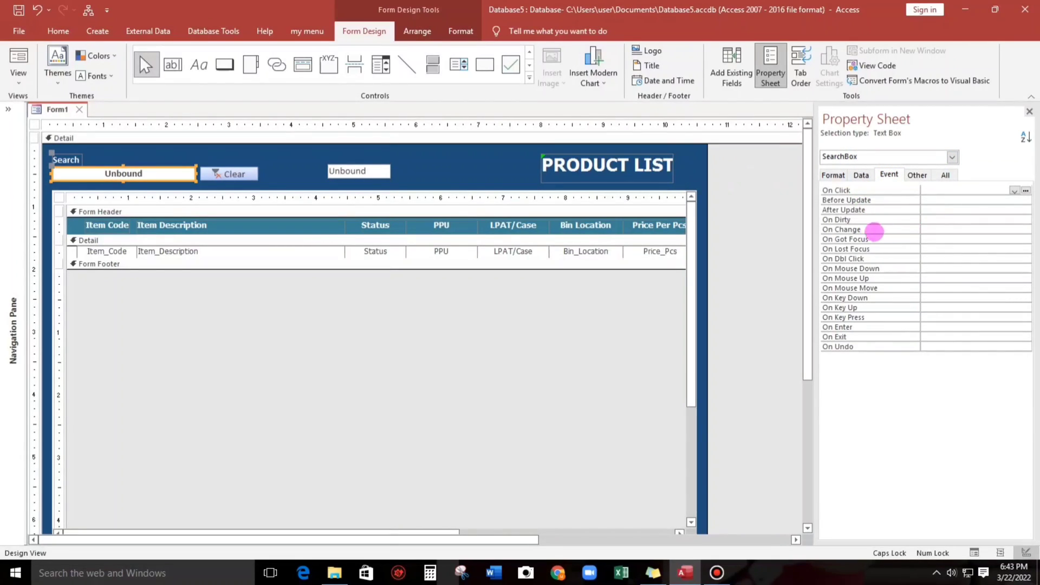
left_click(946, 230)
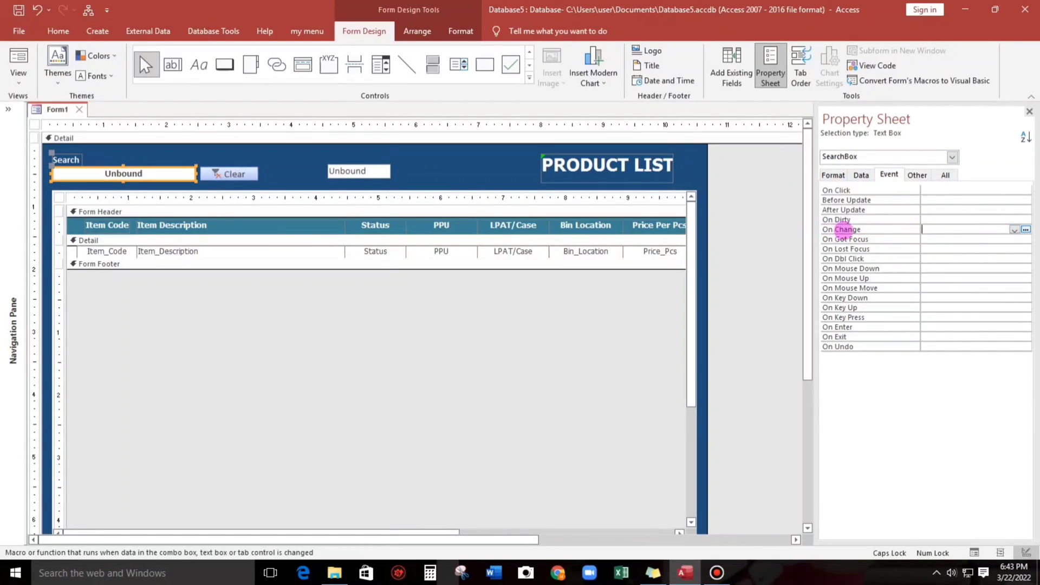
left_click(1026, 228)
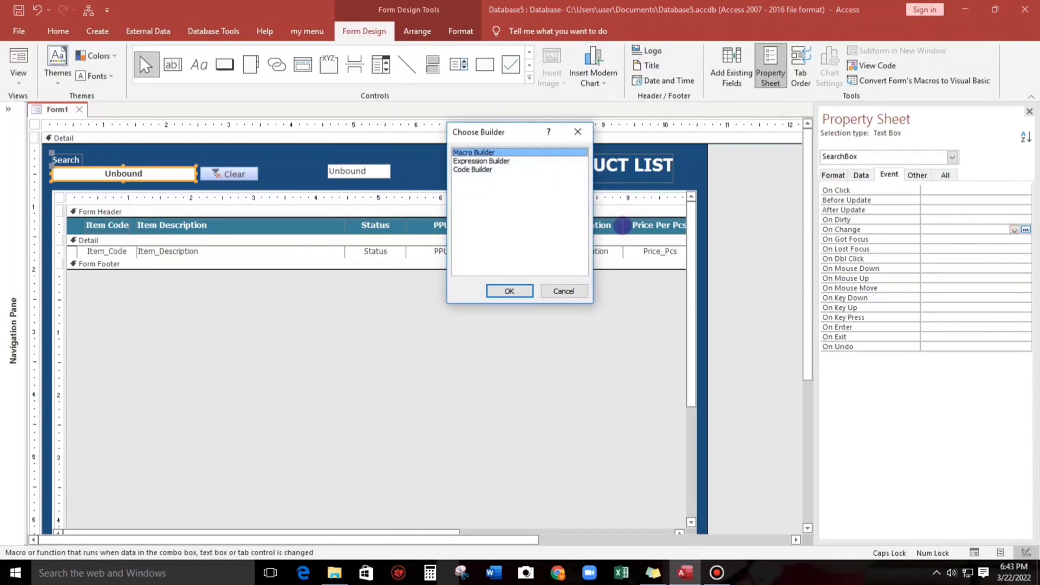
double_click(468, 169)
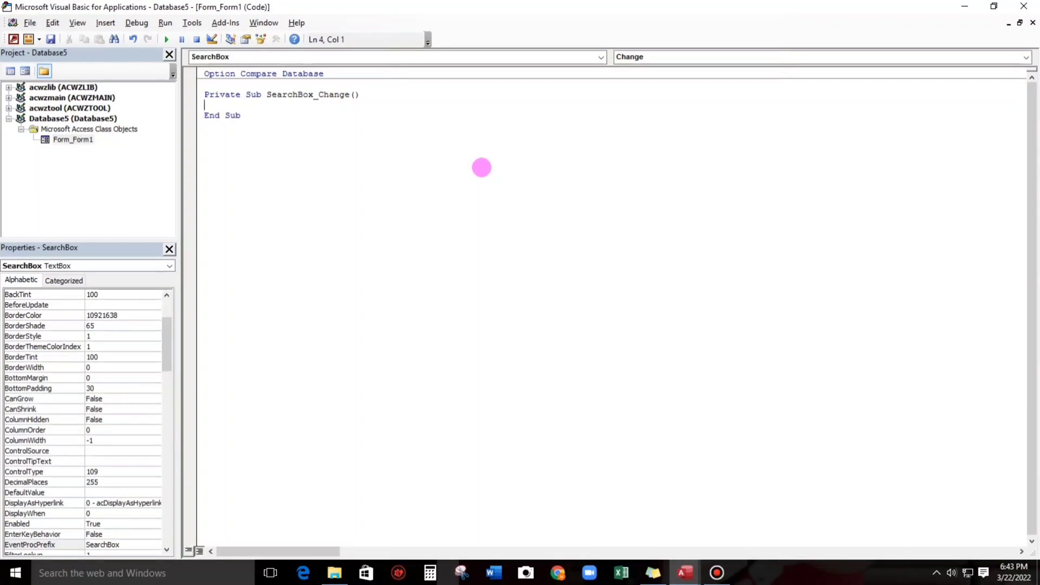
Check the name of the second unbound text box and begin the SearchBox_Change statement with Me.DummySearchBox =.
key("alt+F11")
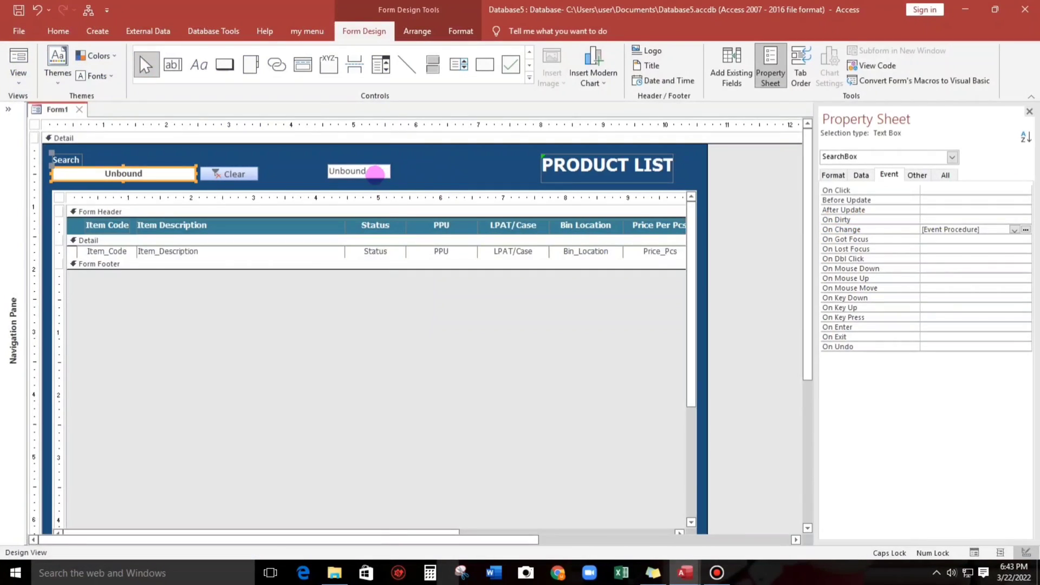
left_click(373, 172)
left_click(917, 175)
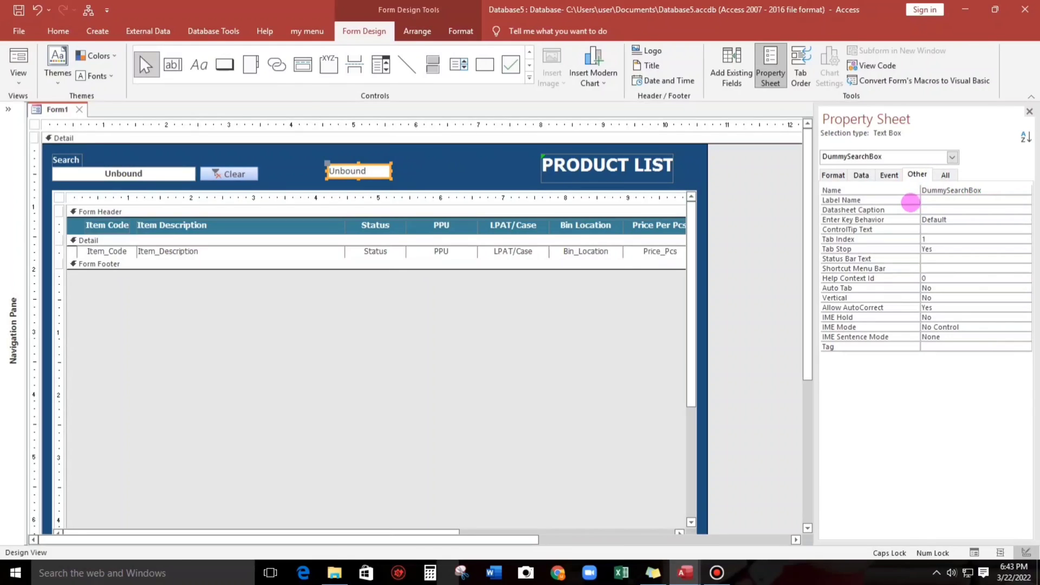
key("alt+F11")
type("ME.")
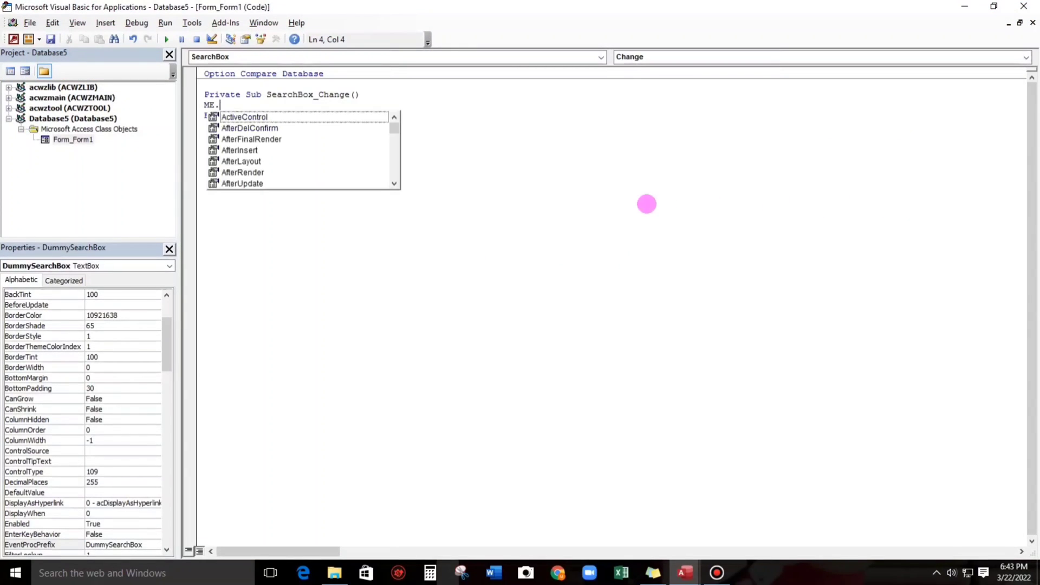
type("DUM")
key("Tab")
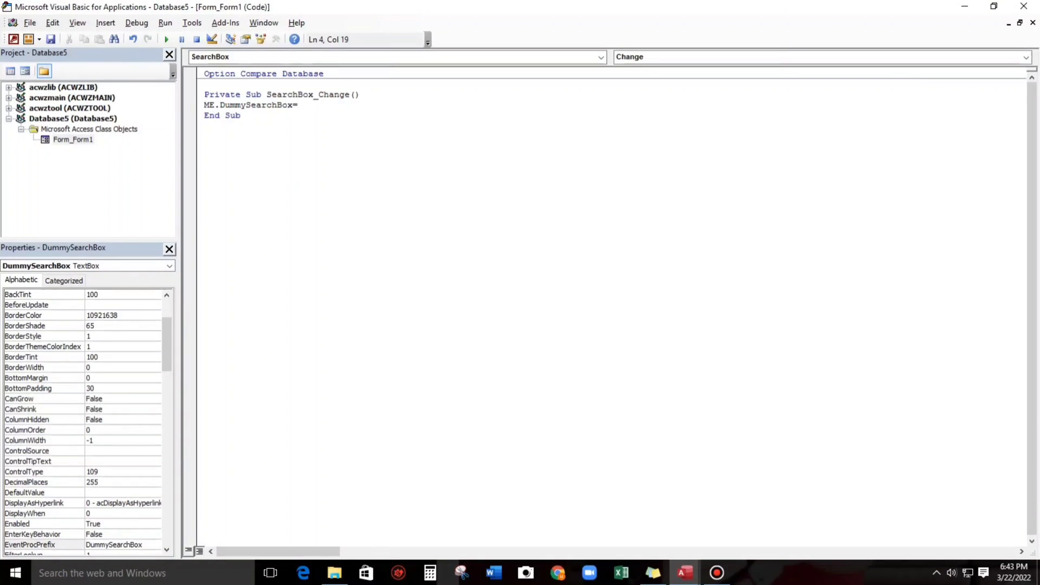
Check the search box's name and complete the assignment to DummySearchBox with Me.SearchBox.Text.
type("ME.")
key("alt+F11")
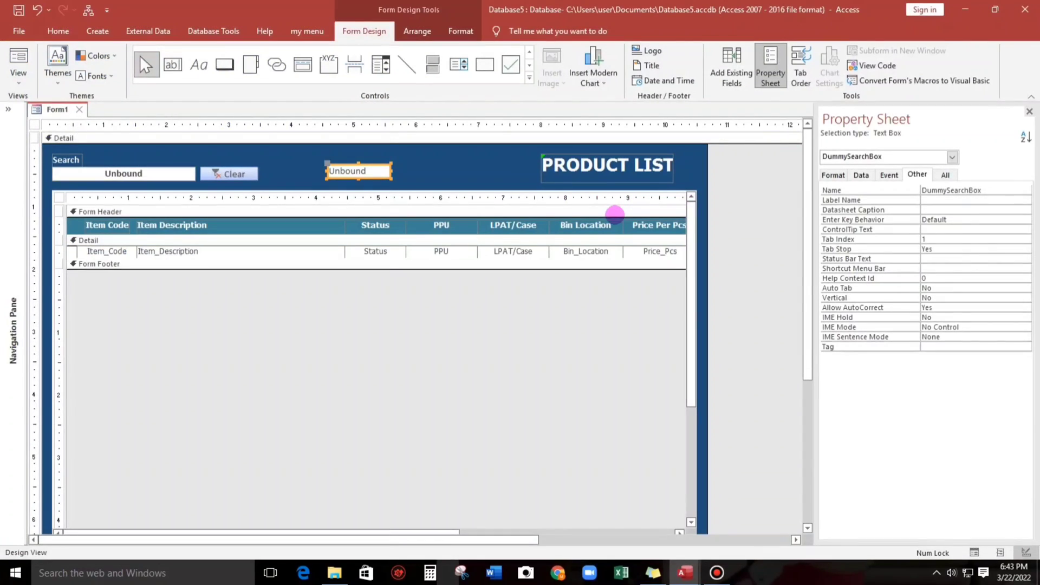
left_click(157, 174)
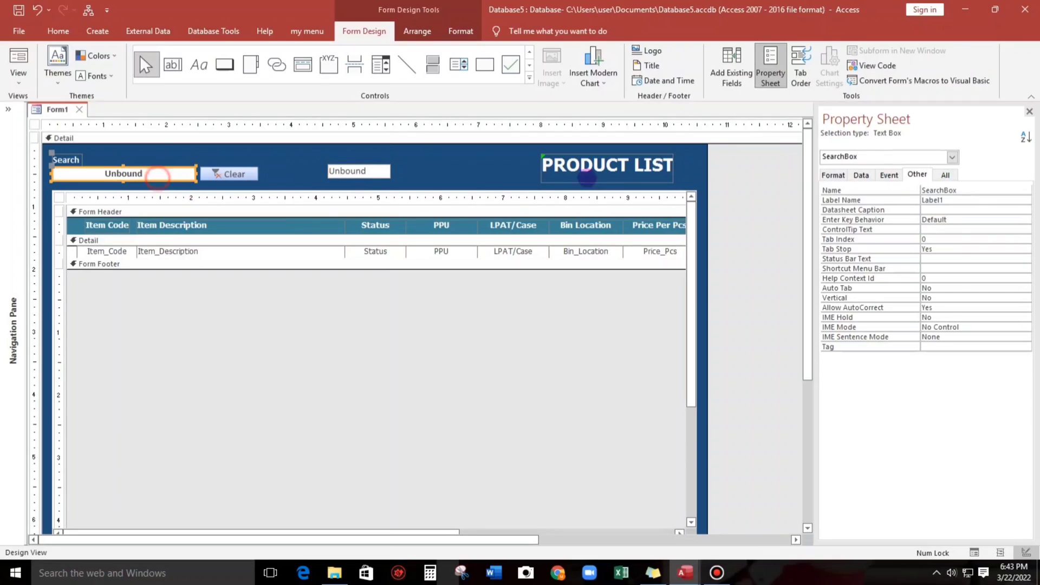
key("alt+F11")
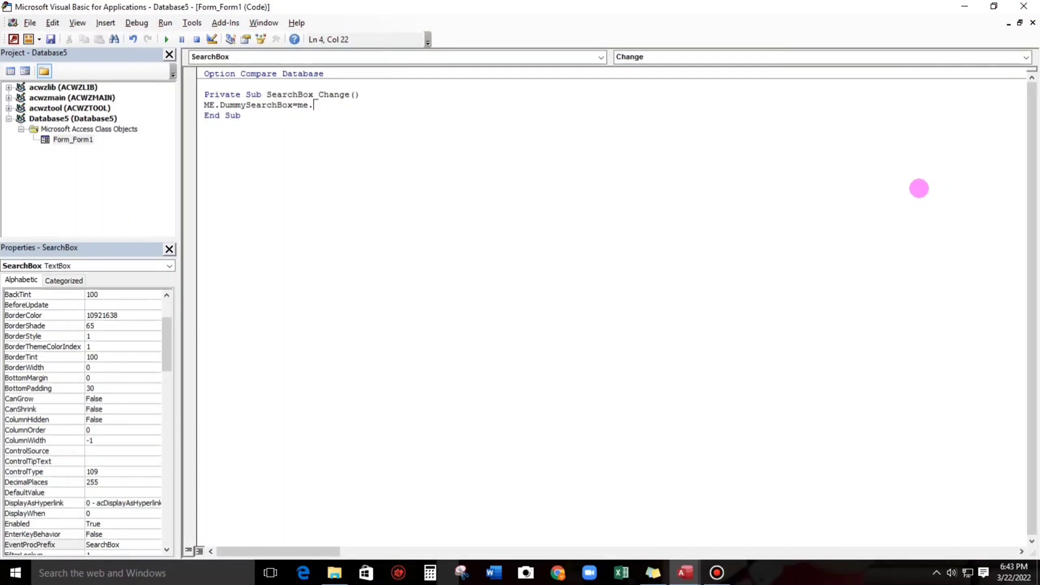
key("BackSpace")
type(".s")
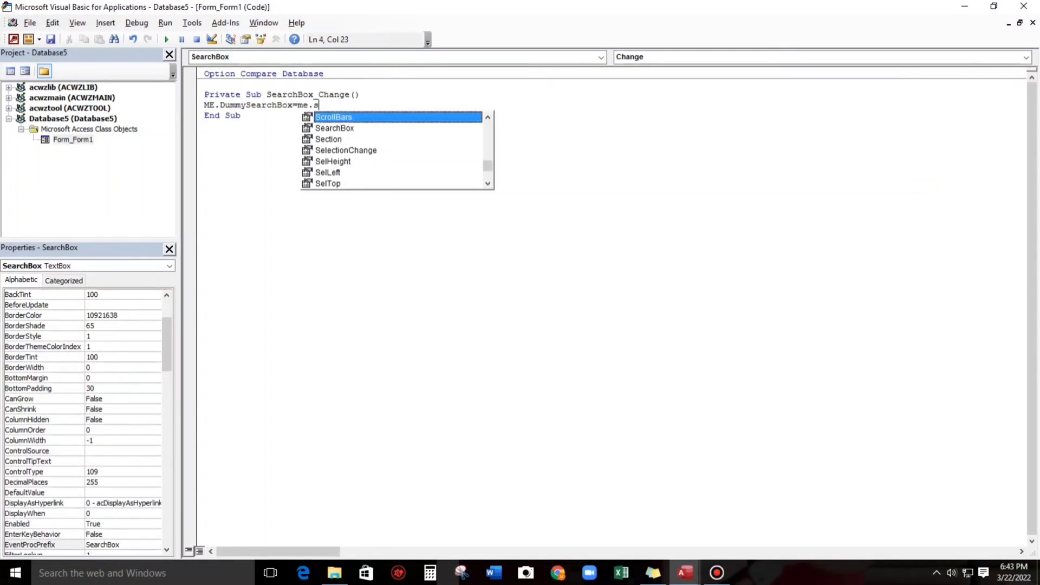
type("ear")
key("Tab")
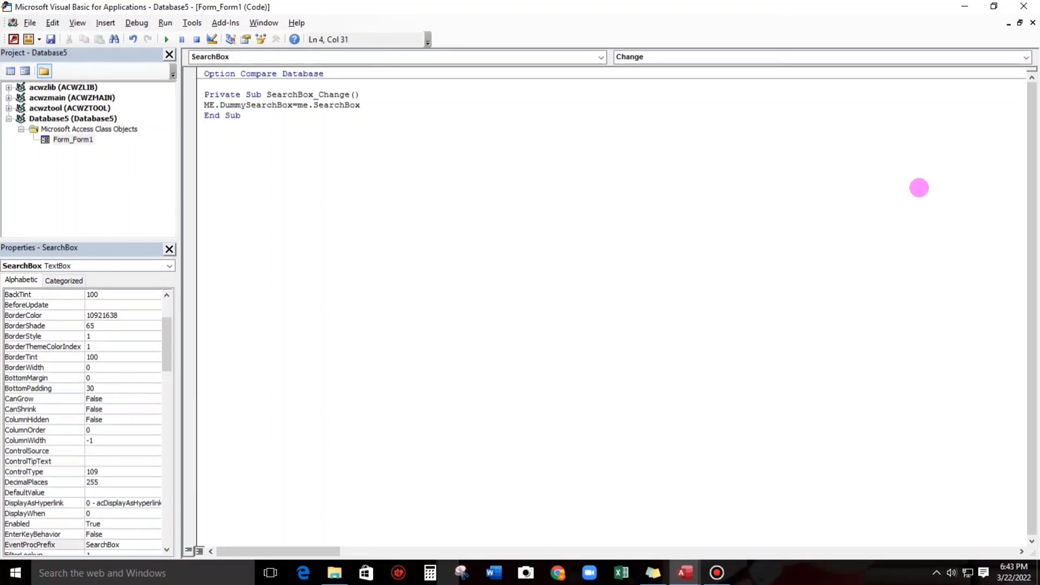
type(".Text")
key("Return")
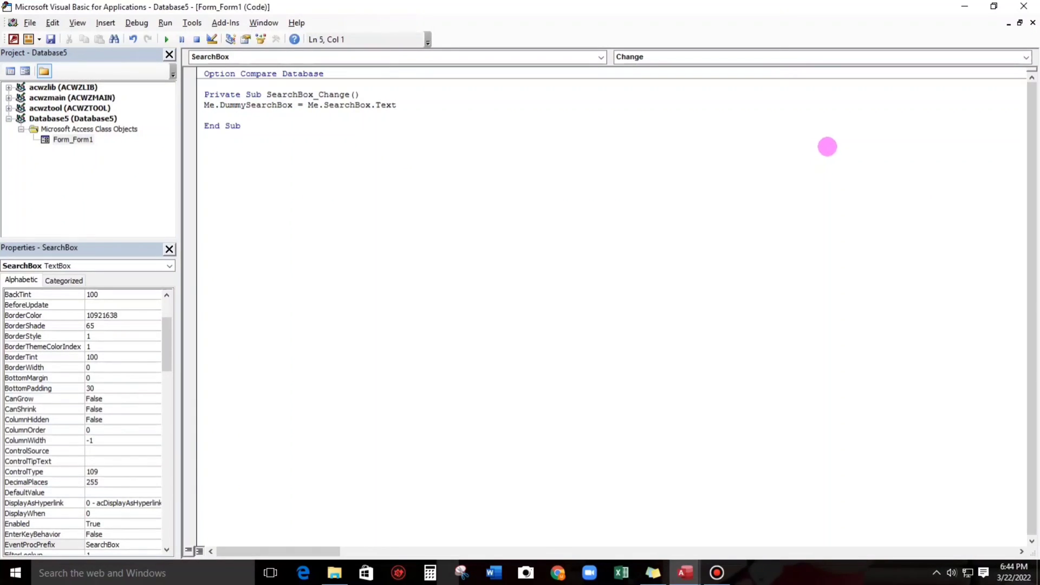
Close the code editor and test the search box in Form View by entering "rexon".
left_click(1023, 7)
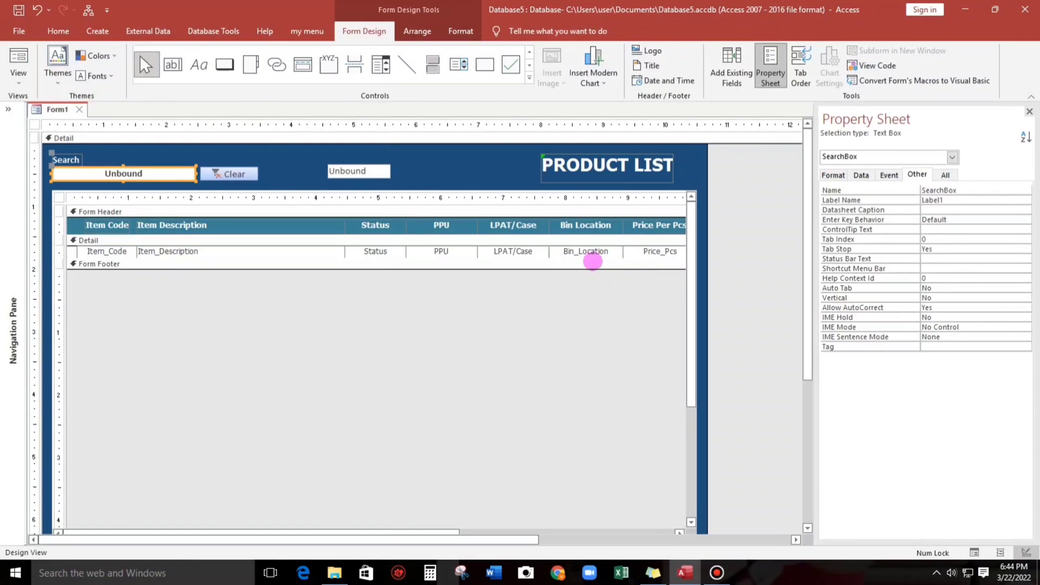
left_click(272, 169)
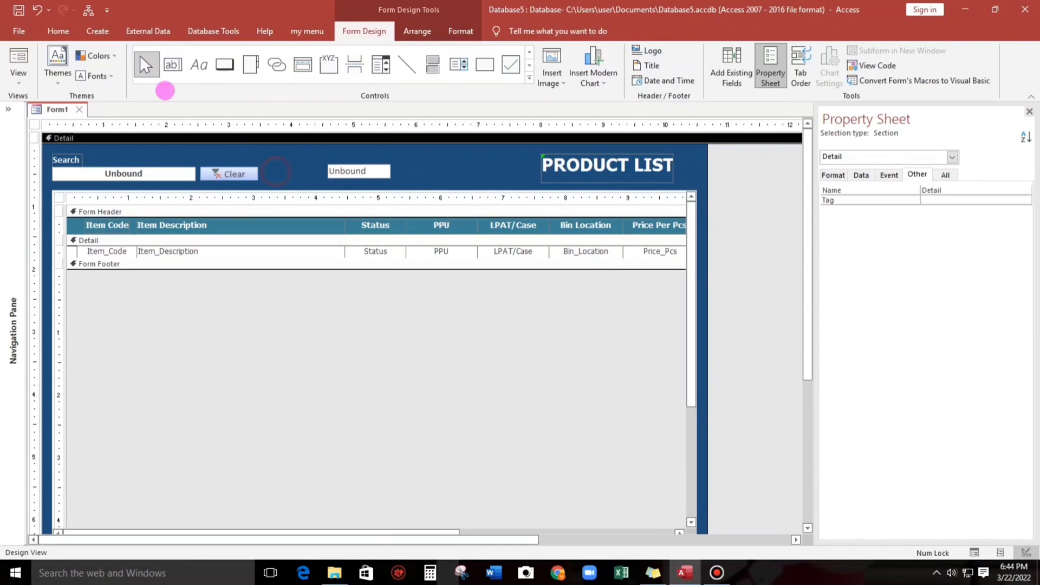
left_click(19, 60)
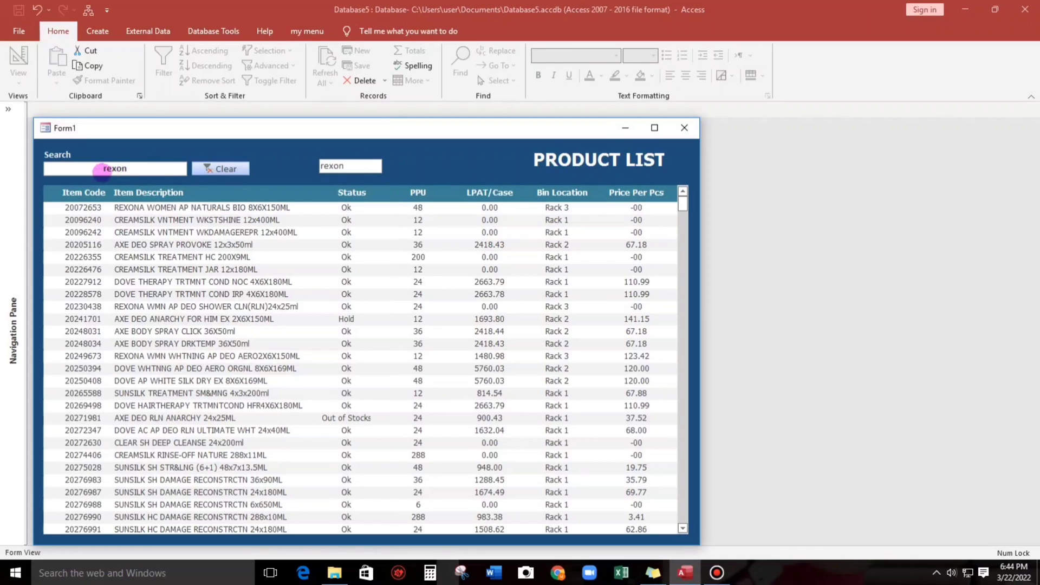
left_click(118, 168)
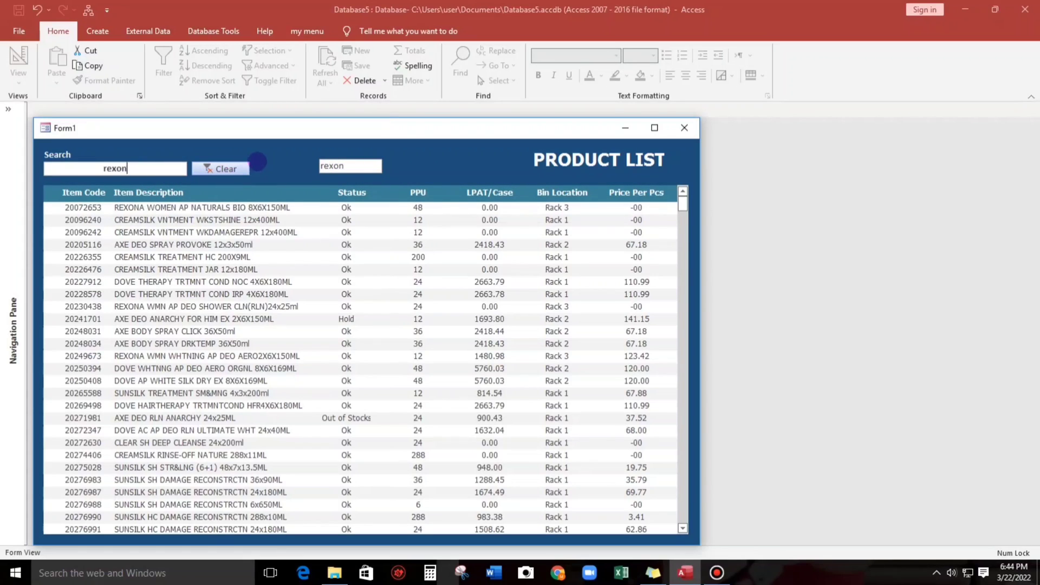
Return the form to Design View and create an On Click event procedure for the Clear button with the Code Builder.
right_click(258, 162)
left_click(285, 195)
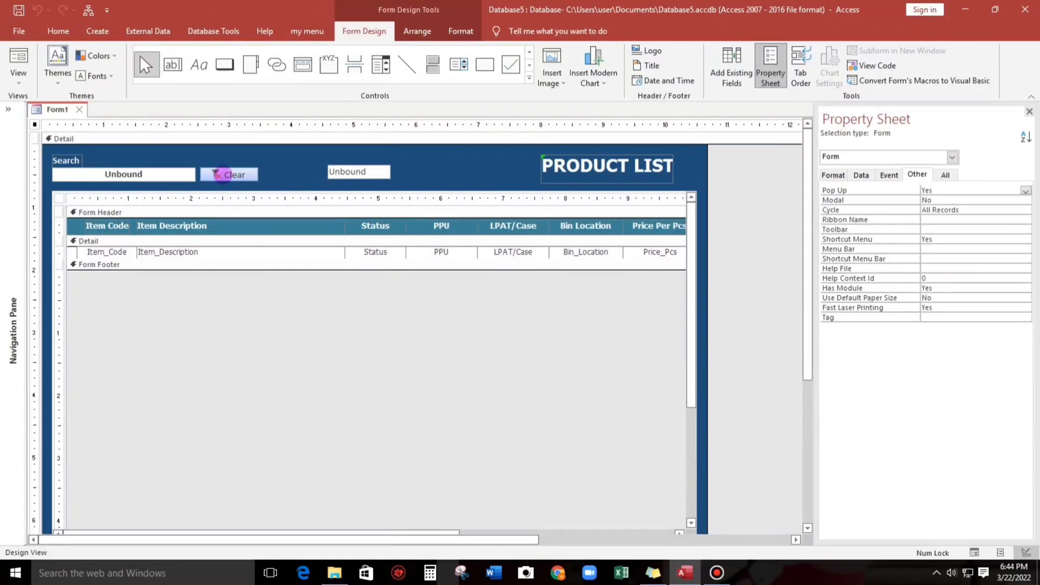
left_click(220, 179)
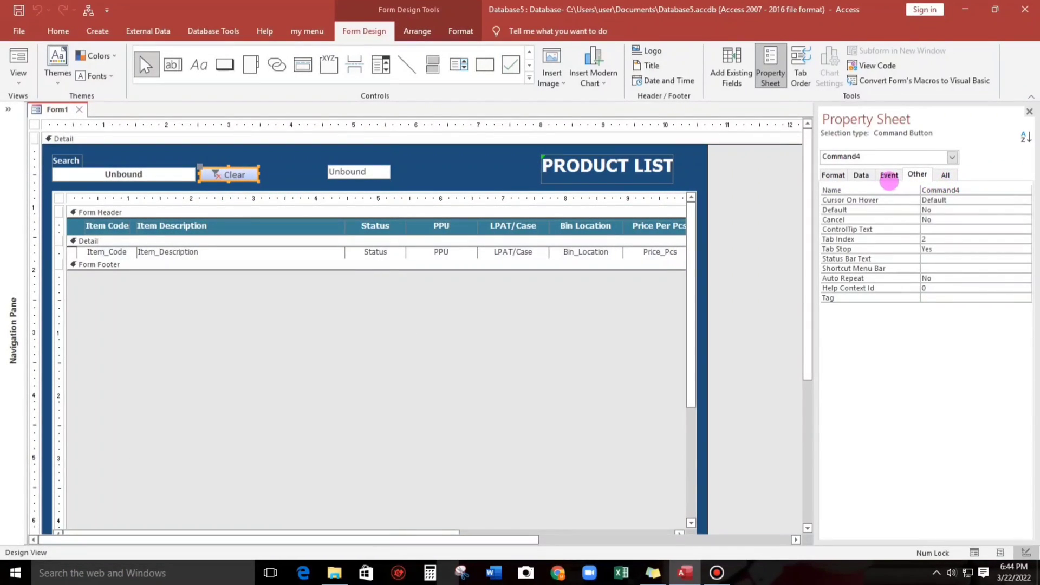
left_click(889, 175)
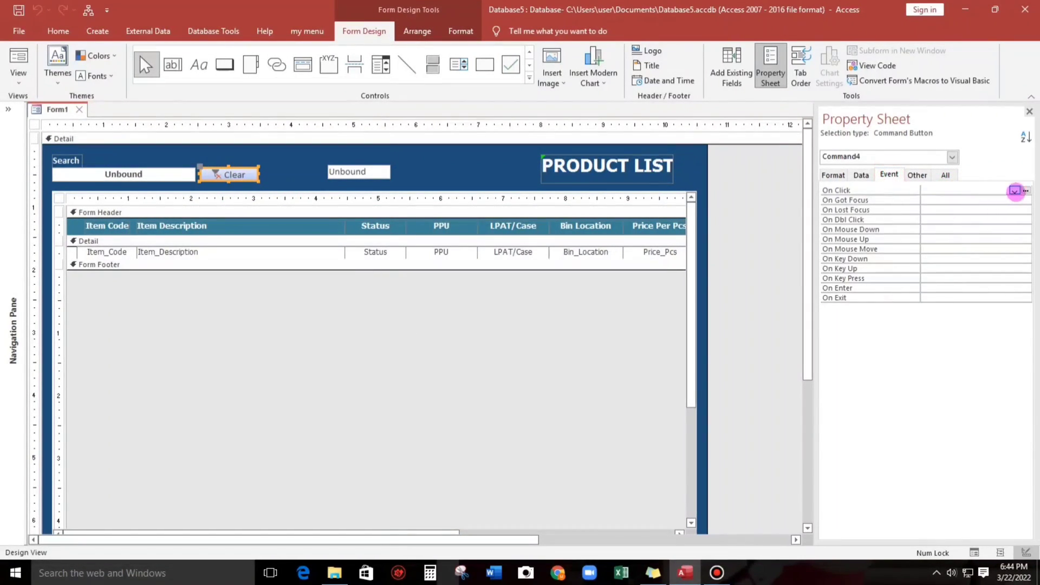
left_click(1023, 189)
key("Down")
key("Down")
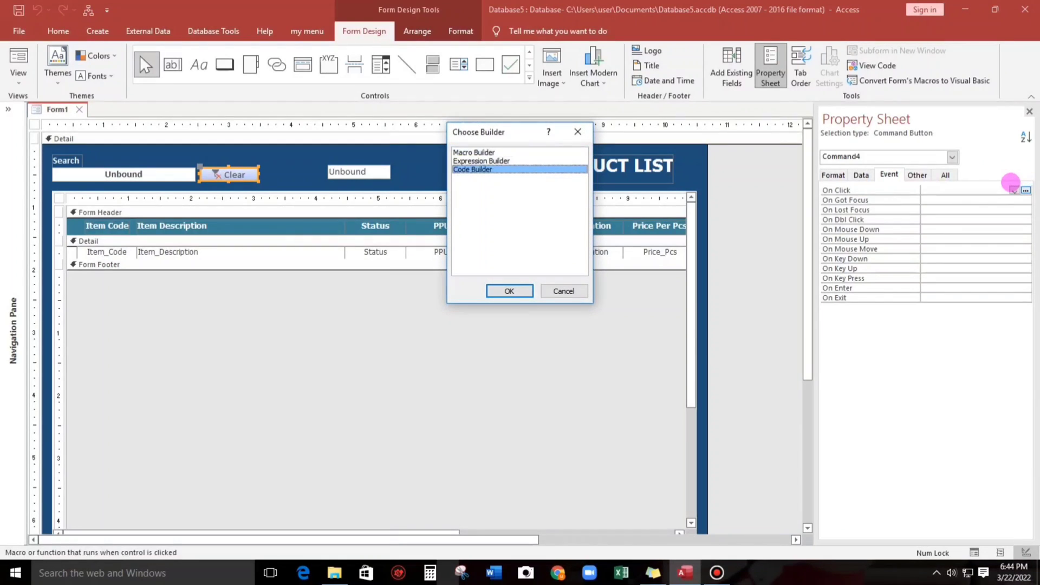
key("Return")
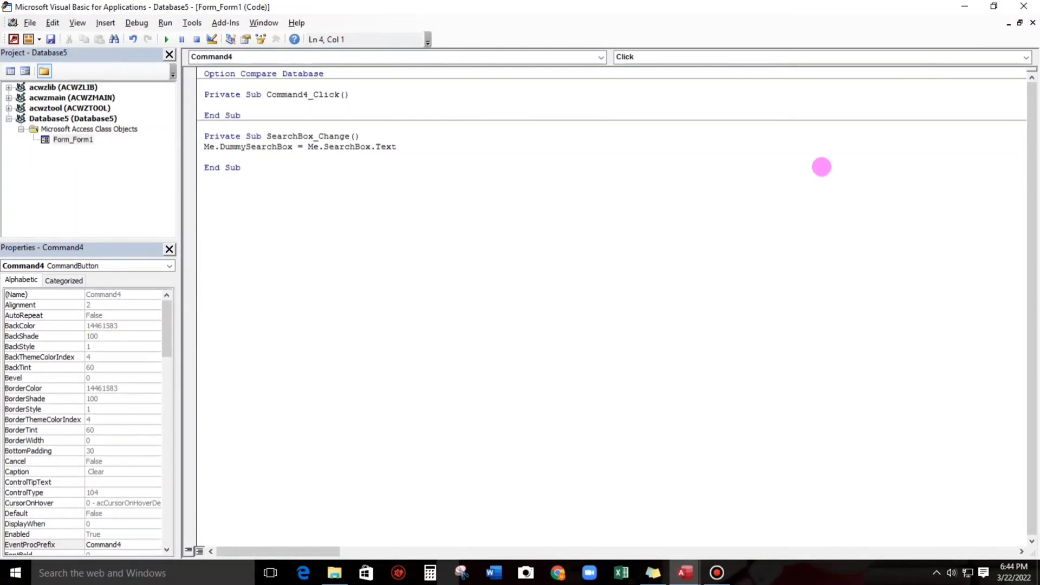
Check the search box's name and add Me.SearchBox = "" to the Command4_Click procedure.
key("alt+F11")
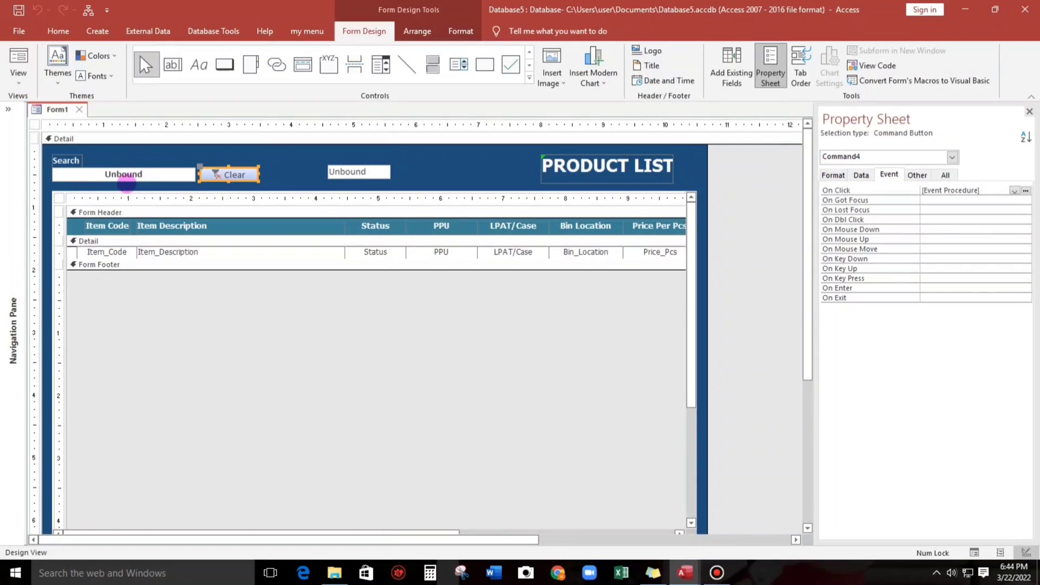
left_click(124, 178)
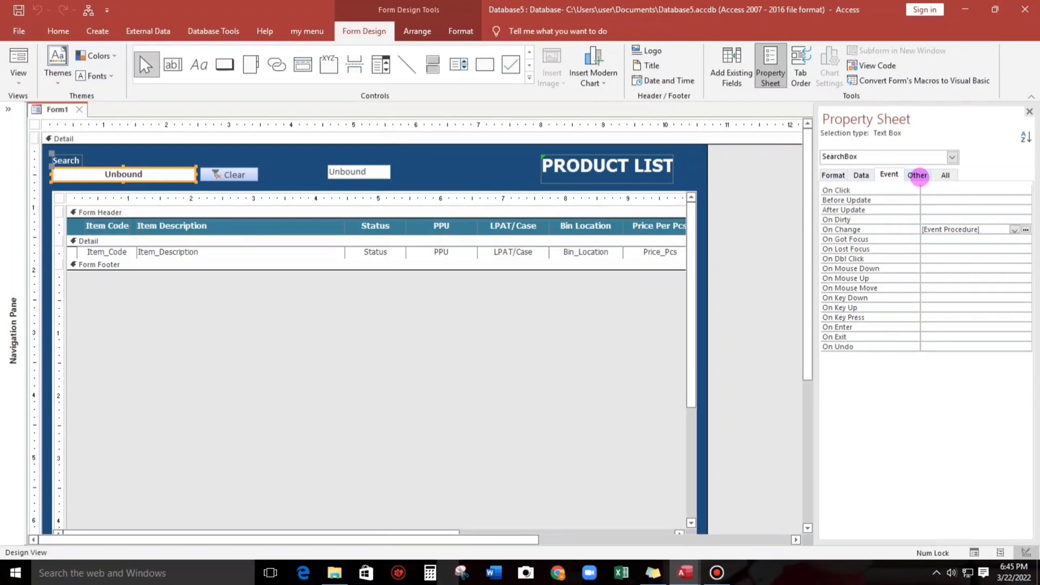
key("alt+F11")
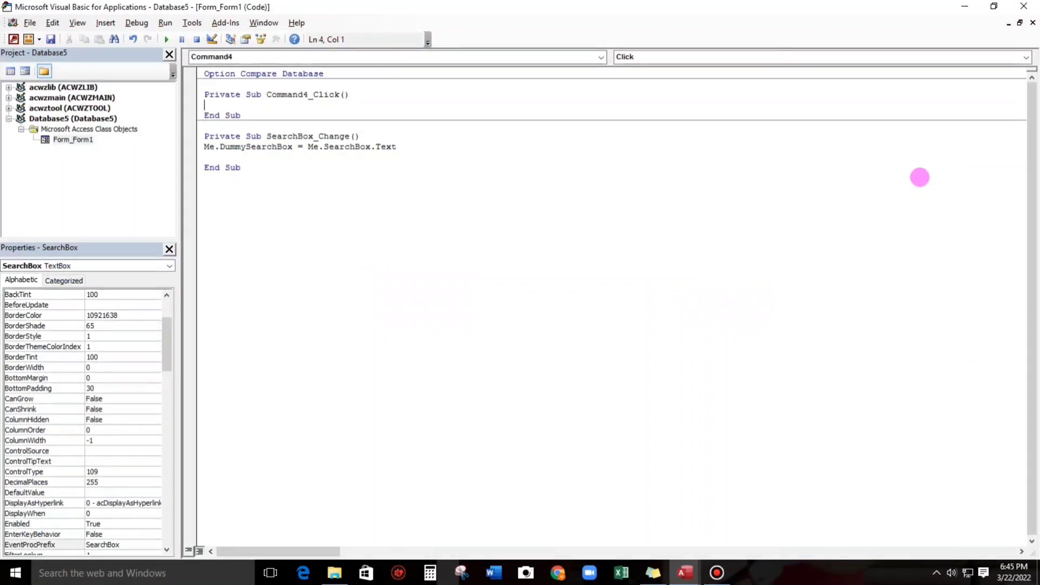
type("me.")
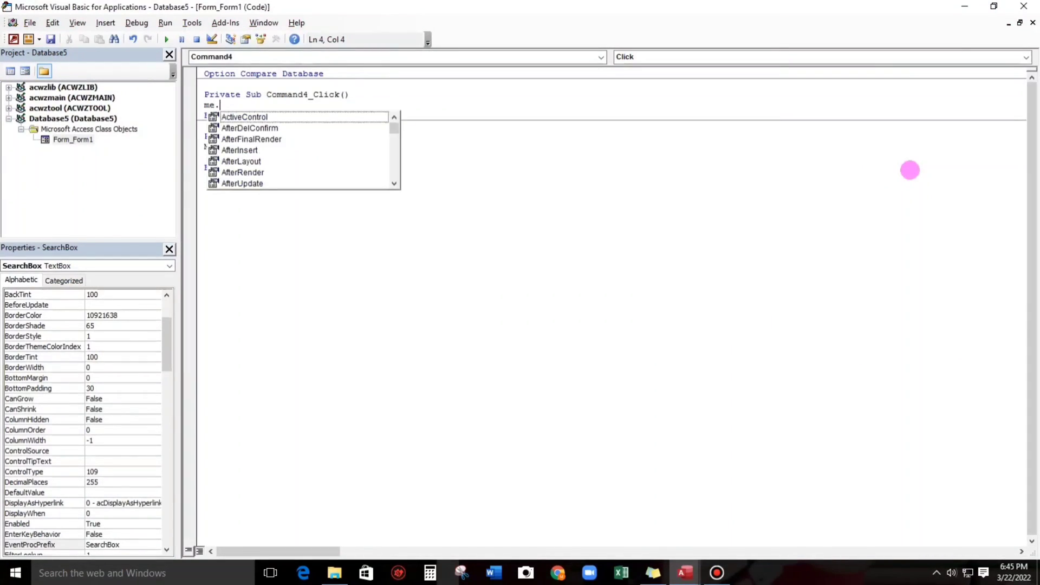
type("se")
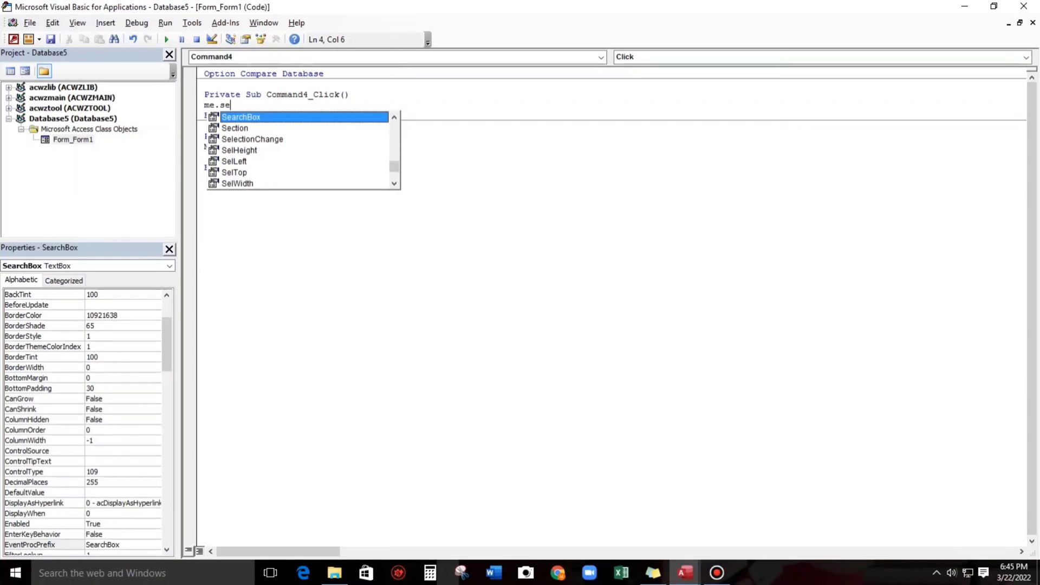
key("Tab")
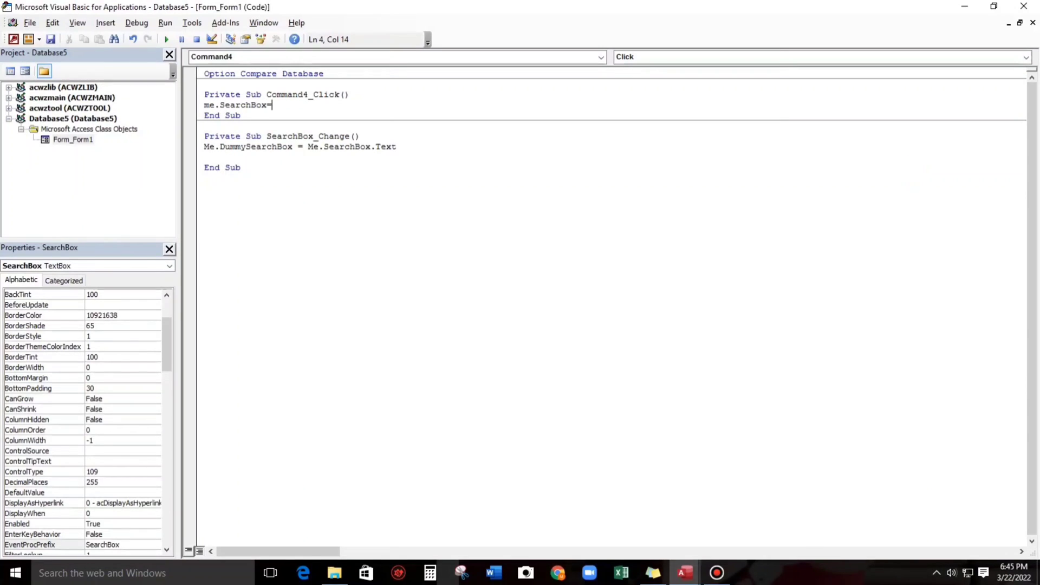
type("=\"\"")
key("Return")
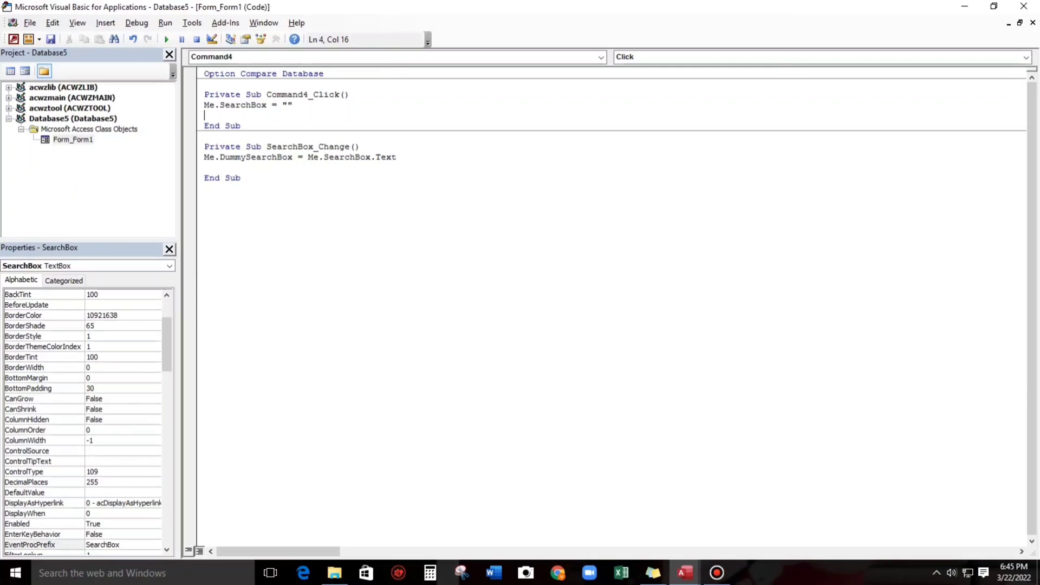
Add the line Me.DummySearchBox = "" to the Command4_Click procedure.
type("me.dum")
key("Tab")
type("=\"\"")
key("Return")
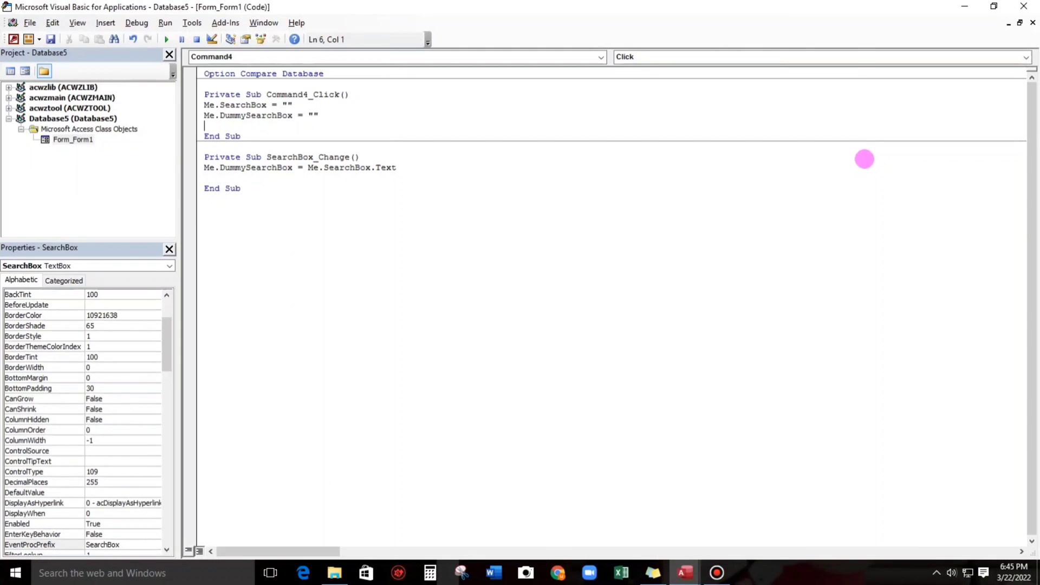
Check the subform's name and add Me.Q_ProductList_subform.Requery as the last line of Command4_Click.
key("alt+F11")
left_click(251, 190)
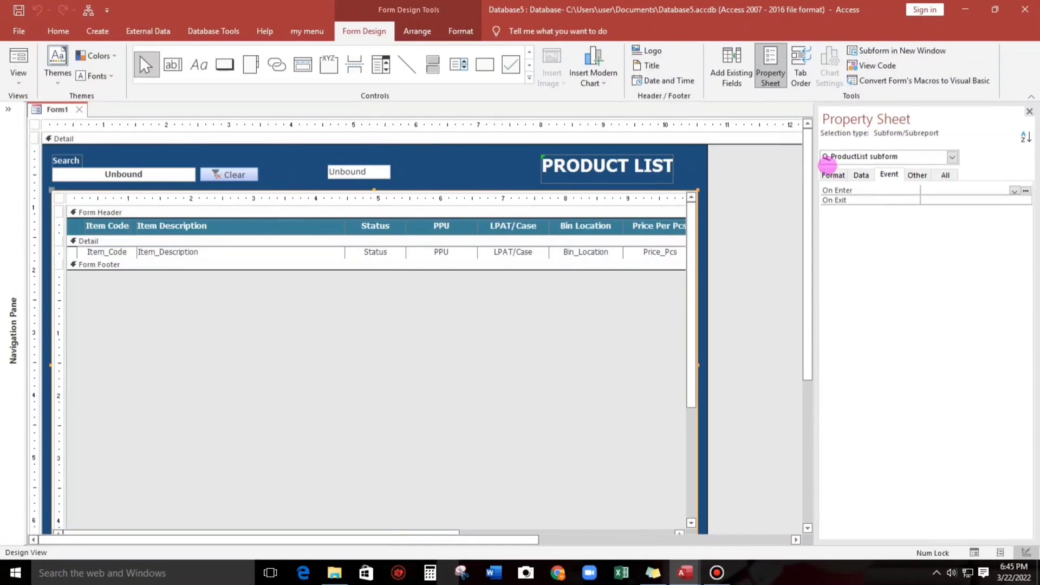
left_click(916, 175)
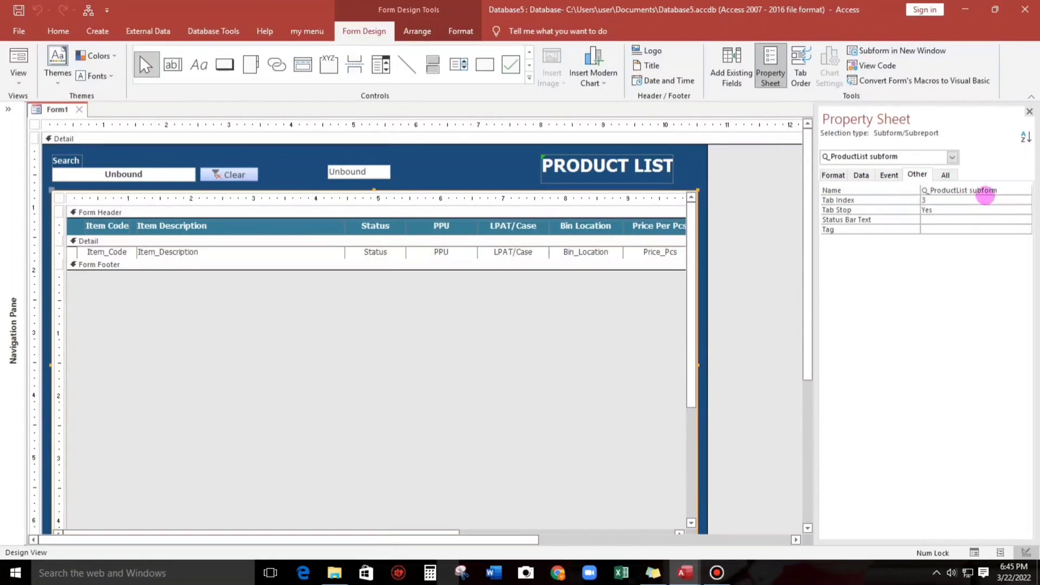
key("alt+F11")
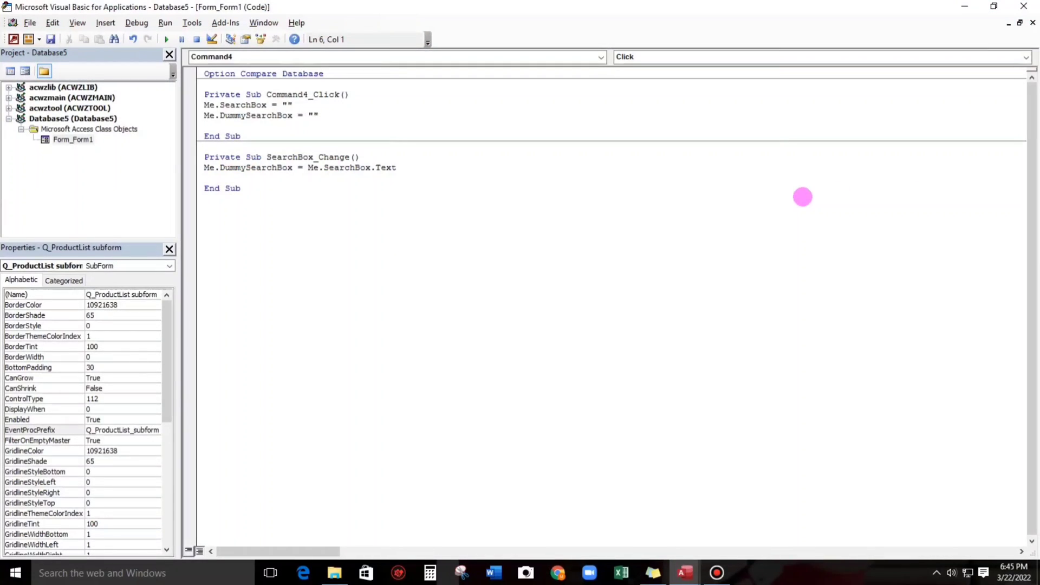
type("me.")
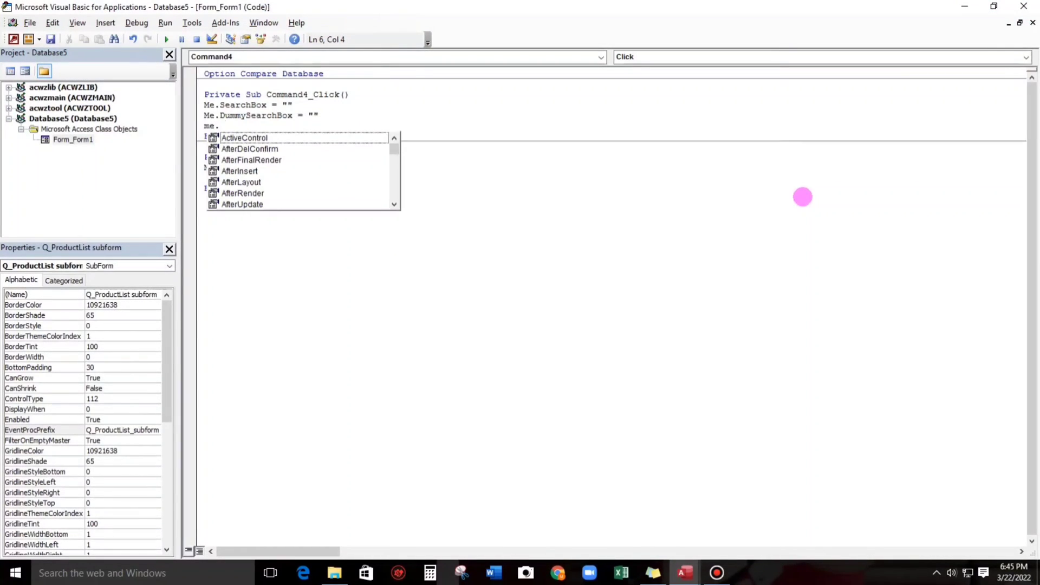
type("Q_ProductList_subform")
key("Tab")
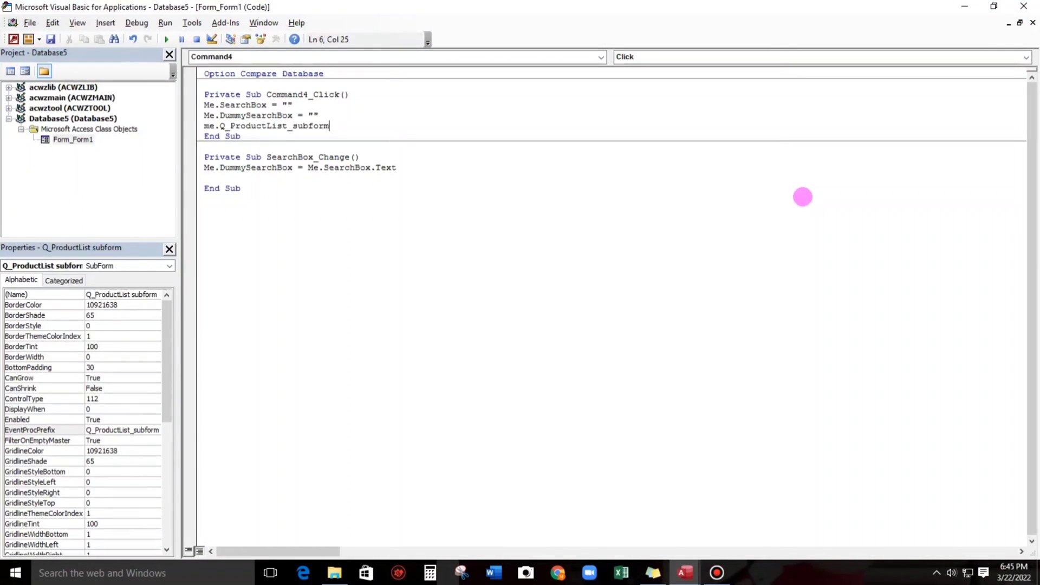
type(".re")
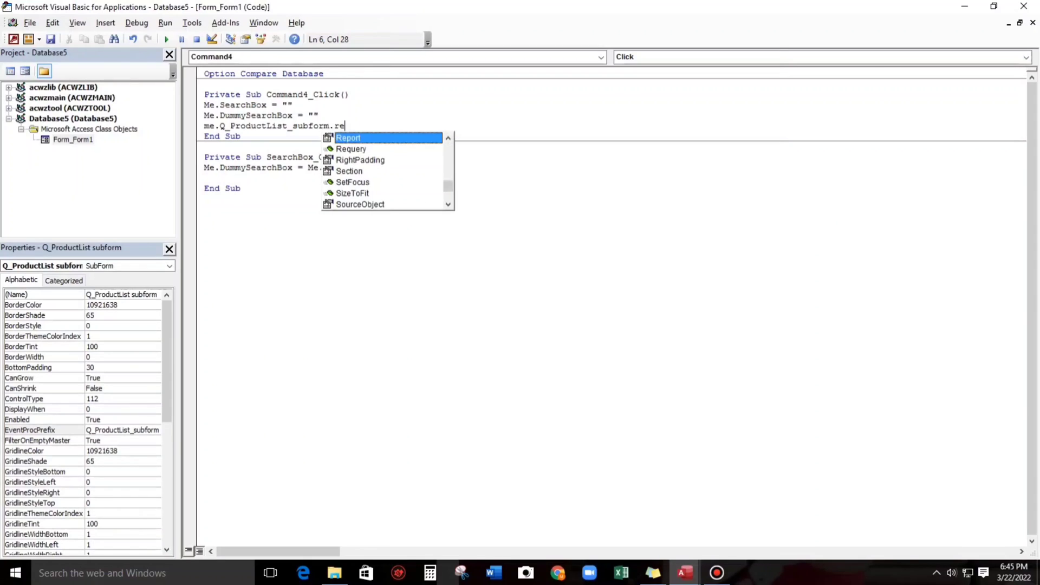
key("Down")
key("Tab")
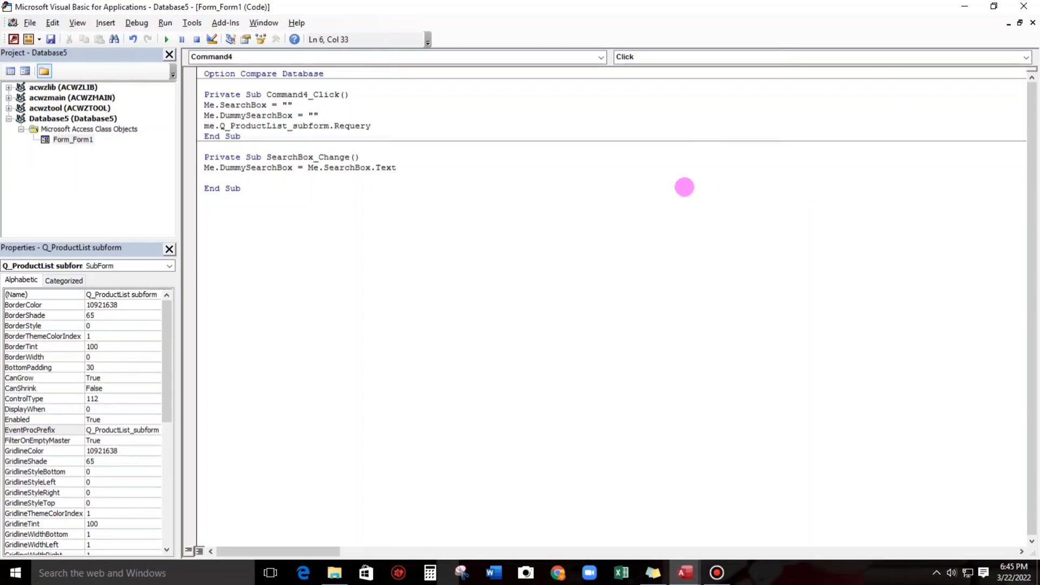
left_click(631, 195)
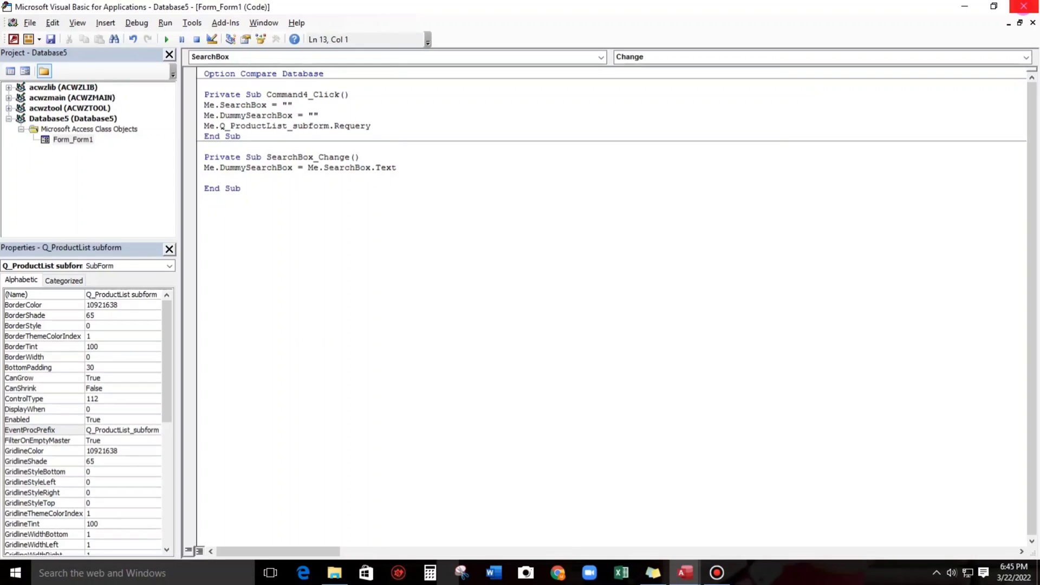
Leave the code editor and open the Q_ProductList query in Design View.
key("alt+F11")
left_click(479, 166)
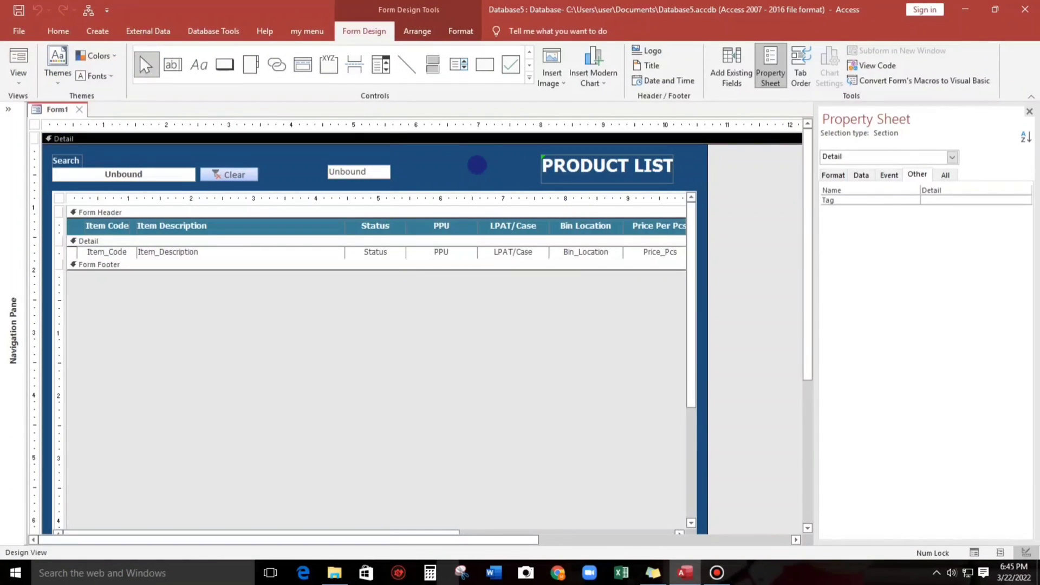
left_click(455, 163)
left_click(16, 114)
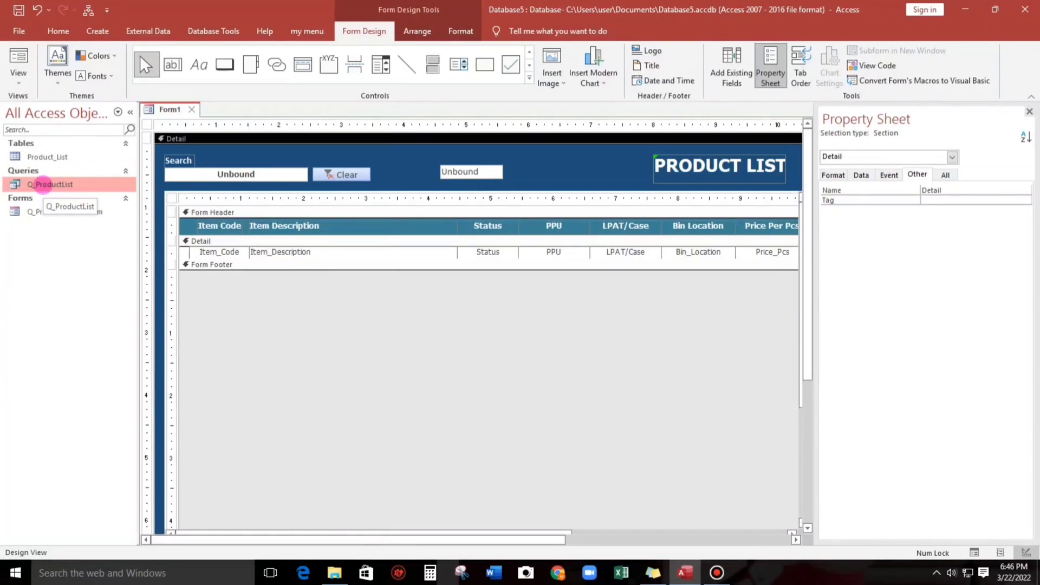
right_click(43, 184)
left_click(77, 209)
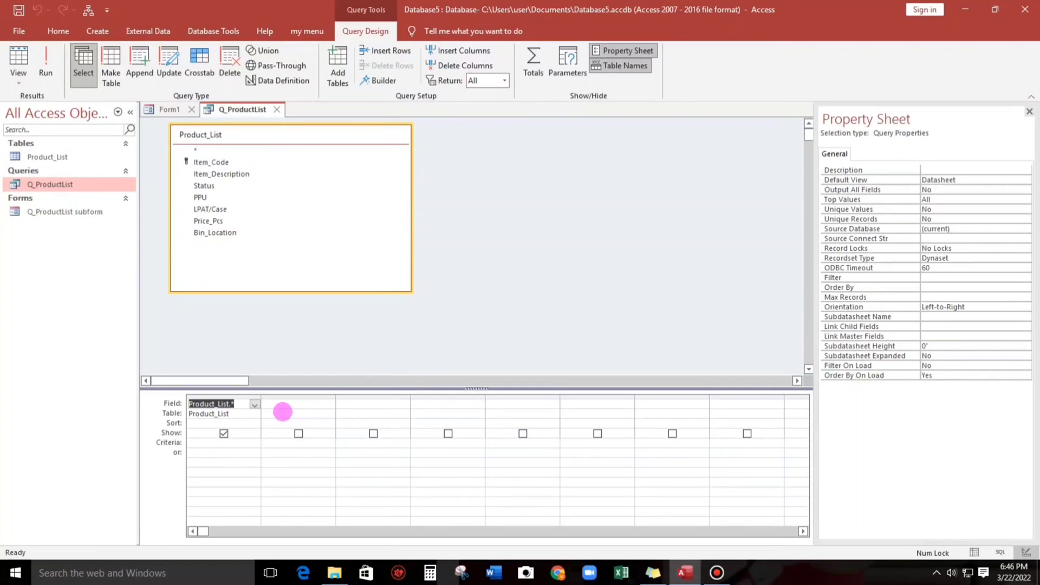
Enter the expression Item_code&Item_Description&Status&Bin_Location&Price_Pcs as the query's second field, using the Zoom editor.
left_click(281, 407)
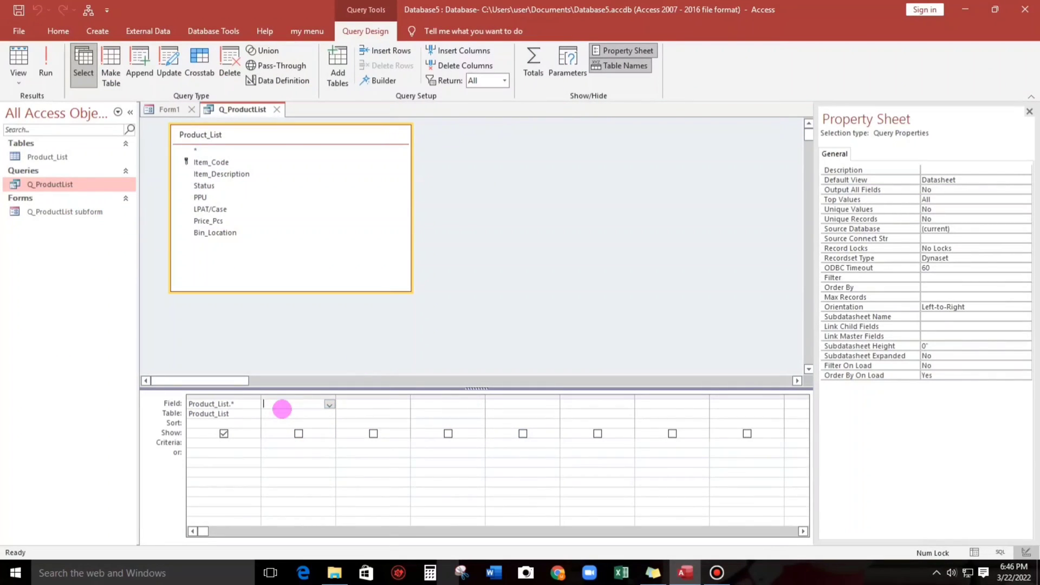
key("shift+F2")
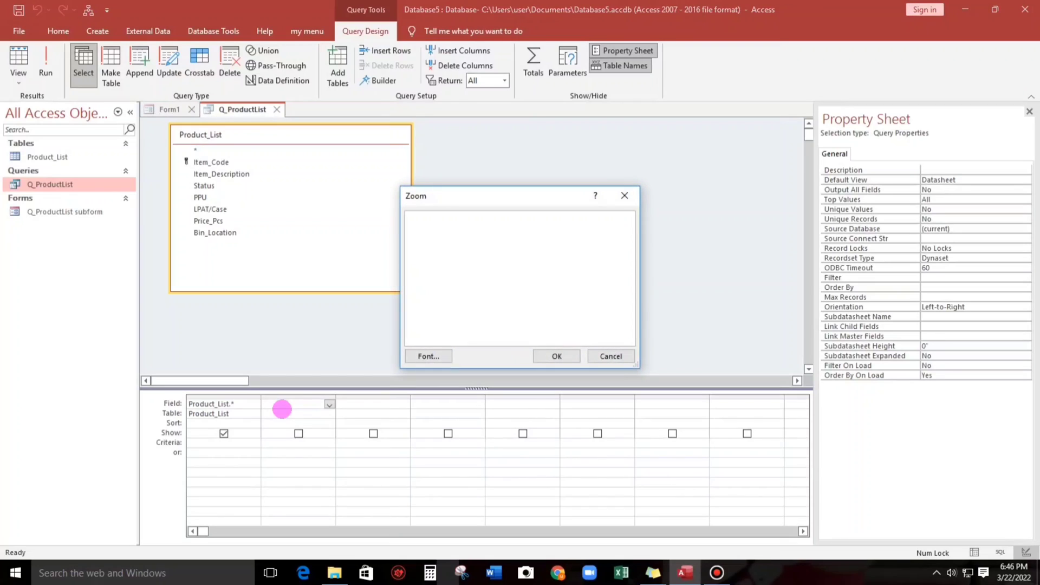
left_click_drag(438, 199, 459, 254)
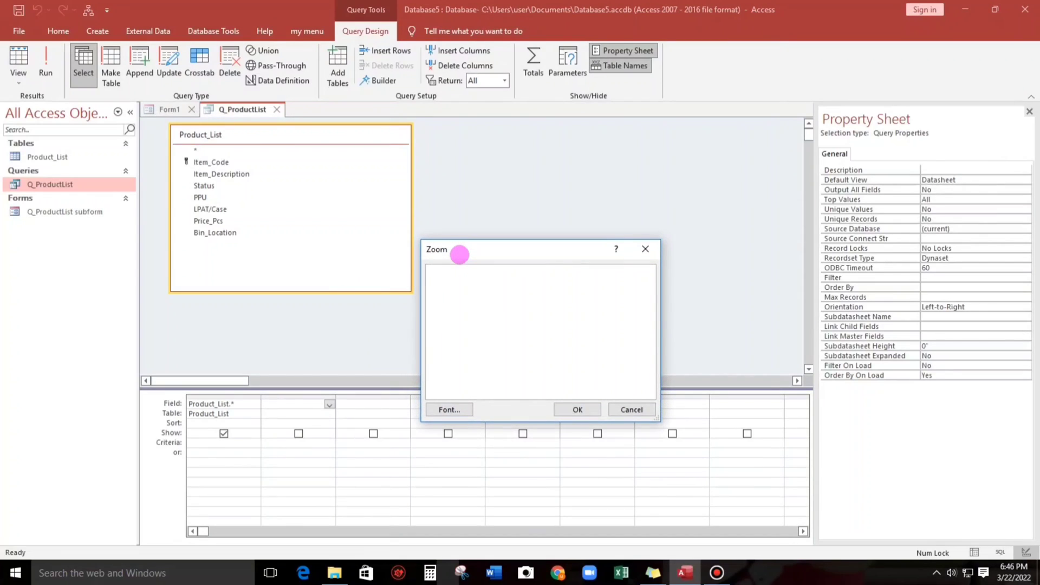
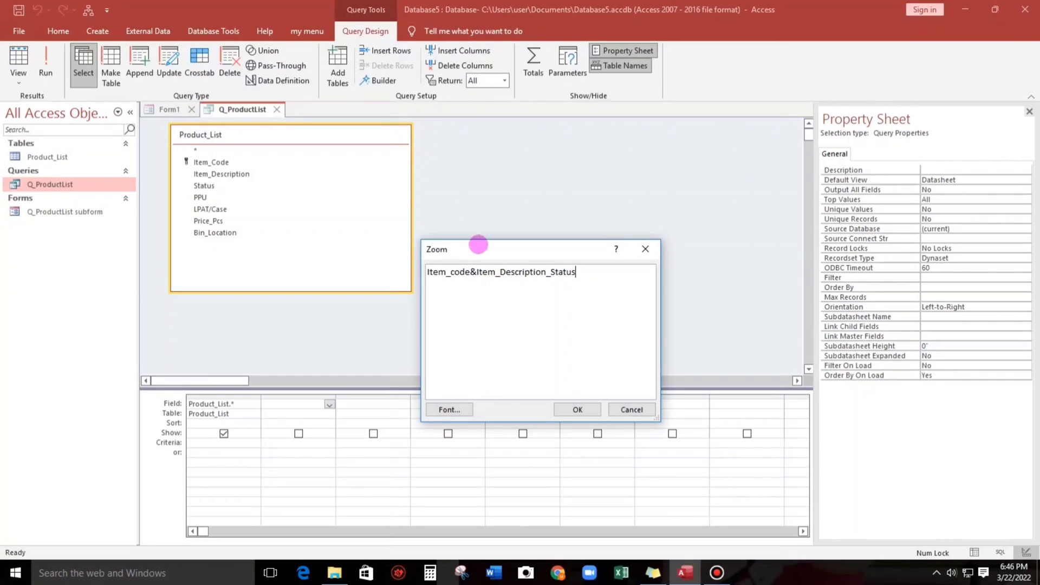
left_click(551, 274)
key("BackSpace")
type("&")
left_click(586, 271)
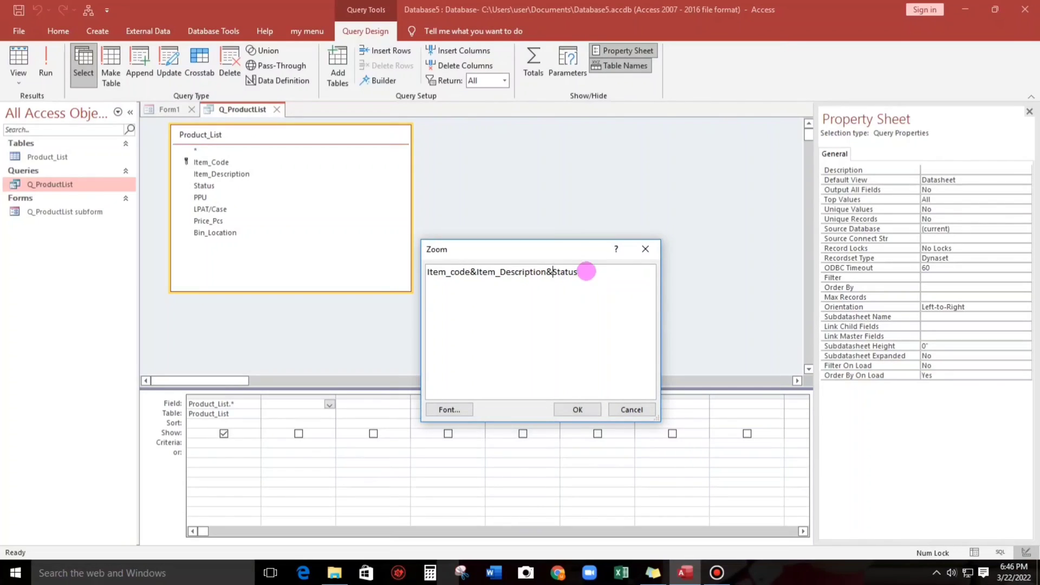
type("&Bin_Location&Price_Pcs")
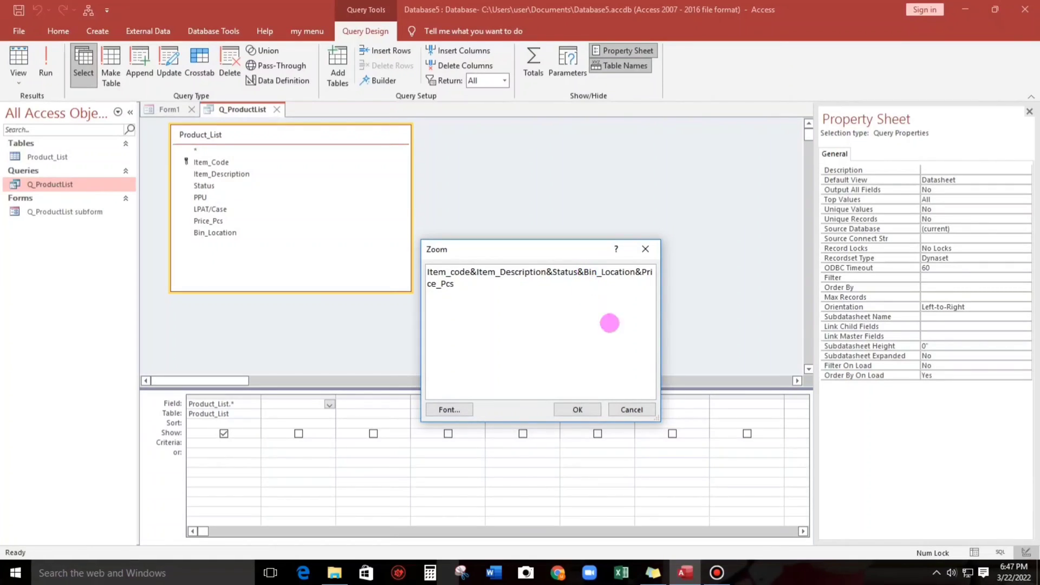
left_click(577, 408)
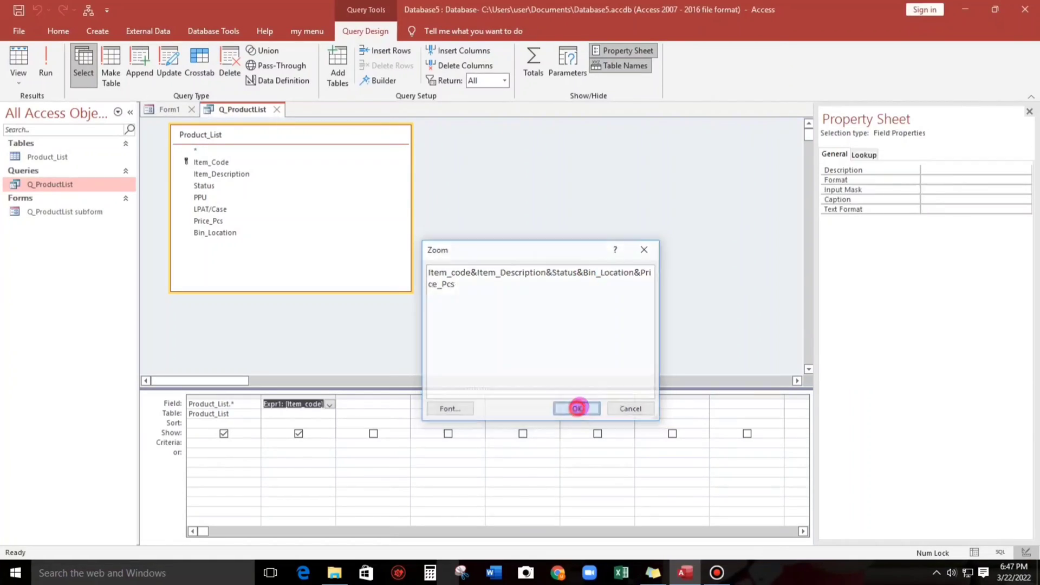
Rename the calculated field's Expr1 alias to SearchTerms.
left_click(372, 481)
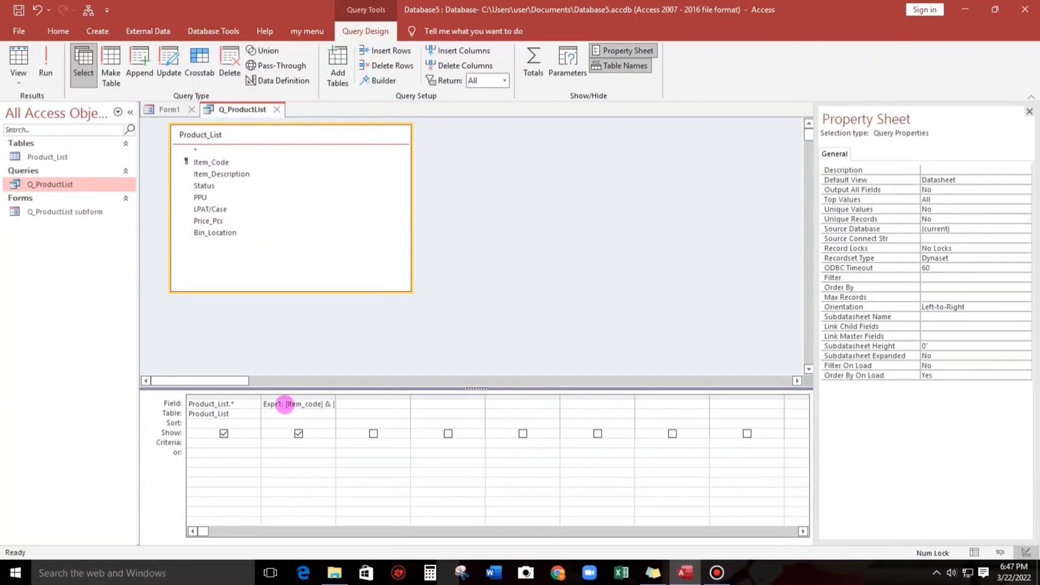
double_click(272, 404)
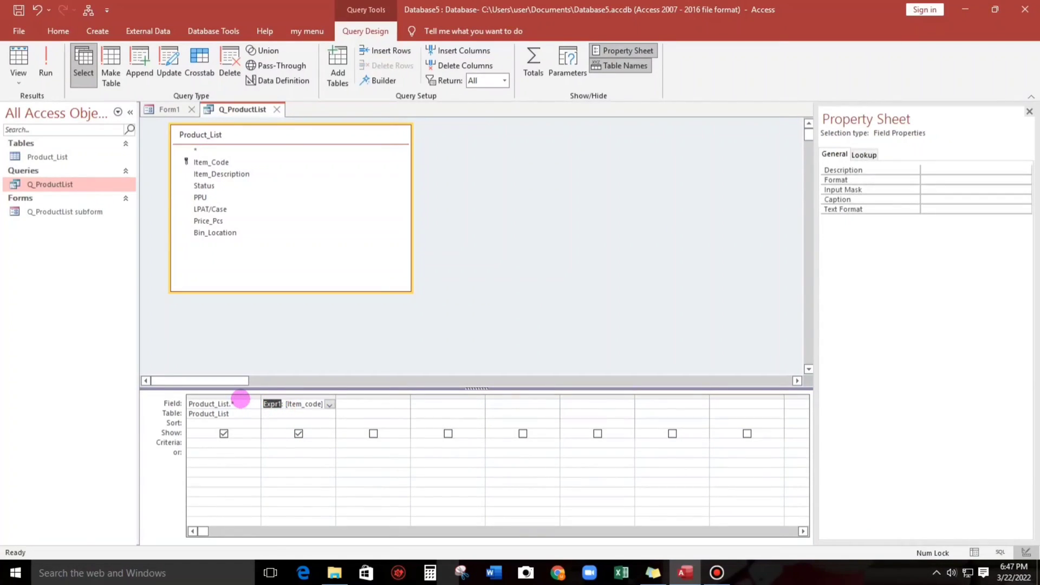
key("Delete")
key("Delete")
type("SearchTerms:")
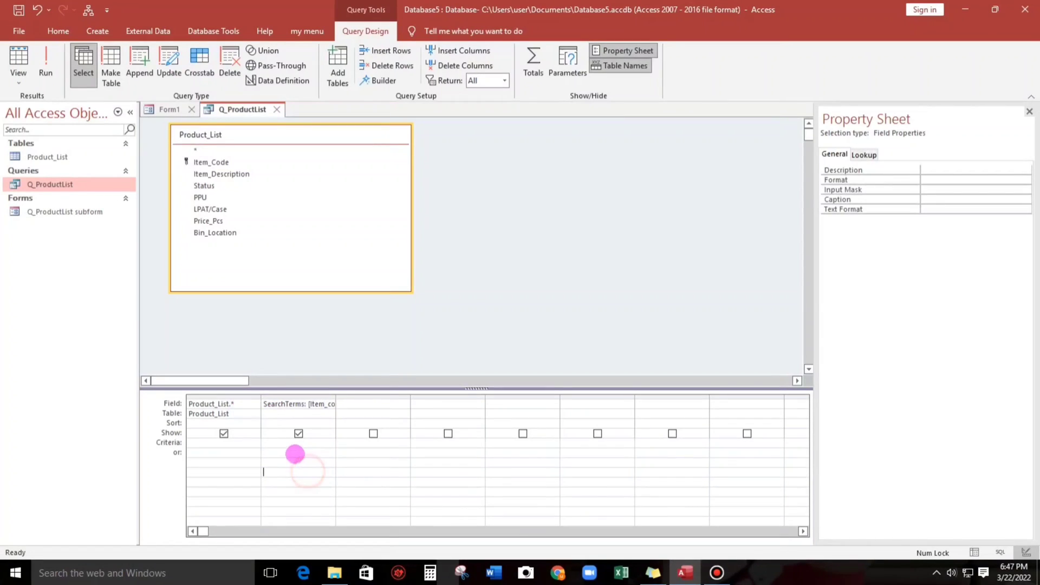
left_click(269, 445)
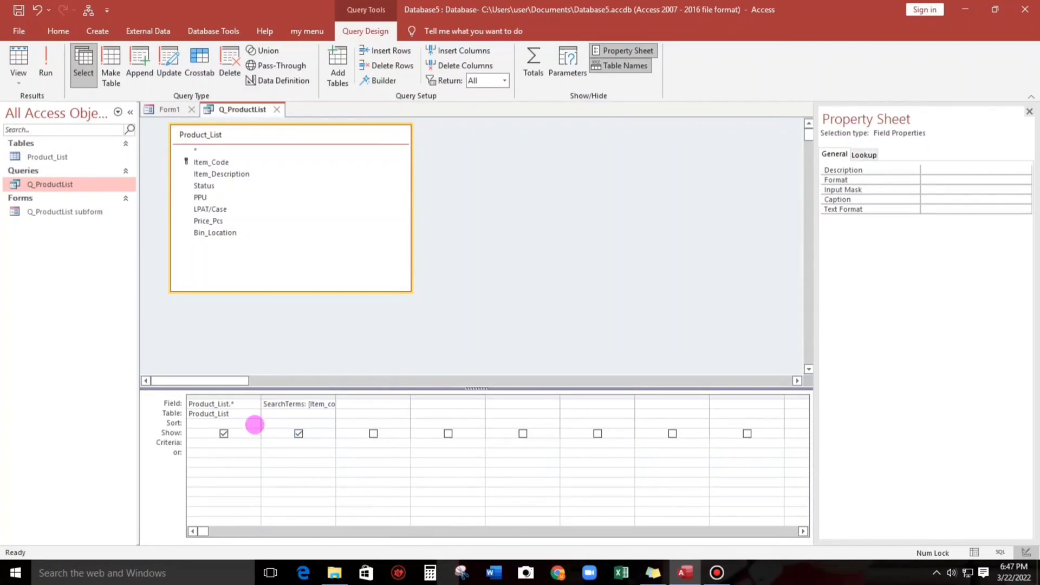
Check the name of the second unbound text box on Form1, and return to the Q_ProductList query design.
left_click(164, 109)
left_click(451, 172)
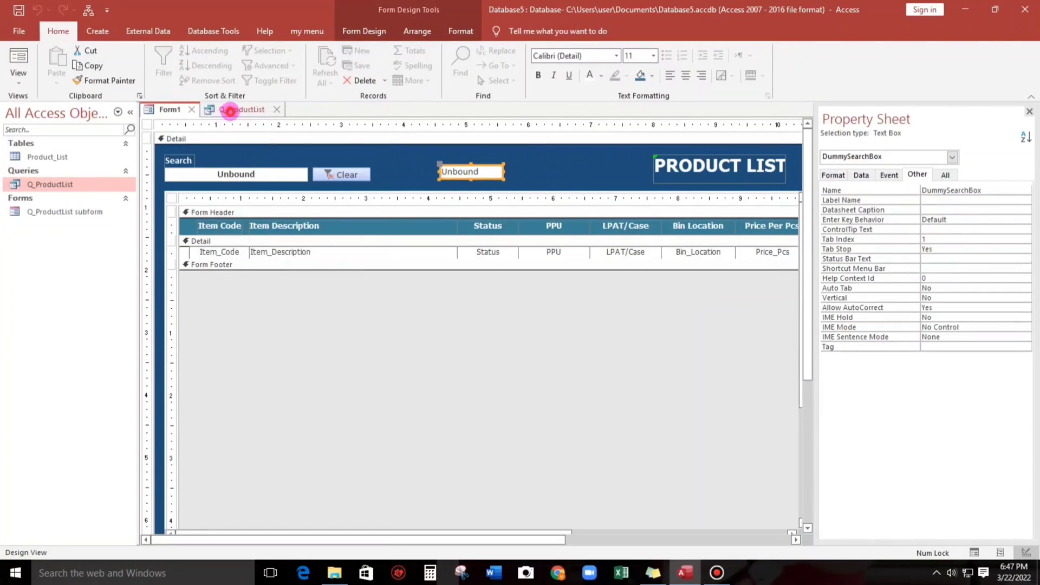
left_click(230, 111)
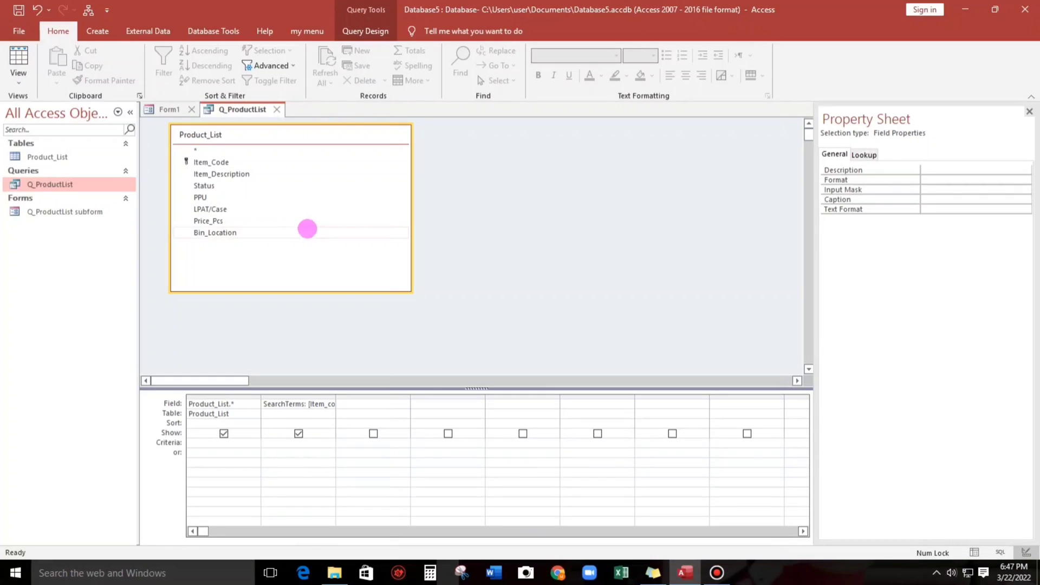
Insert a reference to Form1's DummySearchBox into the SearchTerms field's criteria expression, using the Expression Builder.
left_click(352, 32)
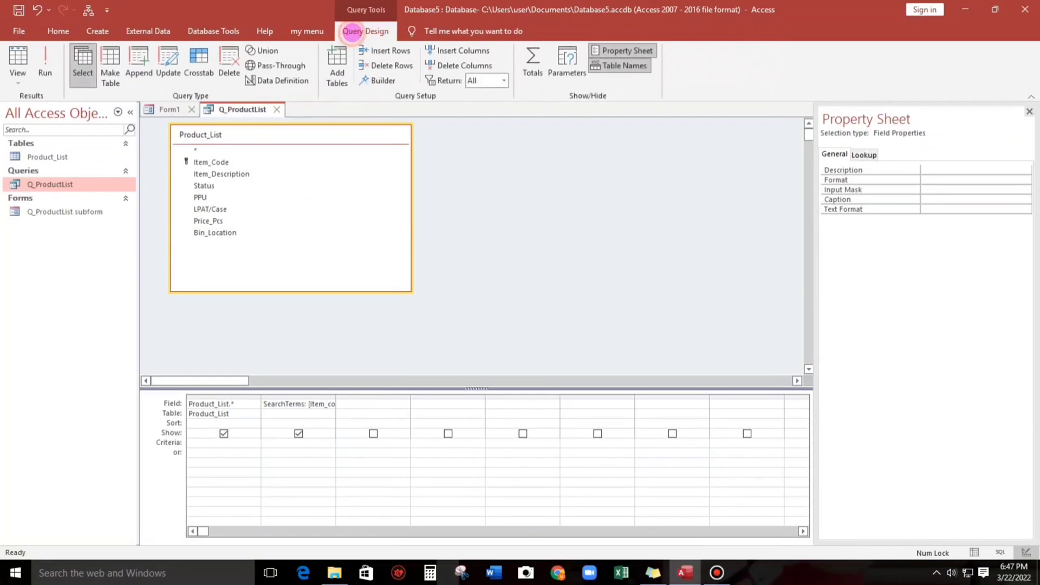
left_click(378, 80)
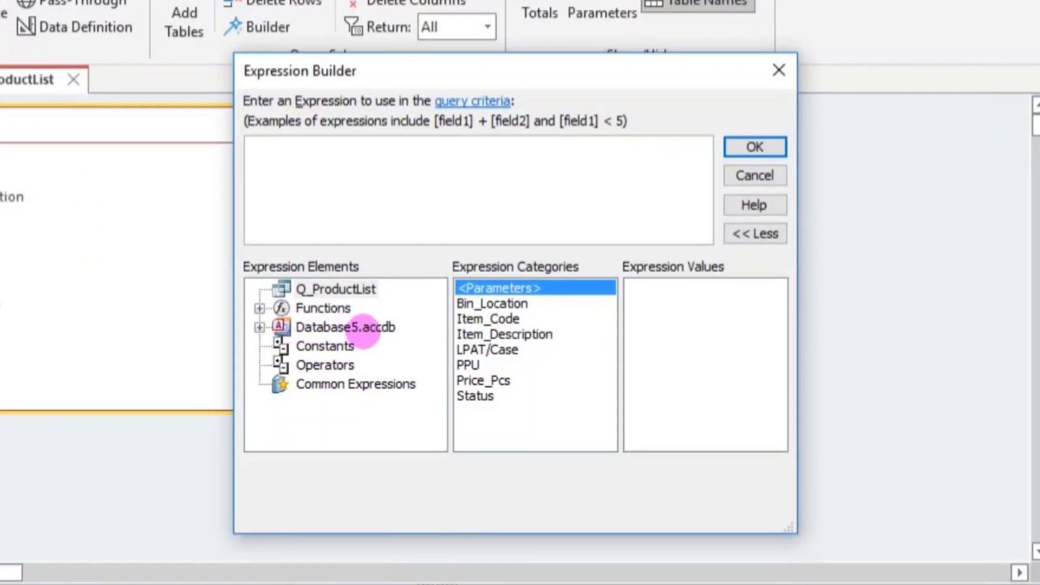
double_click(412, 246)
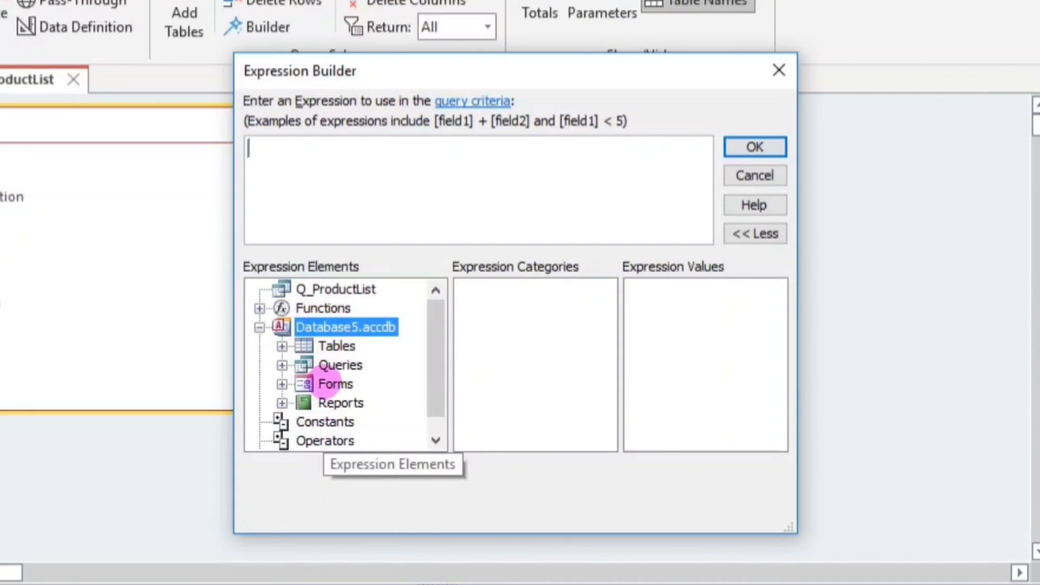
double_click(335, 384)
double_click(325, 403)
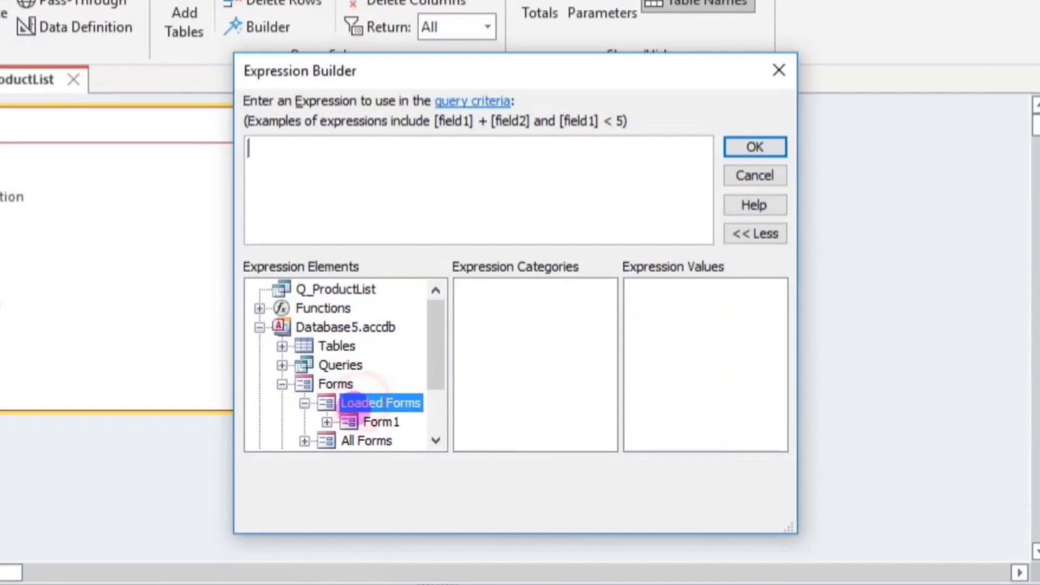
left_click_drag(789, 532, 927, 583)
double_click(374, 422)
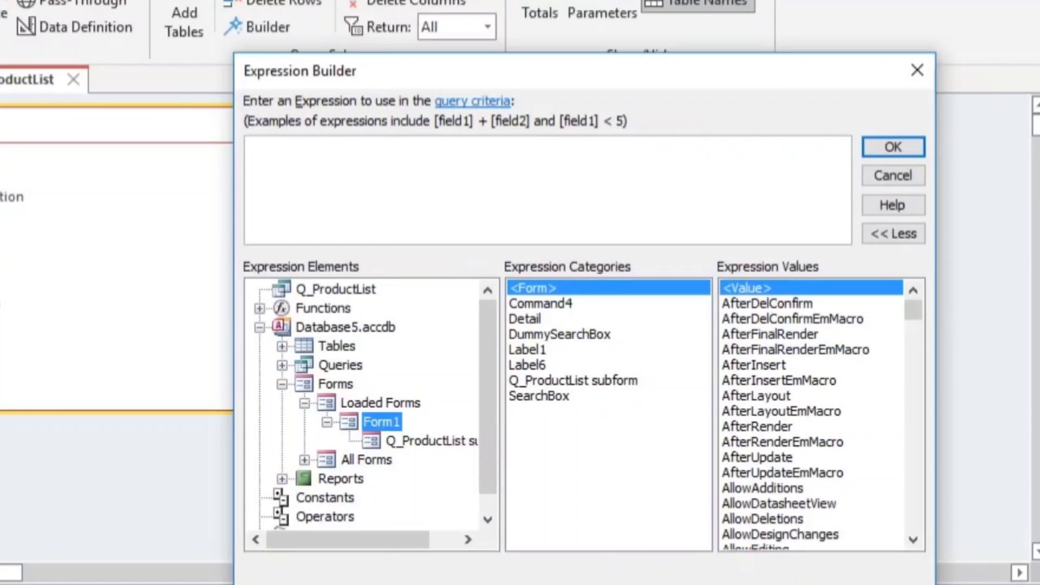
left_click_drag(927, 582, 1039, 584)
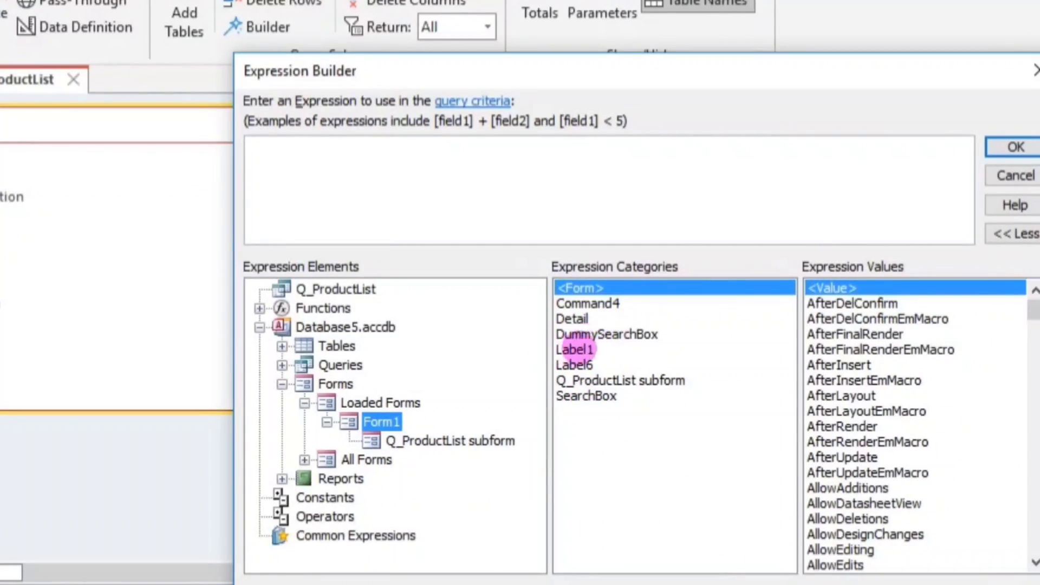
double_click(604, 334)
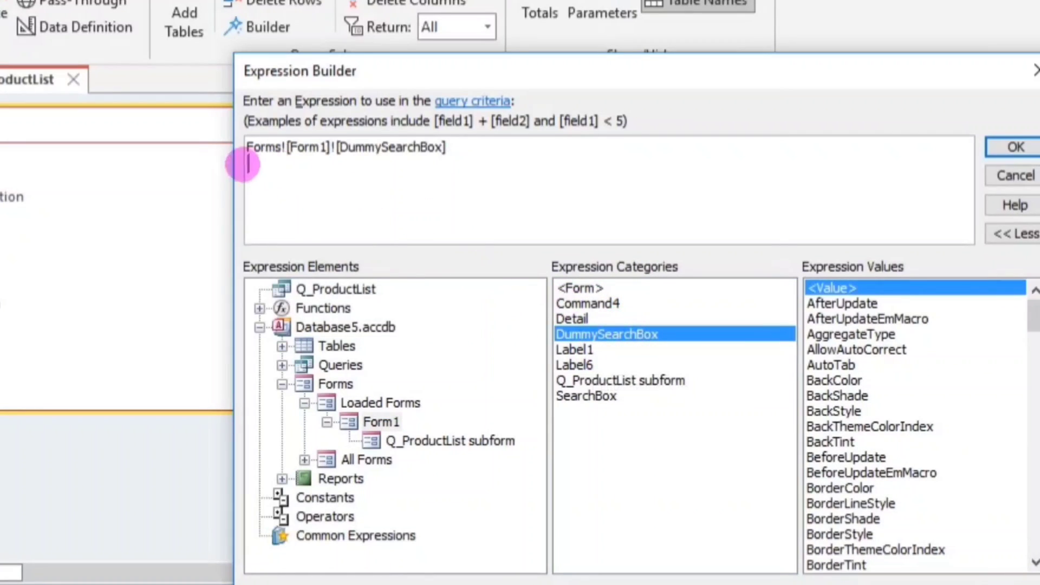
Complete the SearchTerms criteria as Like "*"&Forms![Form1]![DummySearchBox] &"*" and accept the expression.
left_click(275, 149)
left_click(247, 147)
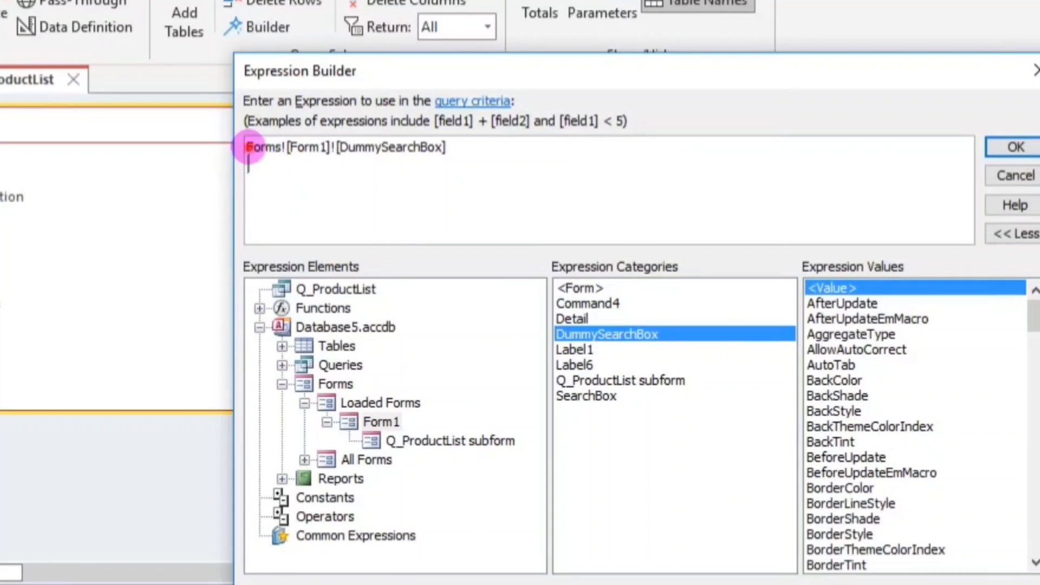
type("Like")
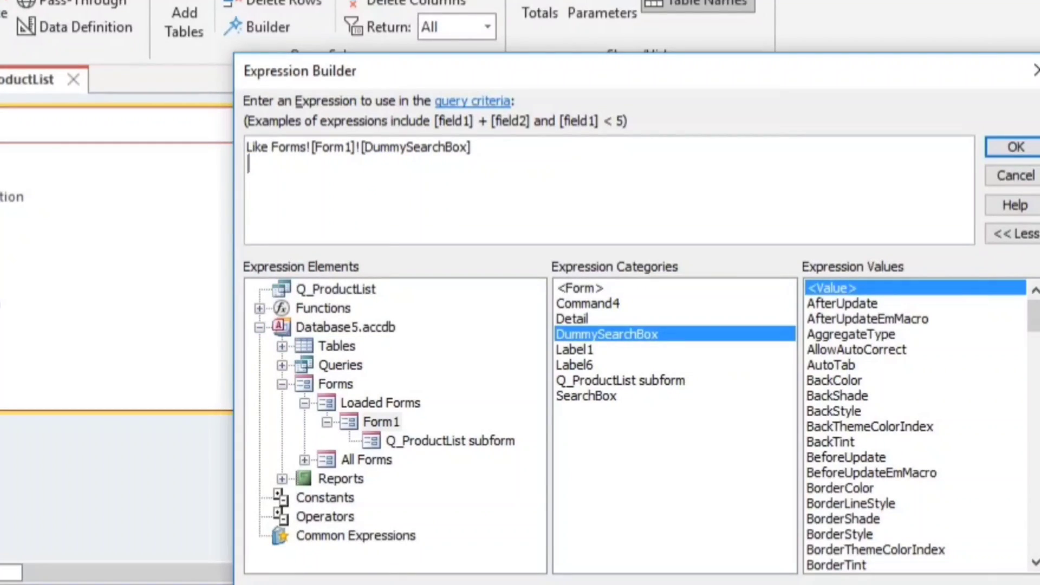
type(" \"*\"")
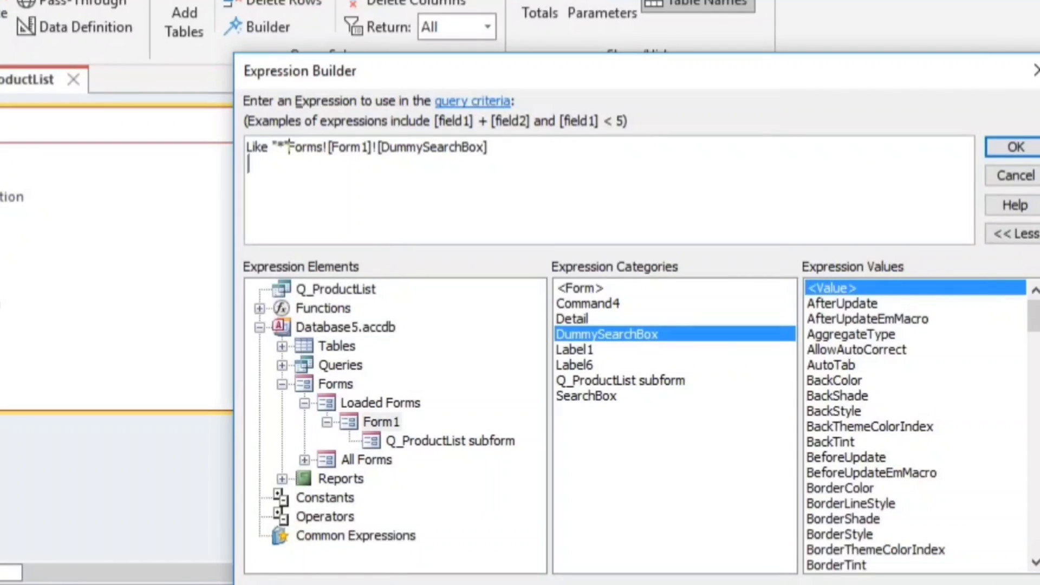
type("&")
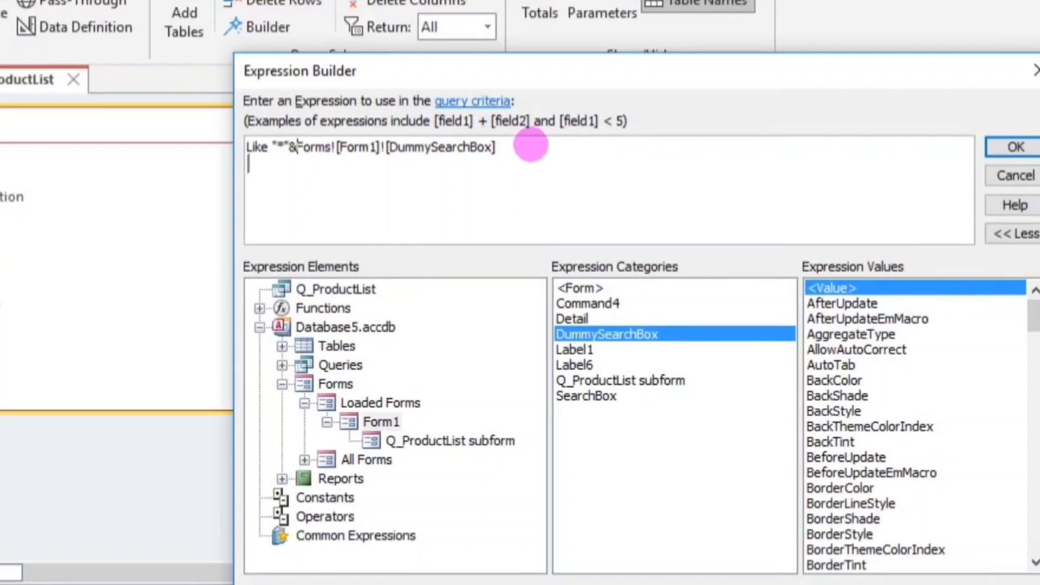
left_click(520, 147)
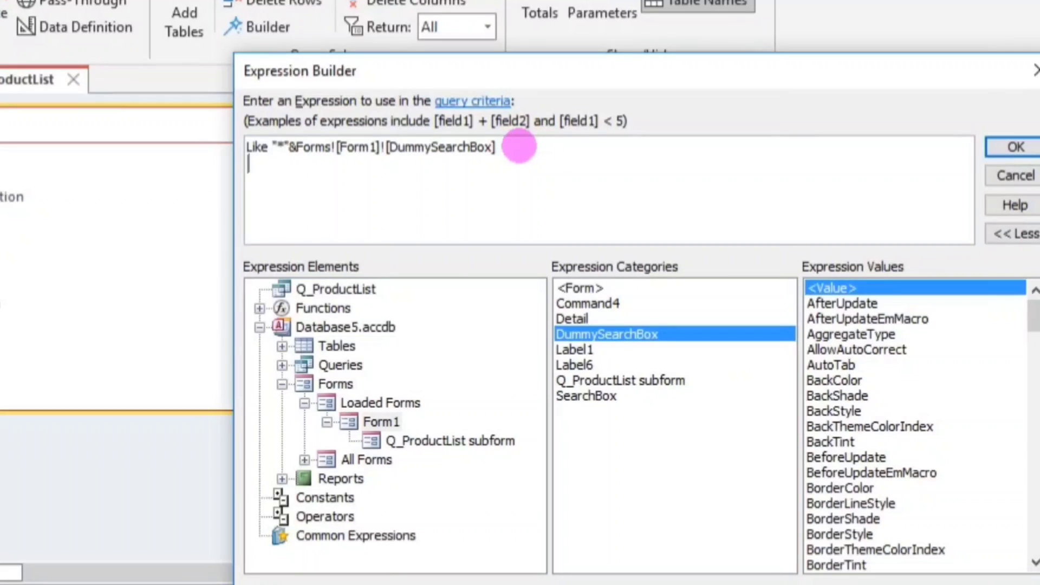
type("&\"*")
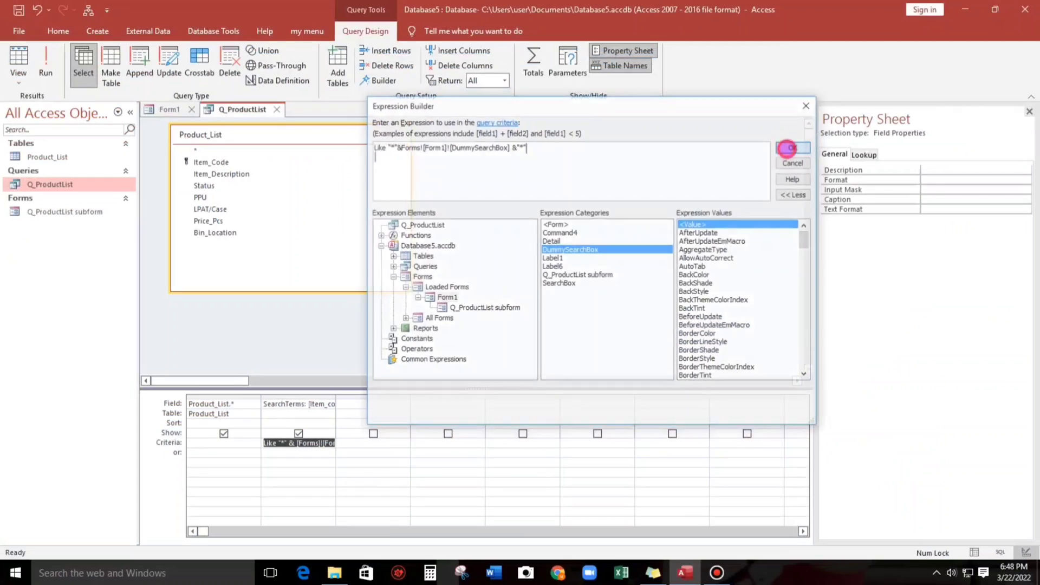
left_click(1013, 149)
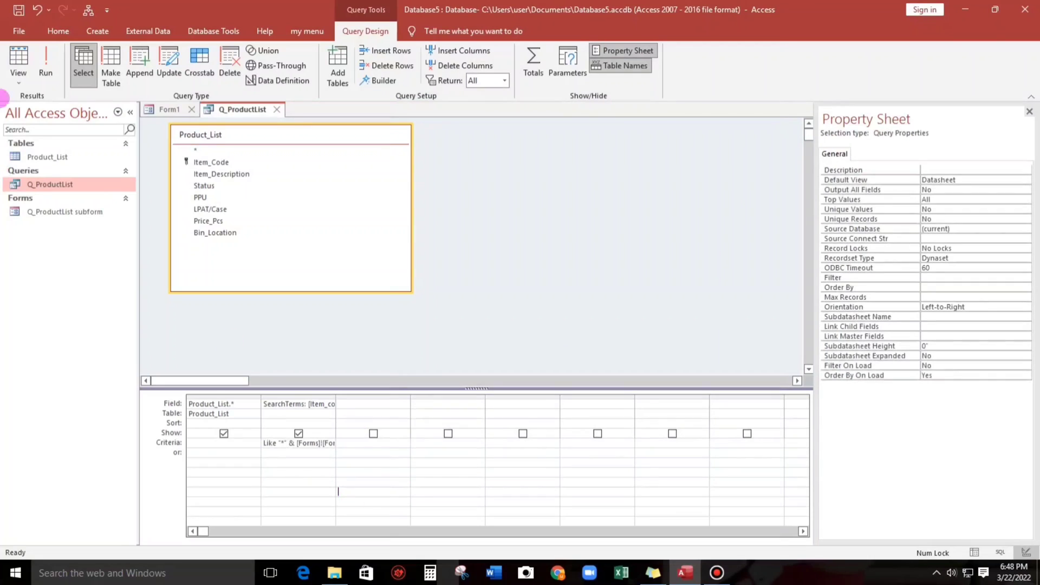
Preview the Q_ProductList results in Datasheet View, and close the query with its design changes saved.
left_click(18, 62)
scroll(276, 163, "down", 3)
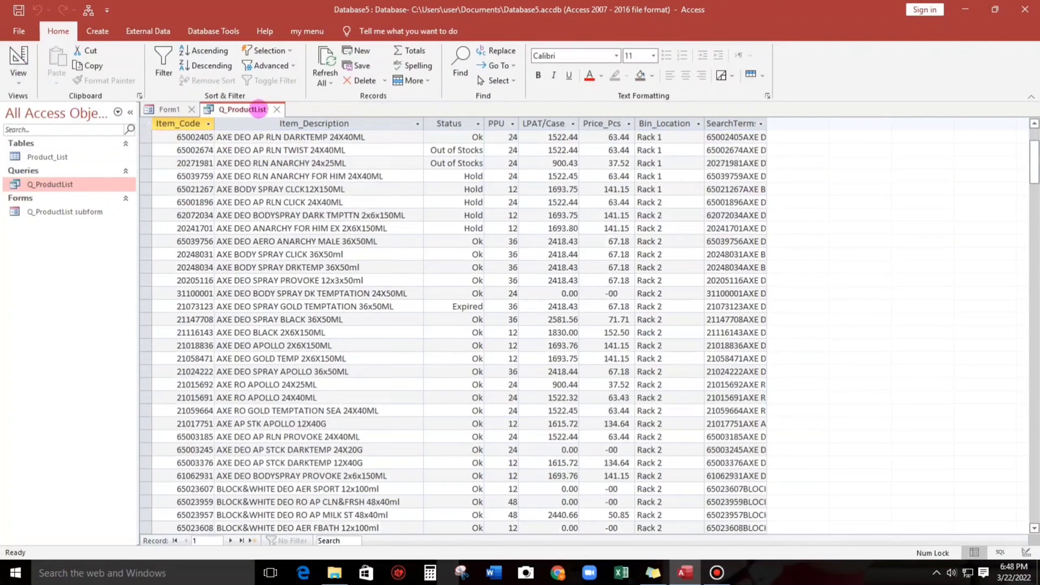
left_click(276, 110)
left_click(466, 322)
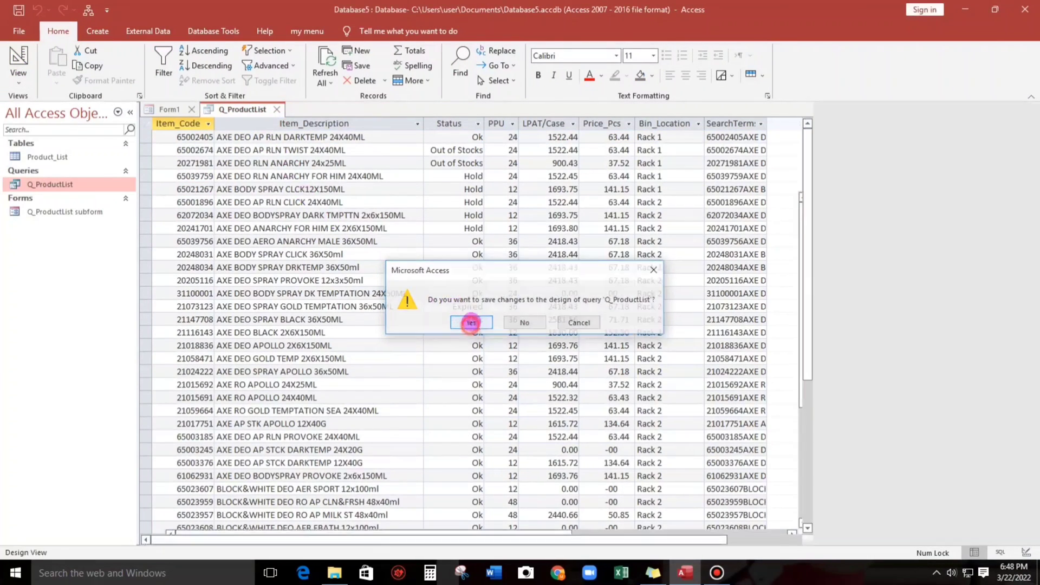
Add Me.Q_ProductList_subform.Requery below the DummySearchBox assignment in SearchBox's On Change event procedure.
left_click(279, 176)
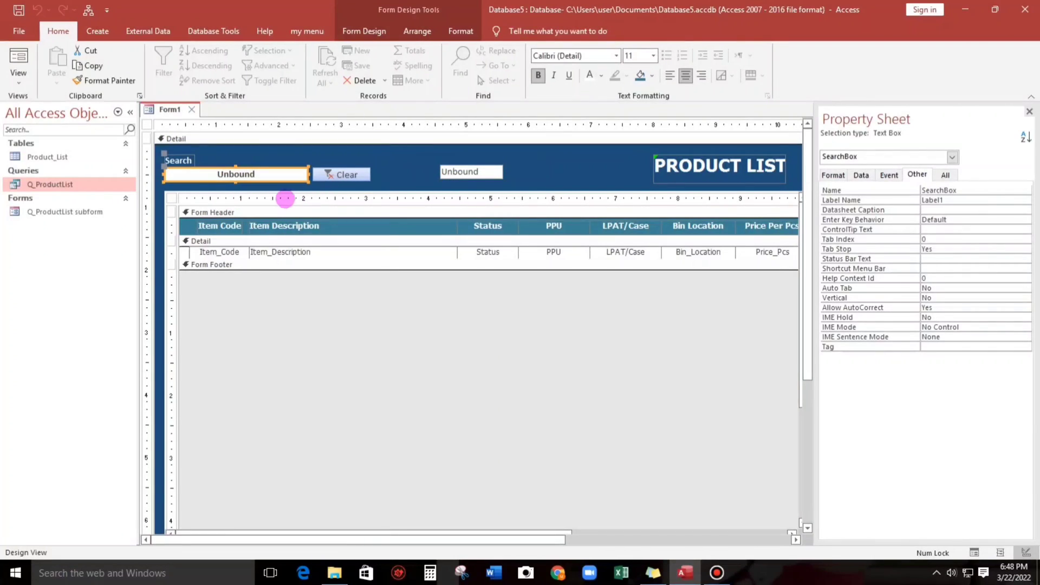
left_click(888, 174)
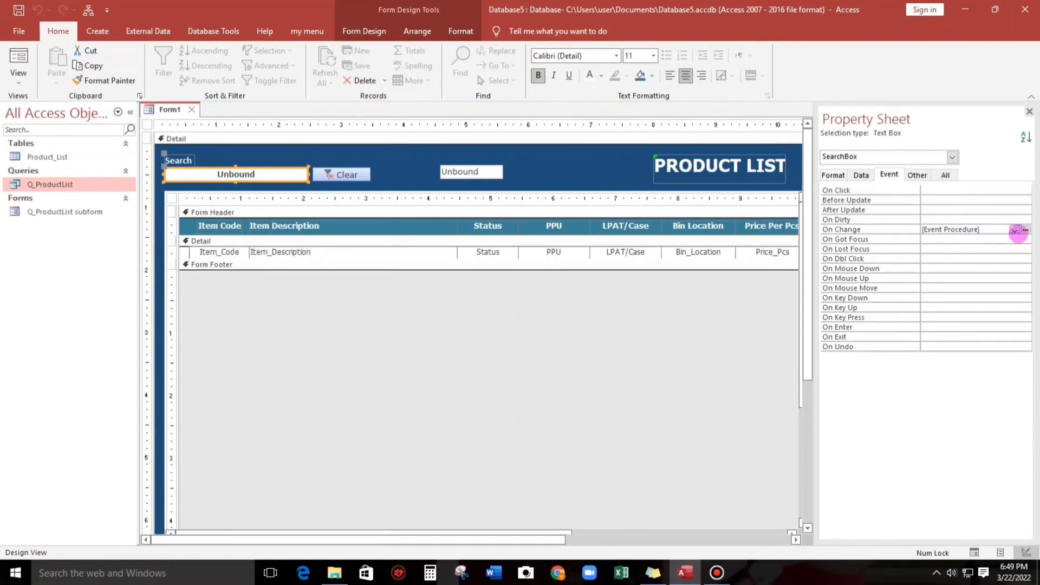
left_click(1025, 229)
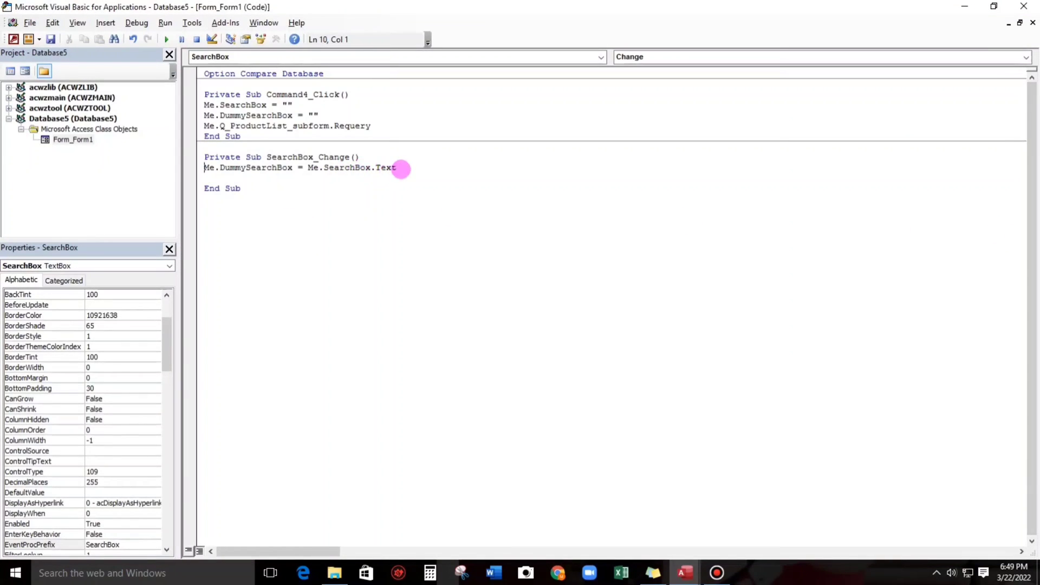
left_click(402, 168)
key("Return")
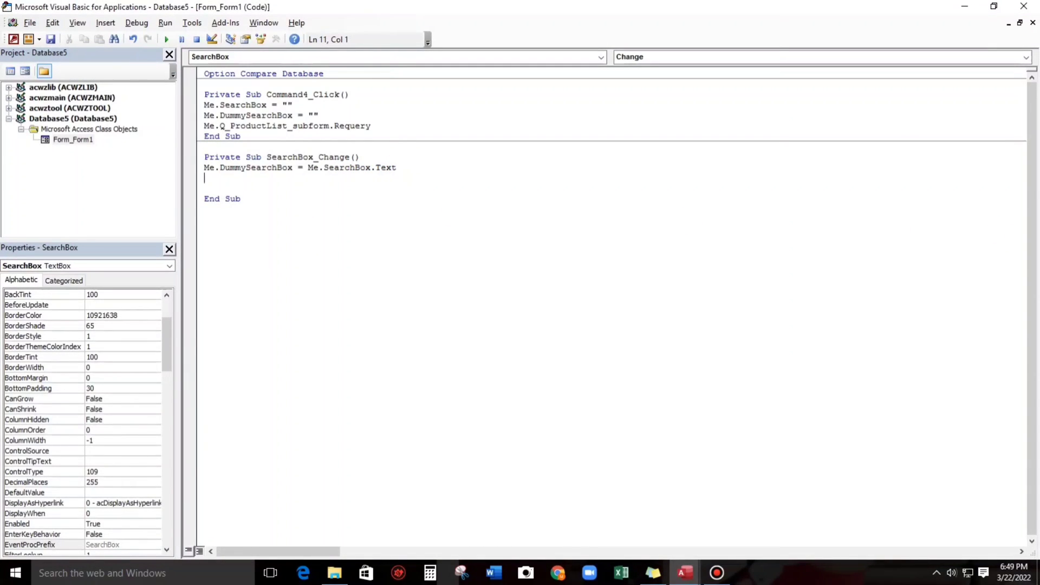
type("me.")
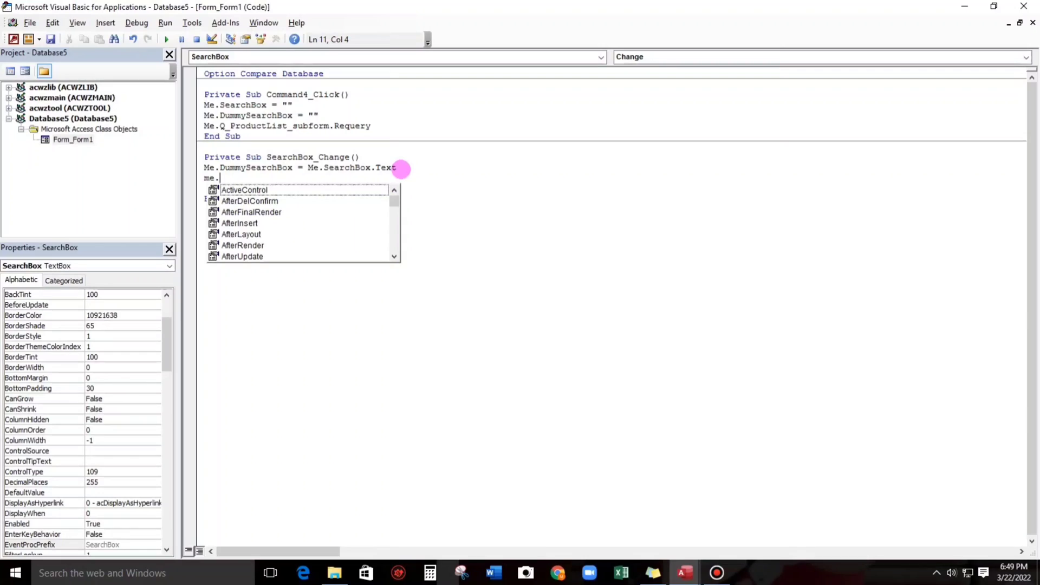
type("q")
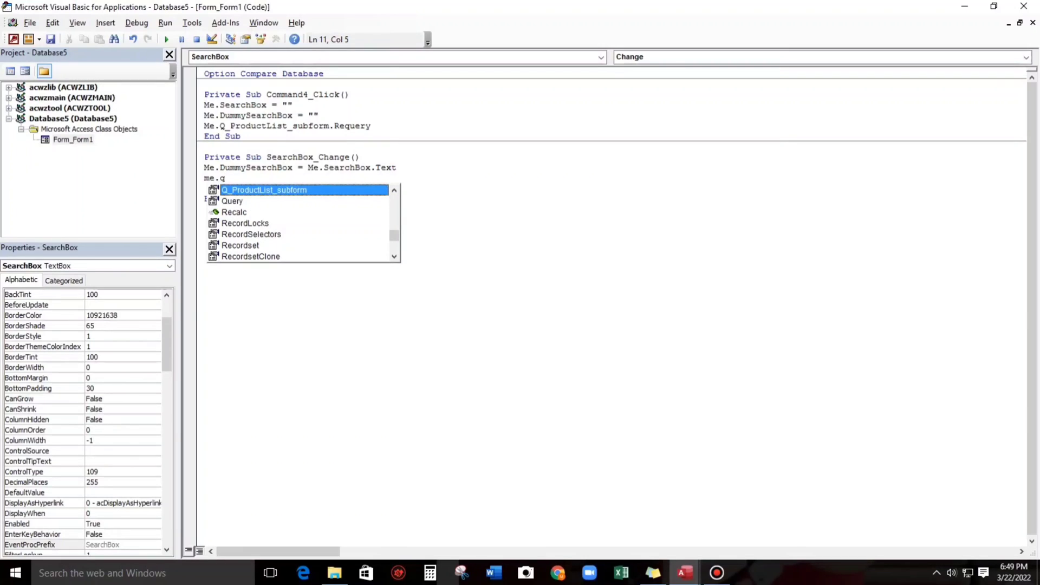
key("Tab")
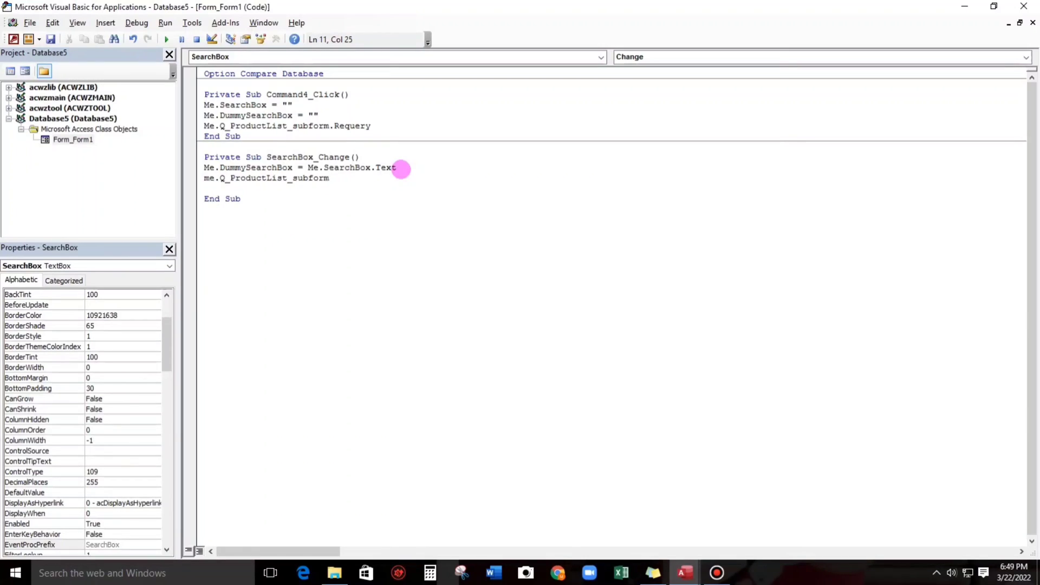
type(".")
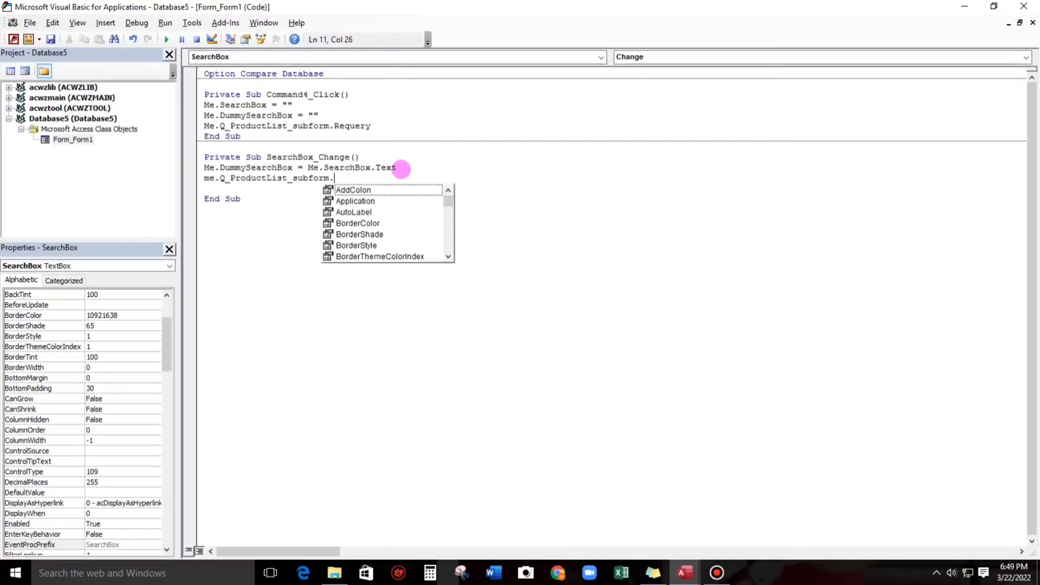
type("req")
key("Tab")
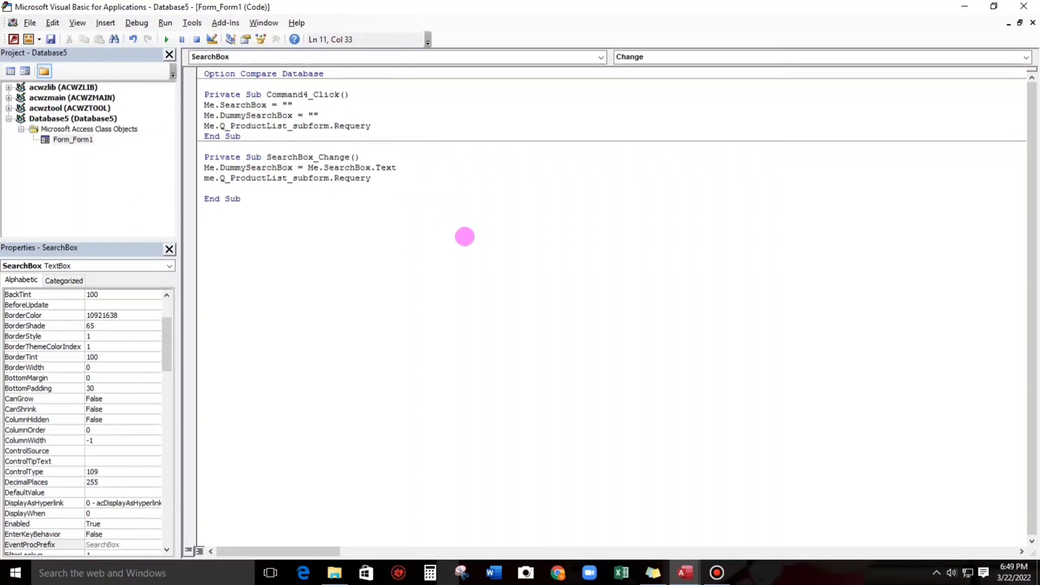
left_click(472, 233)
Return to Form1, open it in Form View, and test the search box with 383 before emptying it.
key("alt+F11")
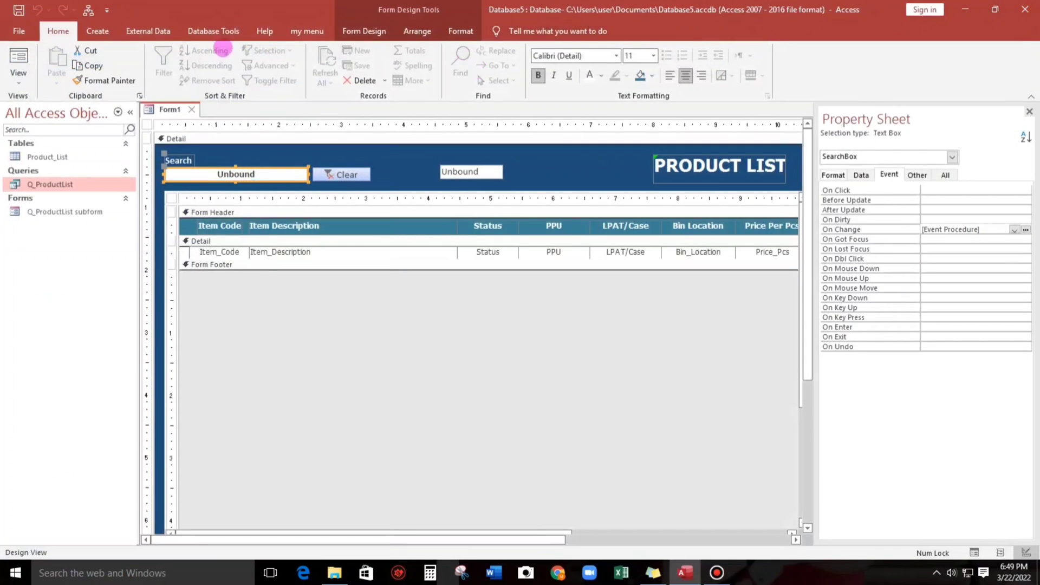
left_click(21, 55)
type("383")
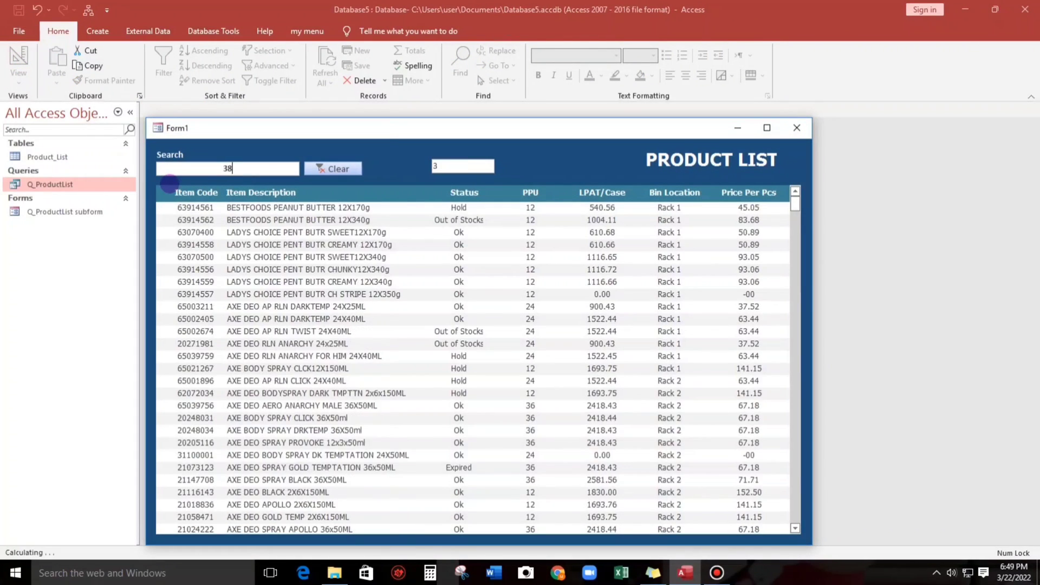
key("BackSpace")
key("BackSpace")
key("BackSpace")
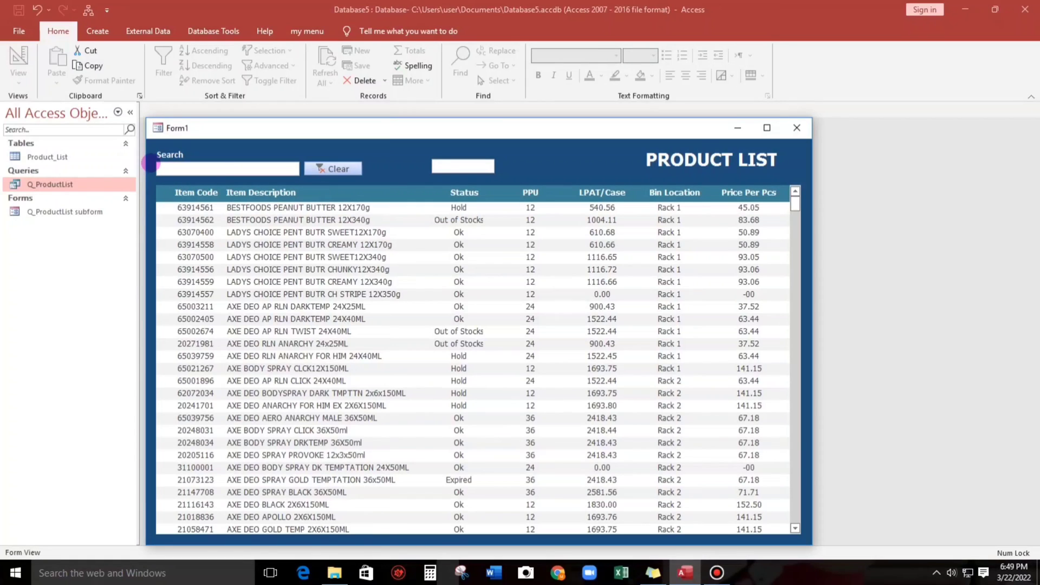
Test the product search with "axe deo bo" and reset the list using the form's Clear function.
type("ax")
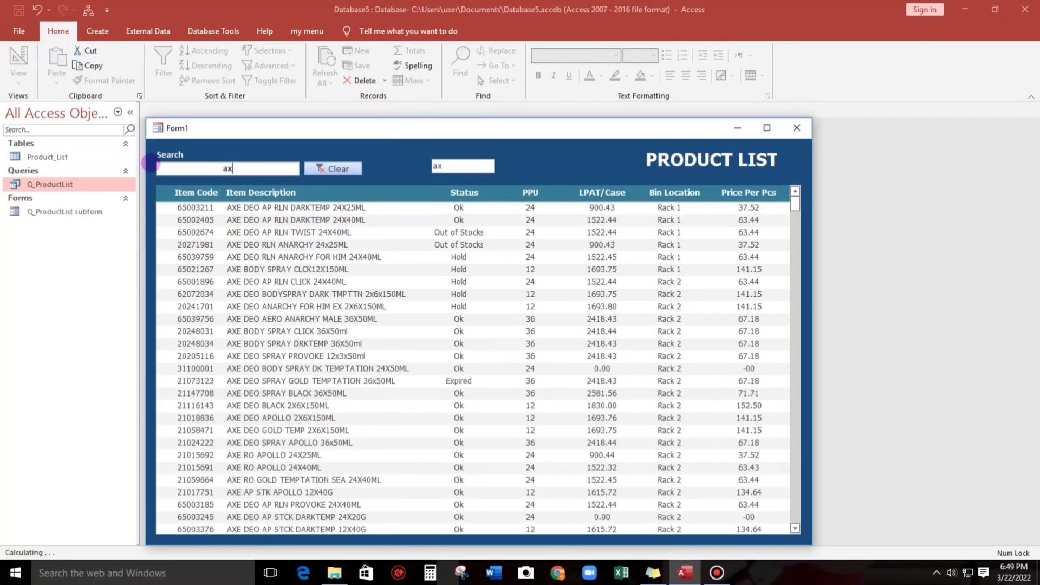
type("e deo bo")
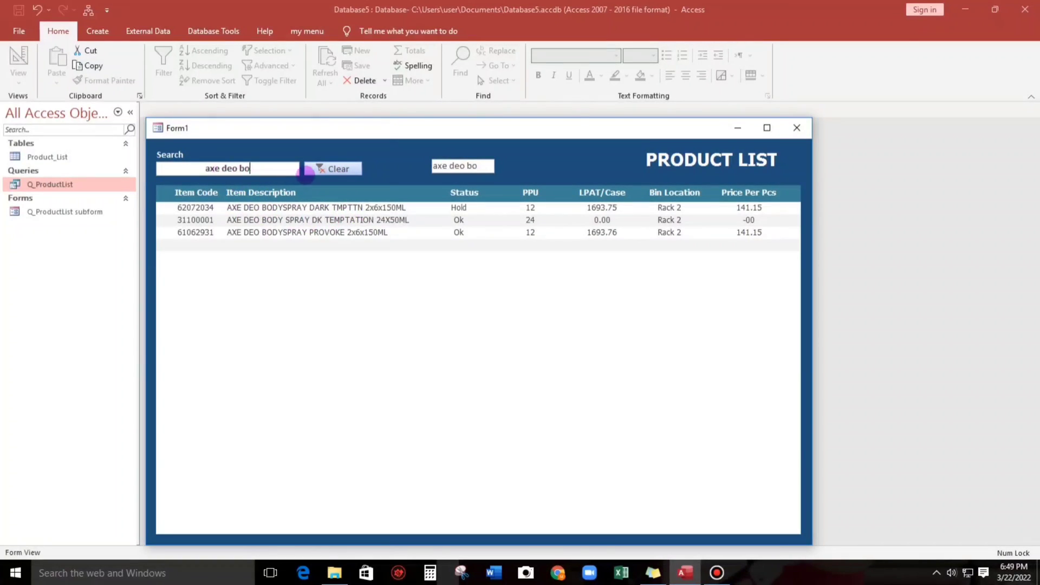
left_click(319, 169)
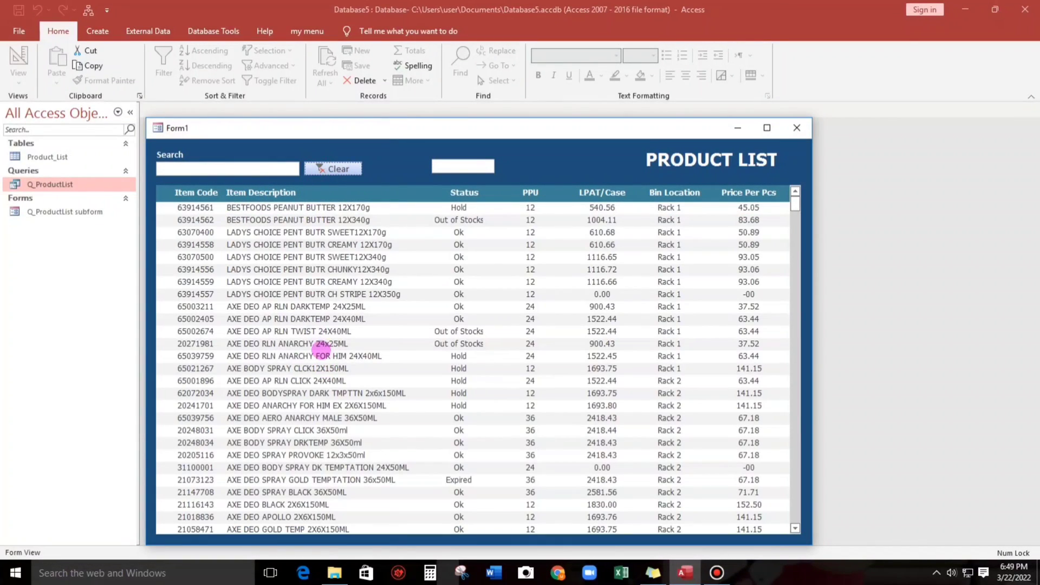
Browse the full product list and test searching by price with 83.6.
scroll(358, 358, "down", 2)
scroll(534, 363, "up", 2)
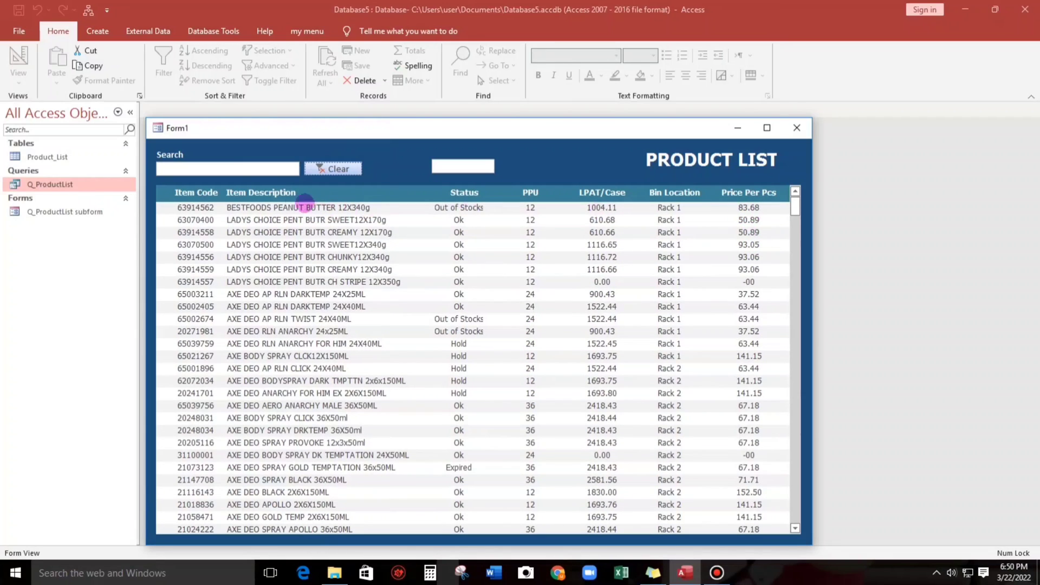
left_click(246, 171)
type("83.6")
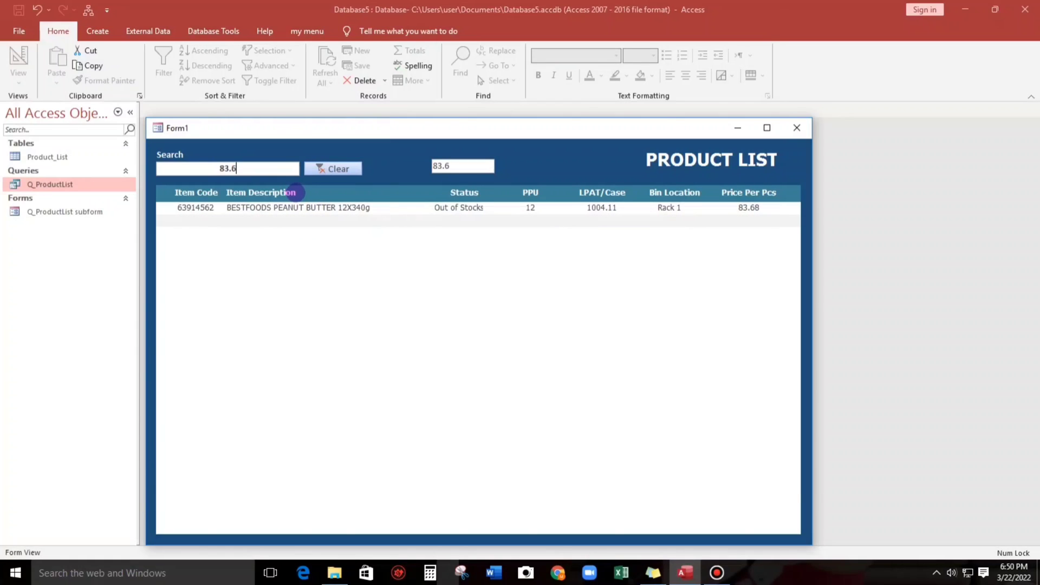
Clear the price search and browse the restored product list.
left_click(332, 169)
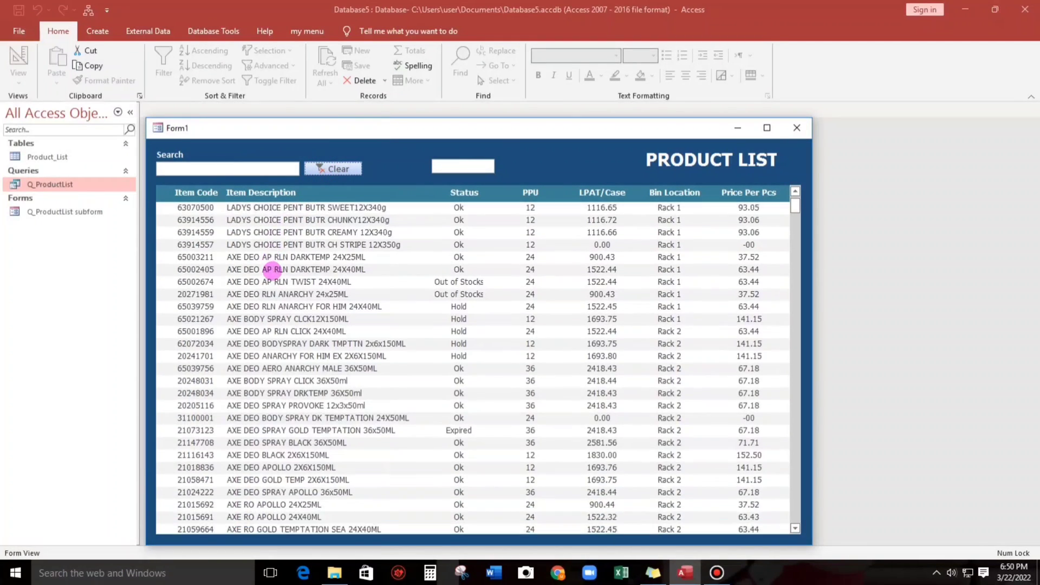
scroll(273, 271, "down", 1)
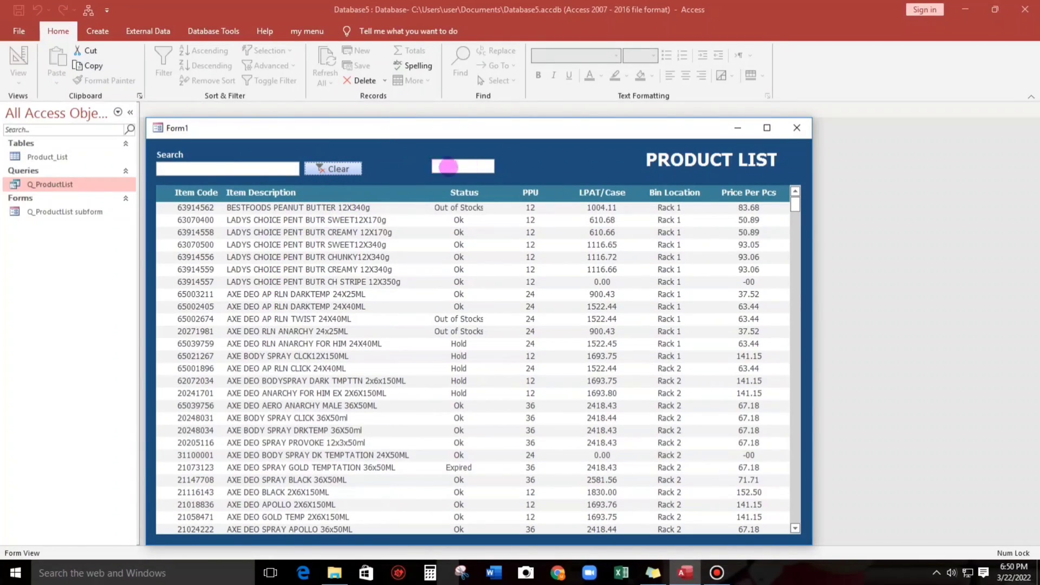
Set the DummySearchBox text box's Visible property to No in Form1's Design View, then return to Form View and reposition the pop-up slightly.
right_click(396, 154)
left_click(423, 193)
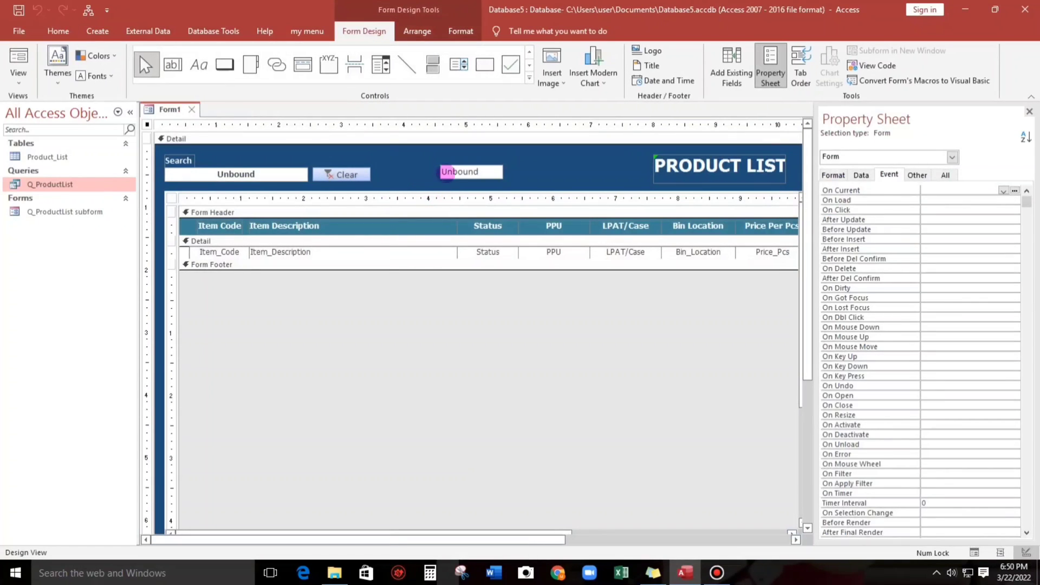
left_click(445, 171)
left_click(823, 173)
double_click(932, 209)
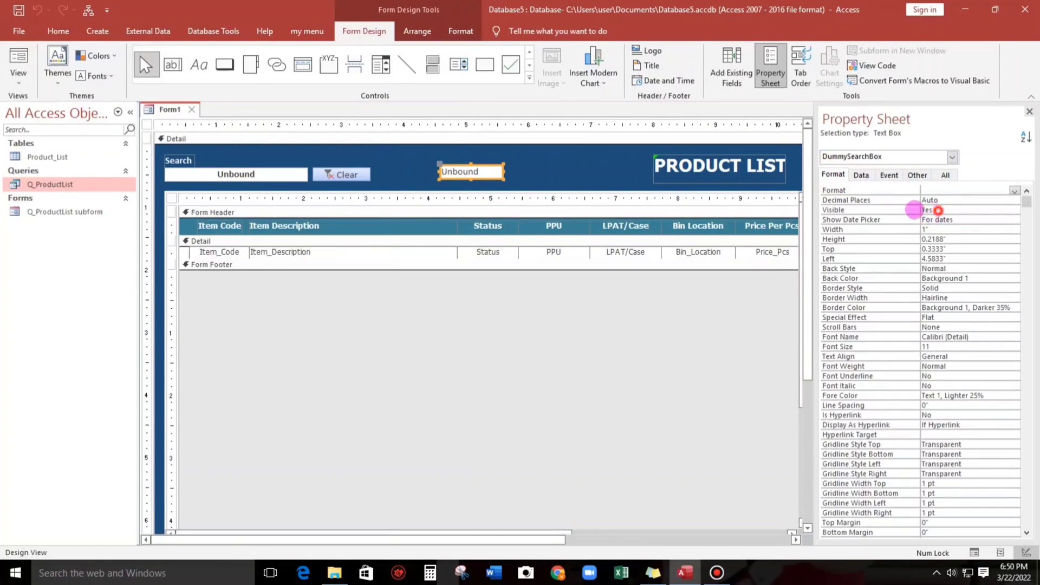
left_click(947, 239)
left_click(18, 60)
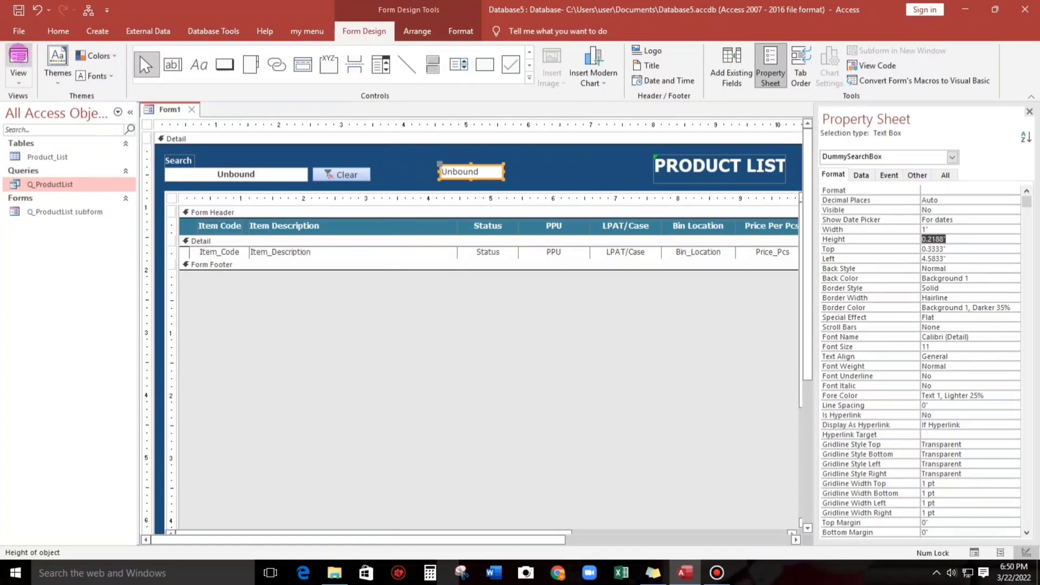
left_click_drag(225, 127, 221, 119)
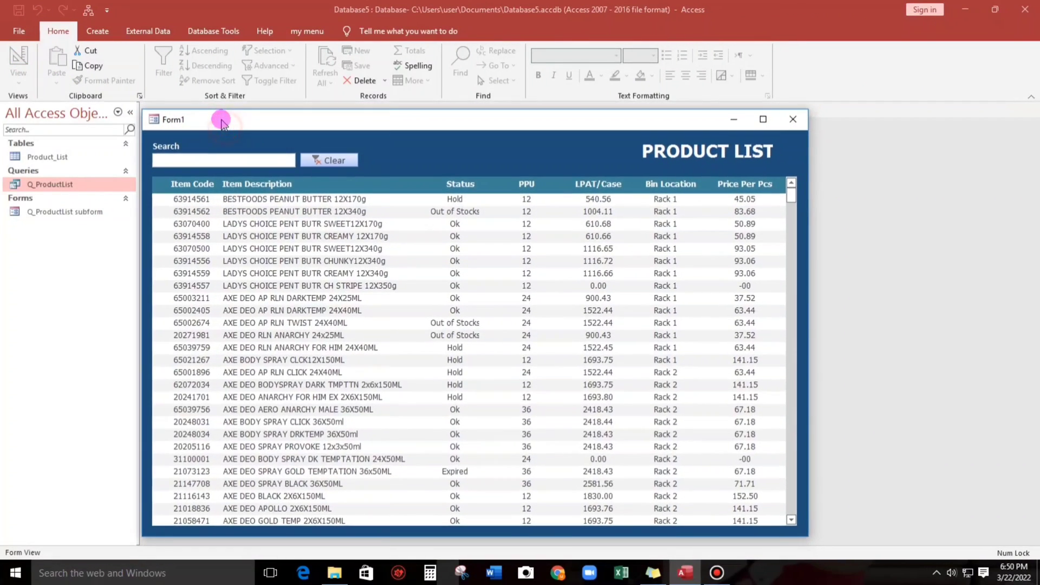